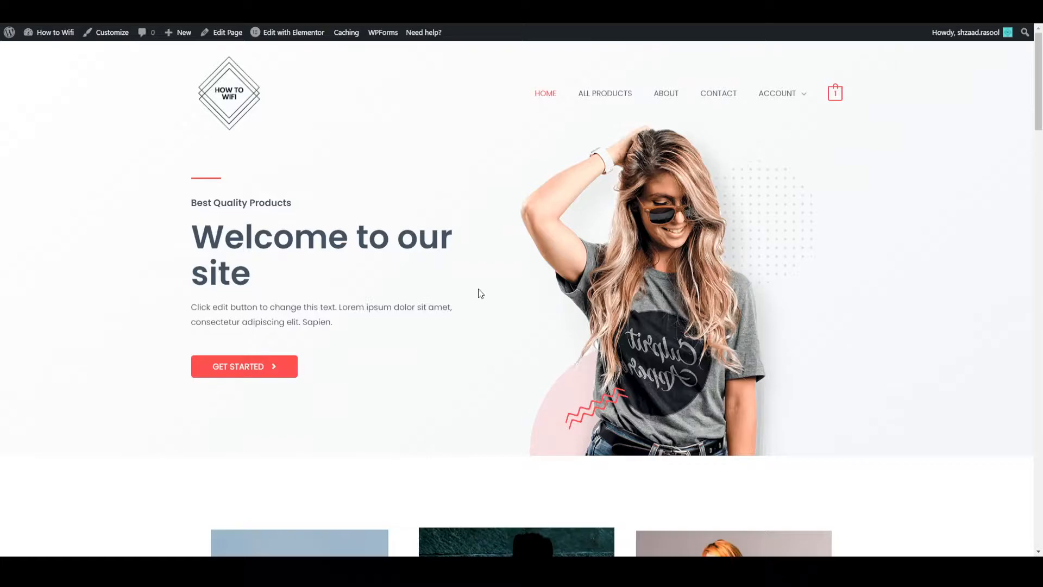
- Look through the demo store's home page, from the welcome banner down to the product and client review sections
scroll(486, 294, "down", 10)
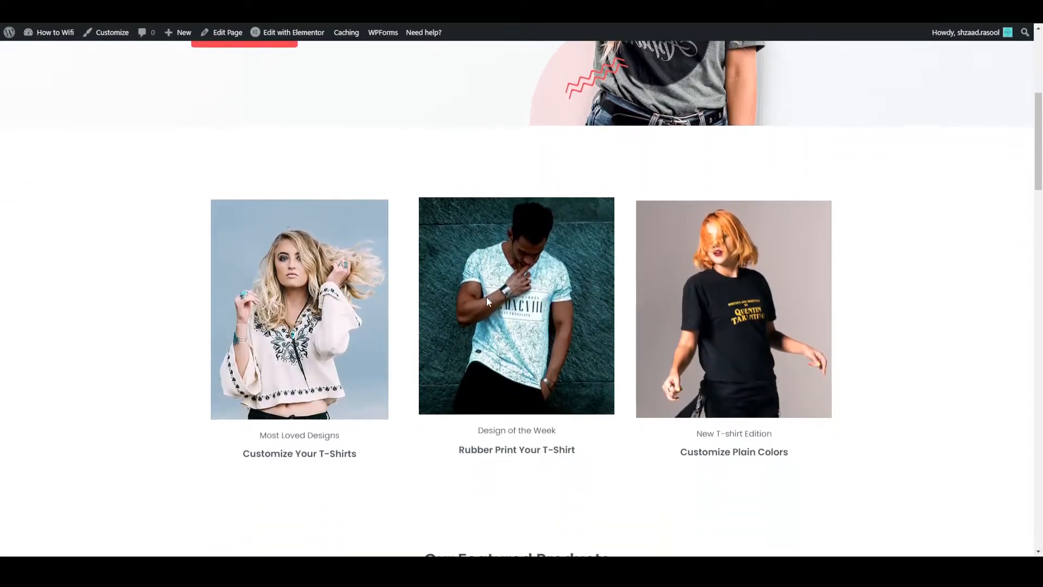
scroll(487, 297, "down", 8)
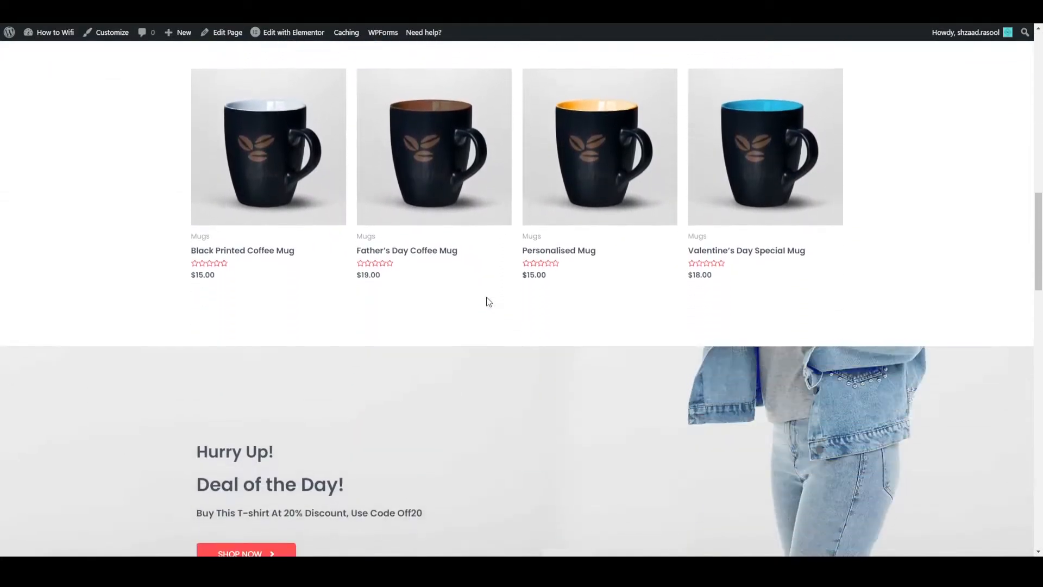
scroll(487, 297, "down", 10)
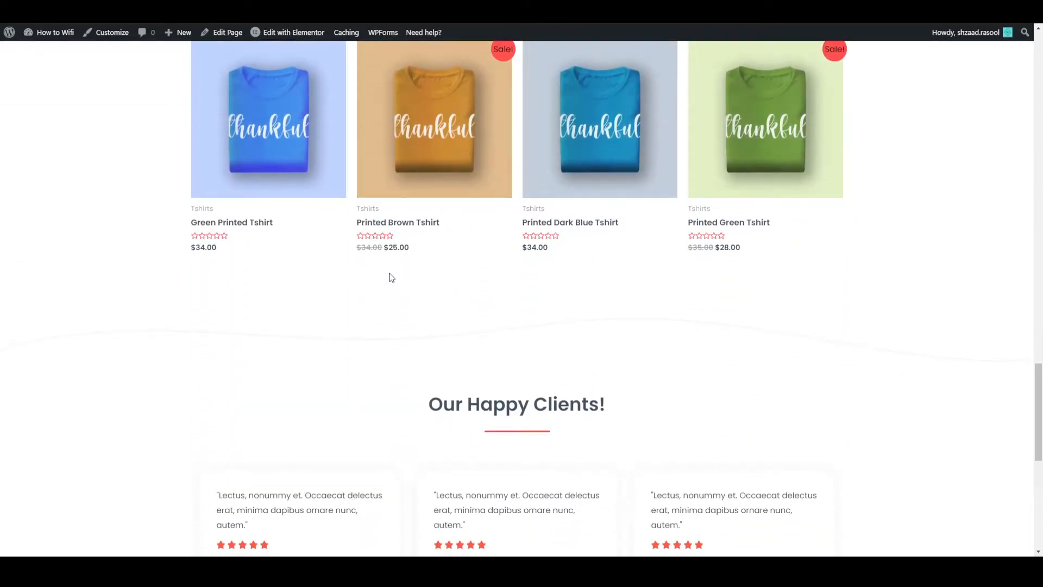
scroll(394, 288, "down", 7)
scroll(396, 291, "up", 20)
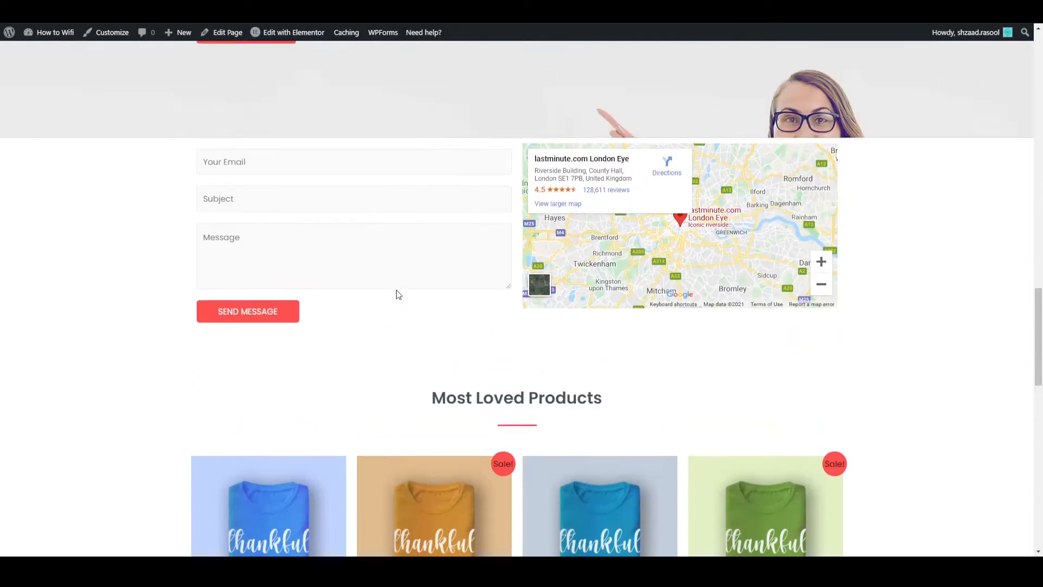
scroll(397, 293, "up", 7)
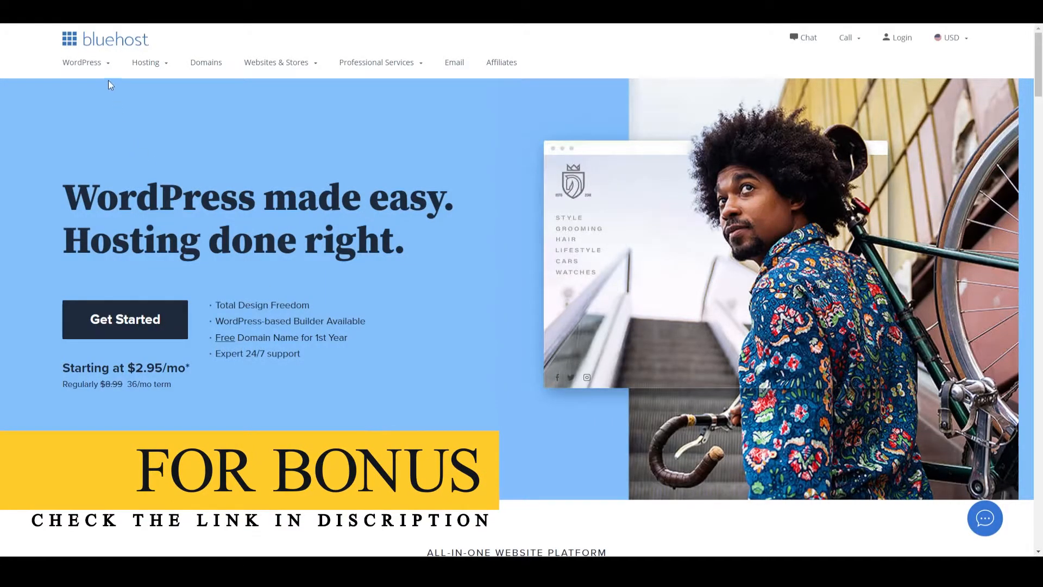
- Open Bluehost's shared hosting plans, compare them, and select the Basic plan
mouse_move(86, 62)
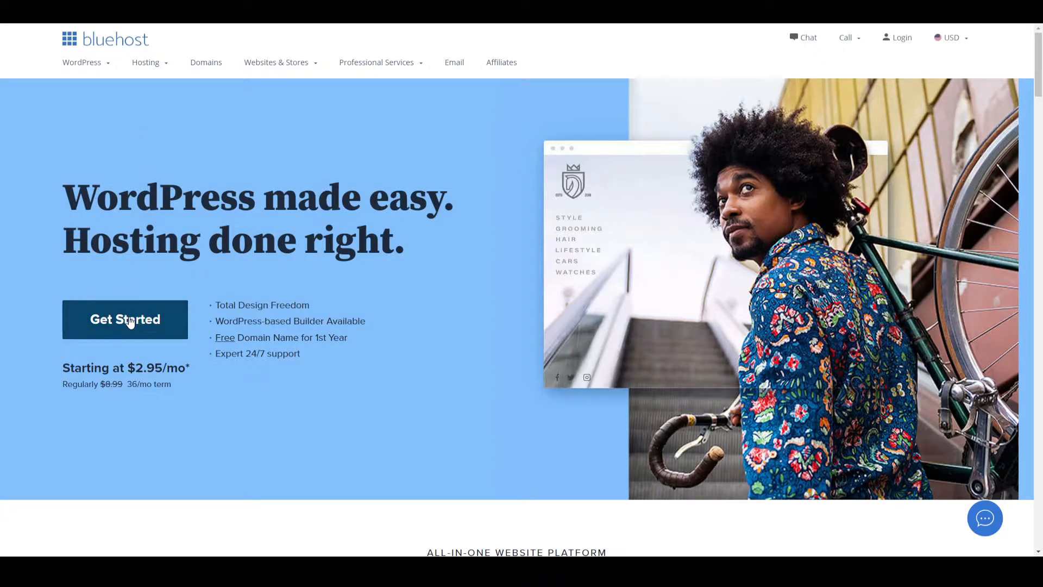
left_click(131, 321)
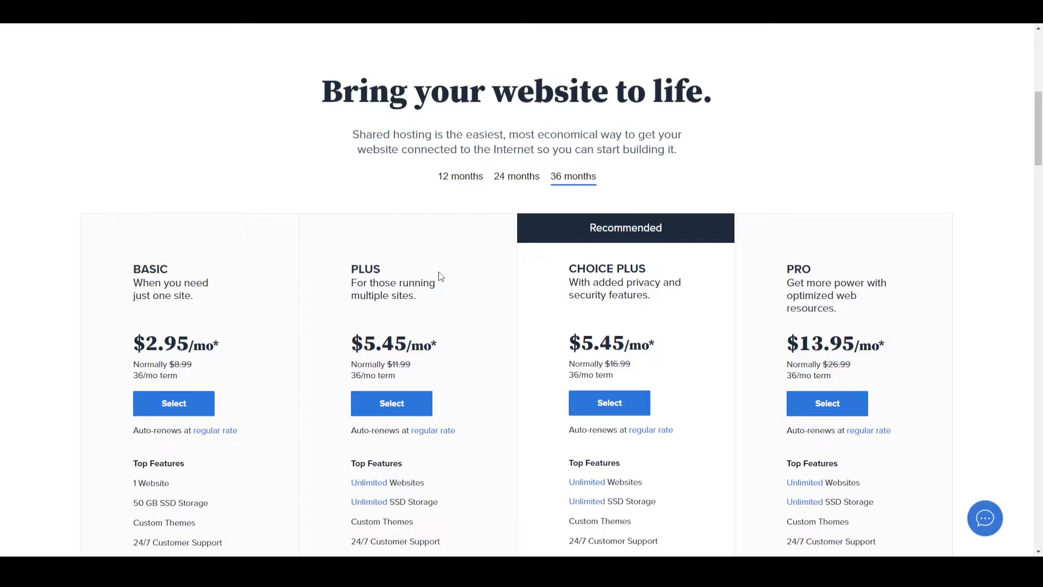
scroll(440, 276, "down", 4)
scroll(441, 276, "up", 4)
scroll(233, 297, "down", 2)
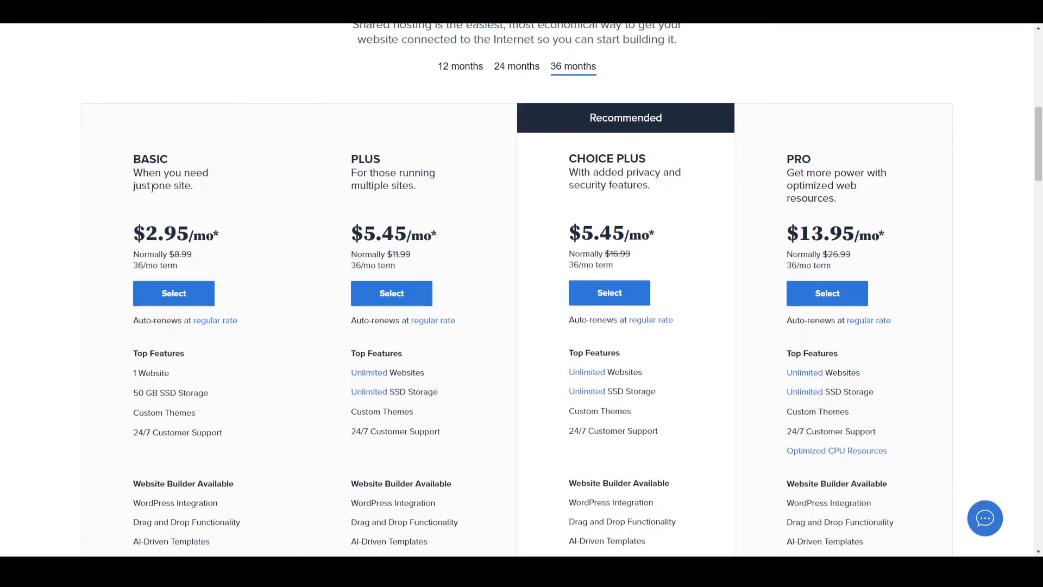
left_click(174, 294)
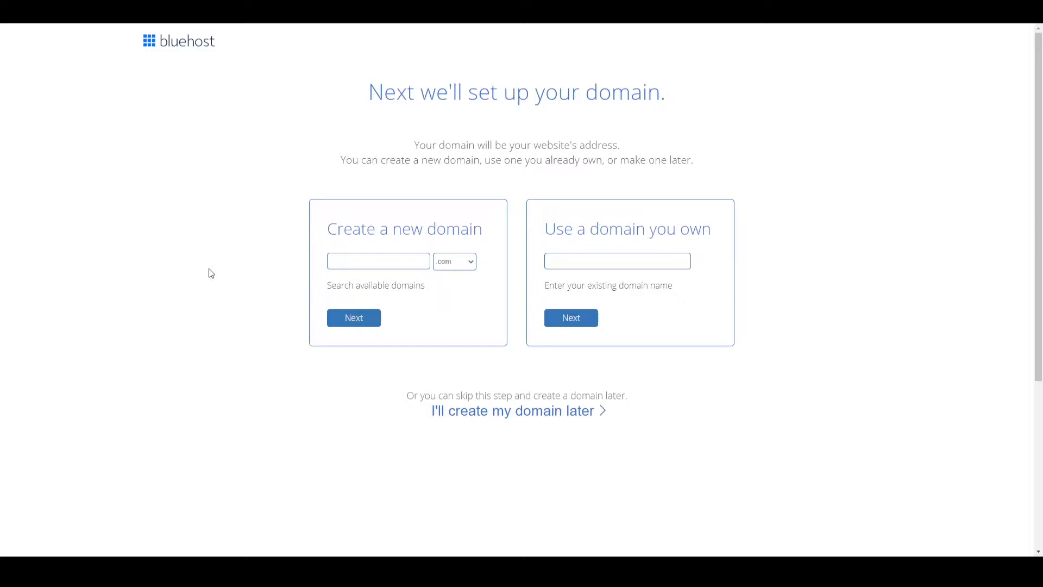
- Search for the new domain howtowifi.com, choose the suggested alternative howtowifi.org and continue to account creation
left_click(364, 265)
type("howtown")
left_click(353, 319)
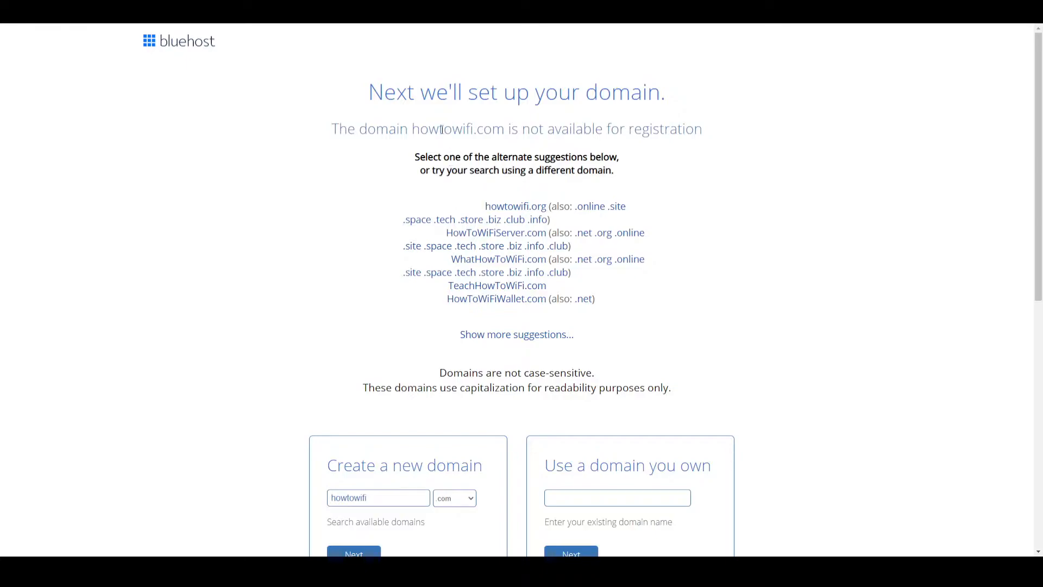
left_click(514, 209)
scroll(285, 331, "down", 1)
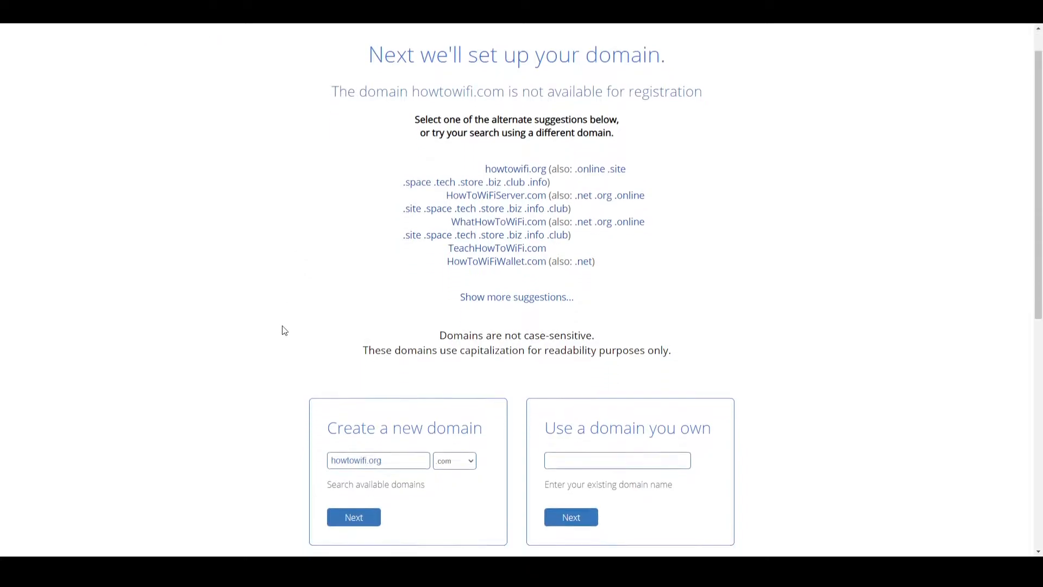
scroll(285, 331, "down", 3)
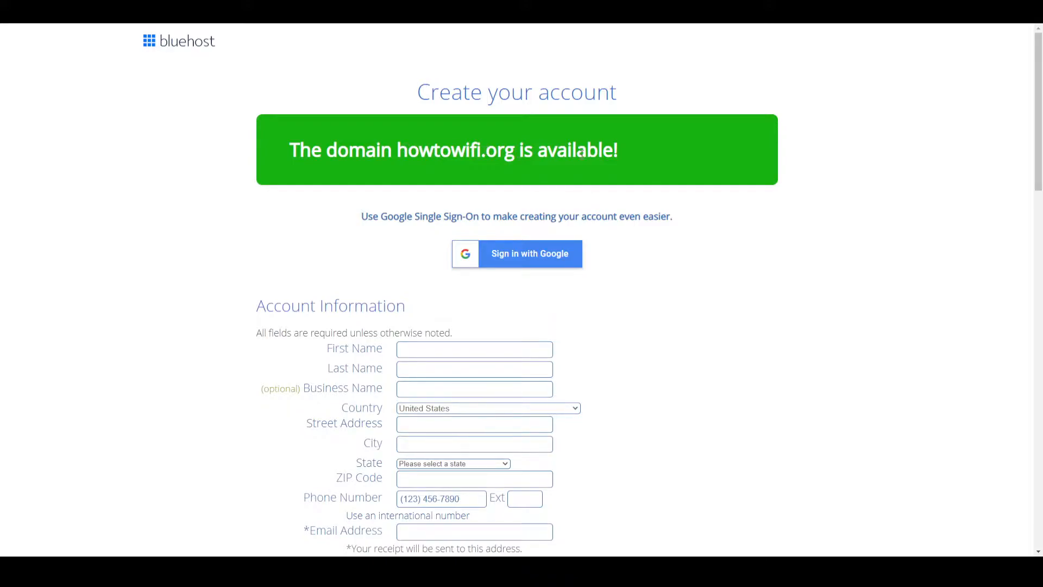
- Review the account information form and set the account plan to Basic 12 Month Price at $4.95/mo
scroll(340, 243, "down", 1)
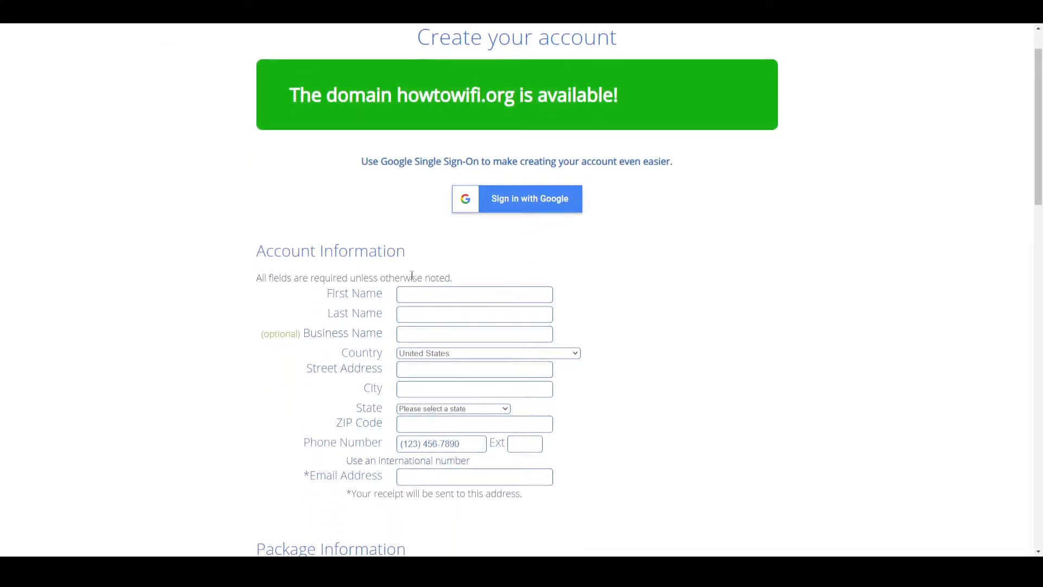
scroll(411, 275, "down", 3)
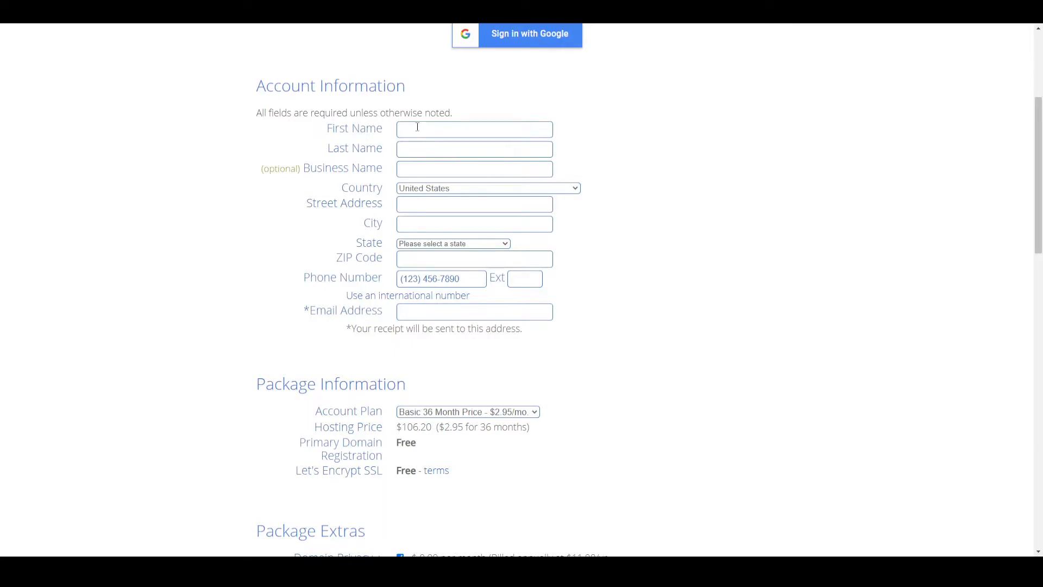
scroll(437, 129, "up", 1)
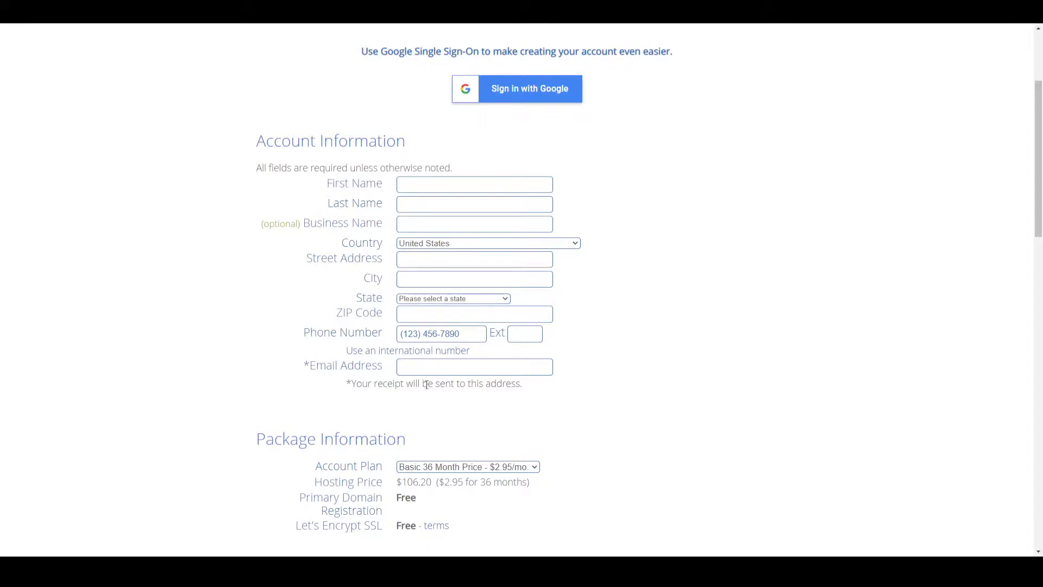
scroll(413, 393, "down", 1)
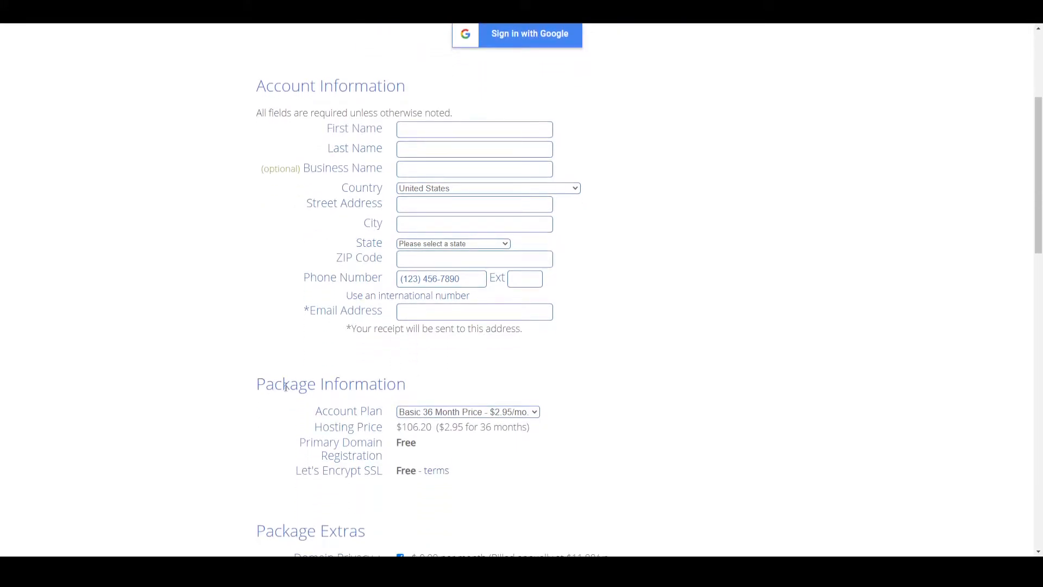
scroll(383, 389, "down", 2)
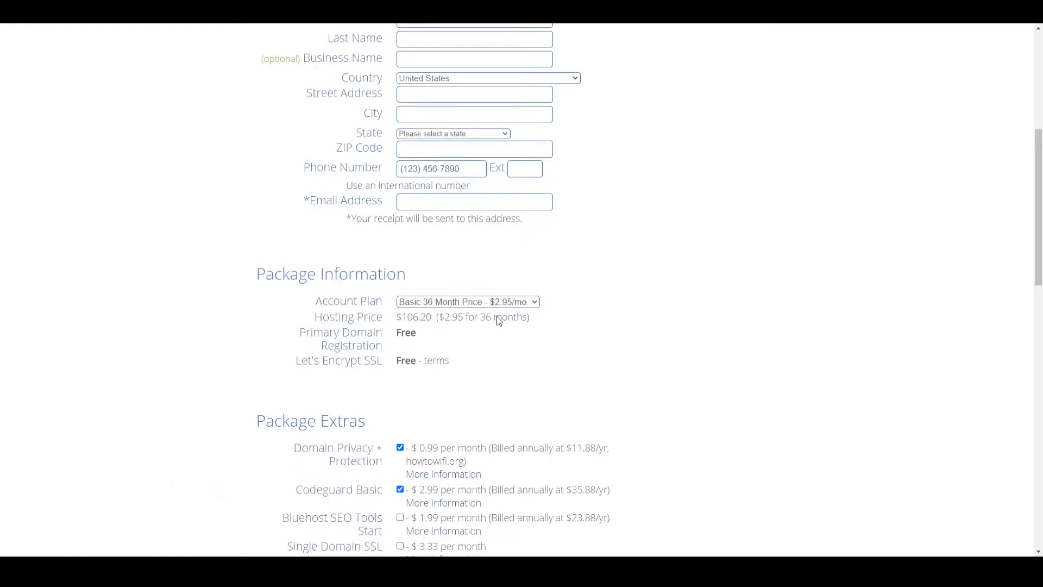
left_click(480, 315)
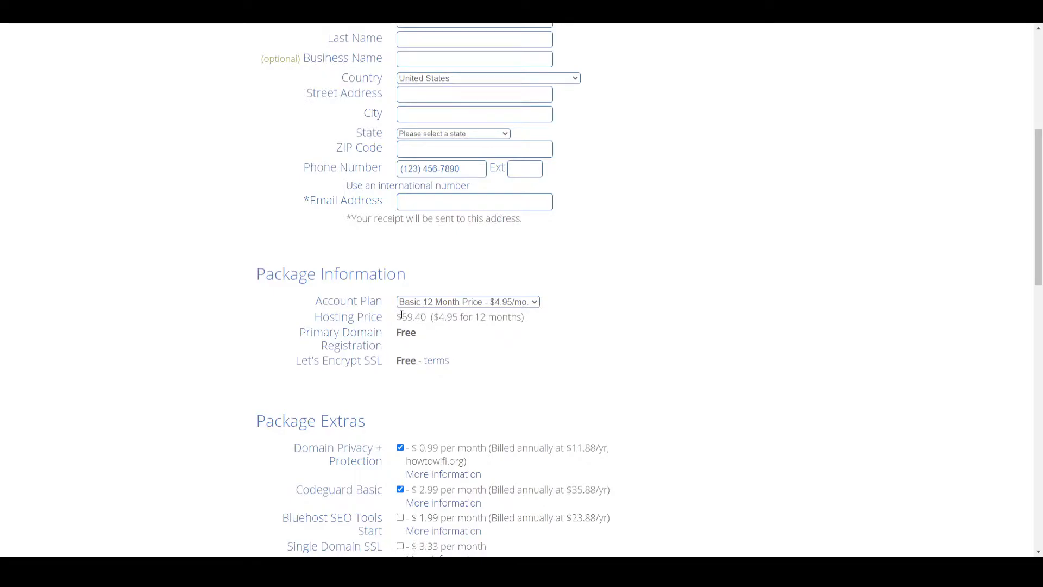
left_click_drag(401, 316, 414, 317)
- Remove the SiteLock Security, Codeguard Basic and Domain Privacy + Protection extras from the package and check the total
scroll(477, 341, "down", 2)
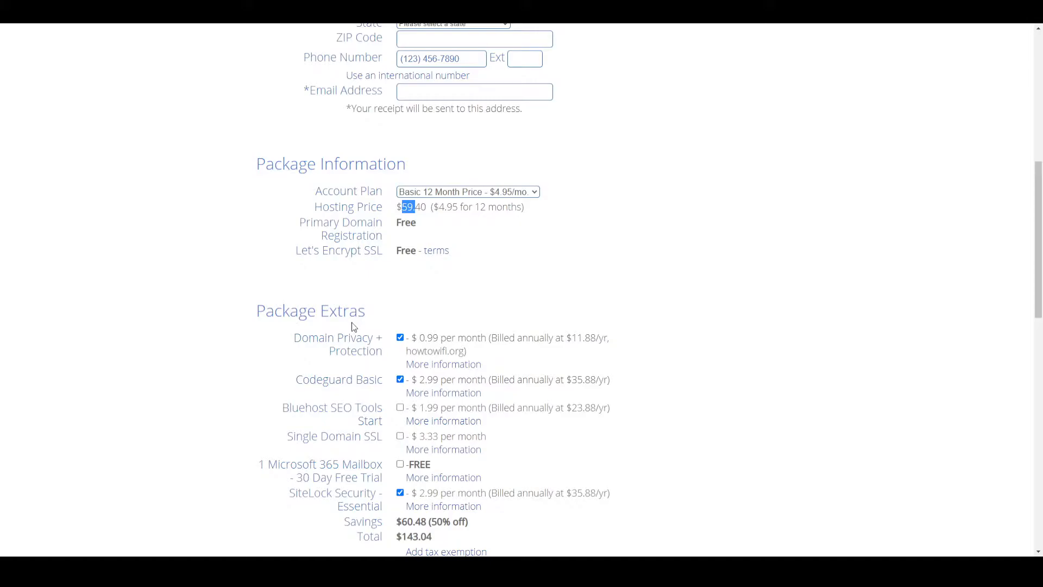
scroll(354, 327, "down", 2)
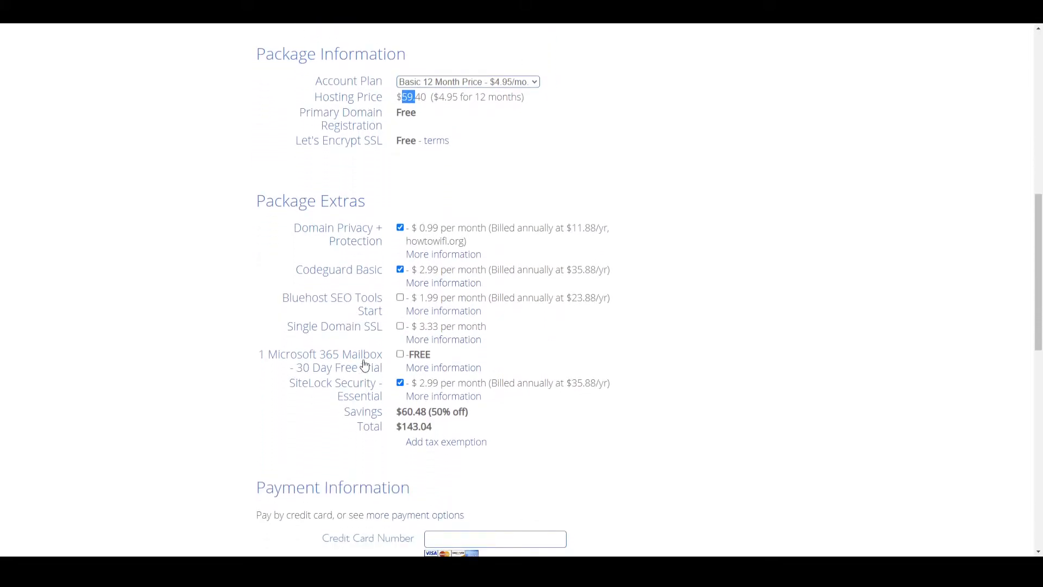
left_click(399, 383)
left_click(400, 270)
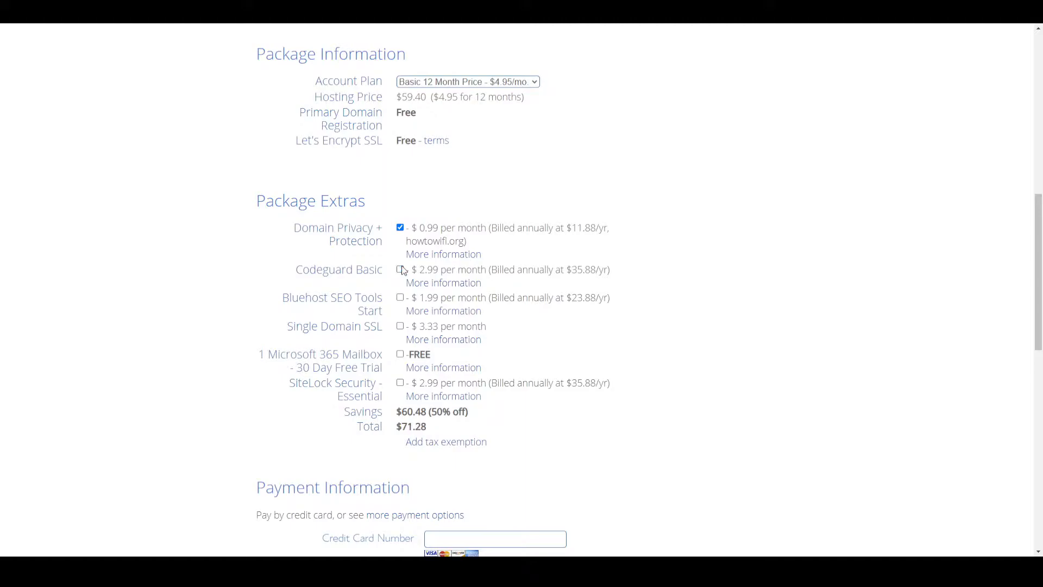
double_click(420, 426)
left_click(529, 263)
left_click(400, 227)
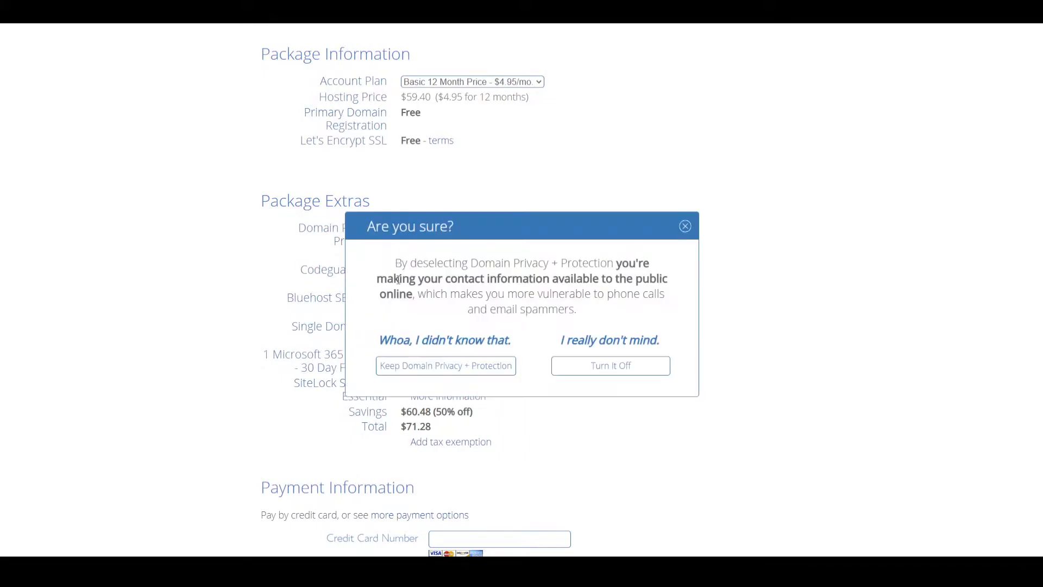
left_click(605, 368)
left_click_drag(397, 427, 427, 427)
left_click_drag(435, 431, 394, 427)
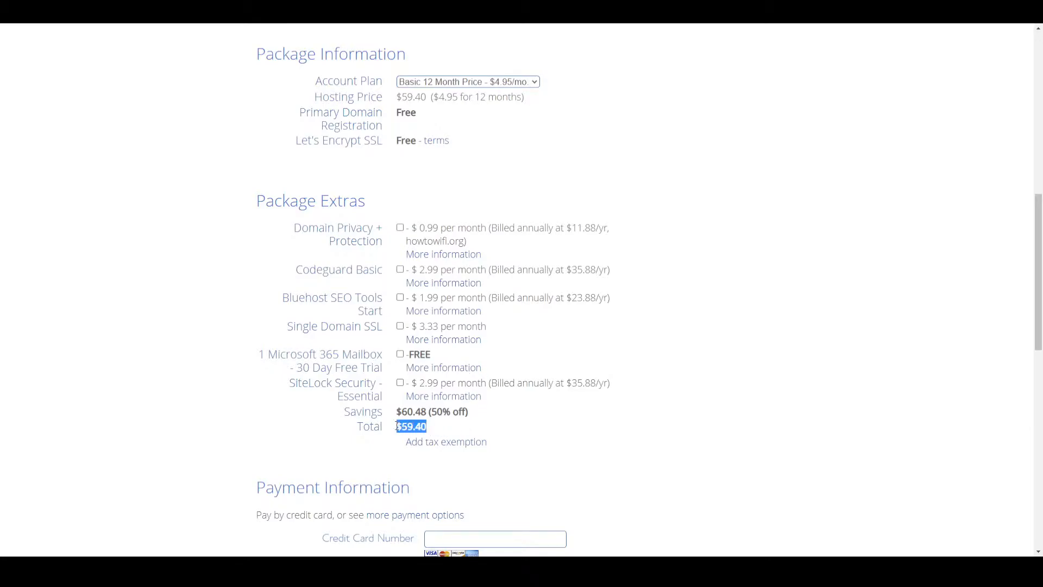
left_click(476, 423)
- Review the payment section and agree to the Auto Renewal Terms, Terms of Service and Cancellation Policy
scroll(467, 416, "down", 3)
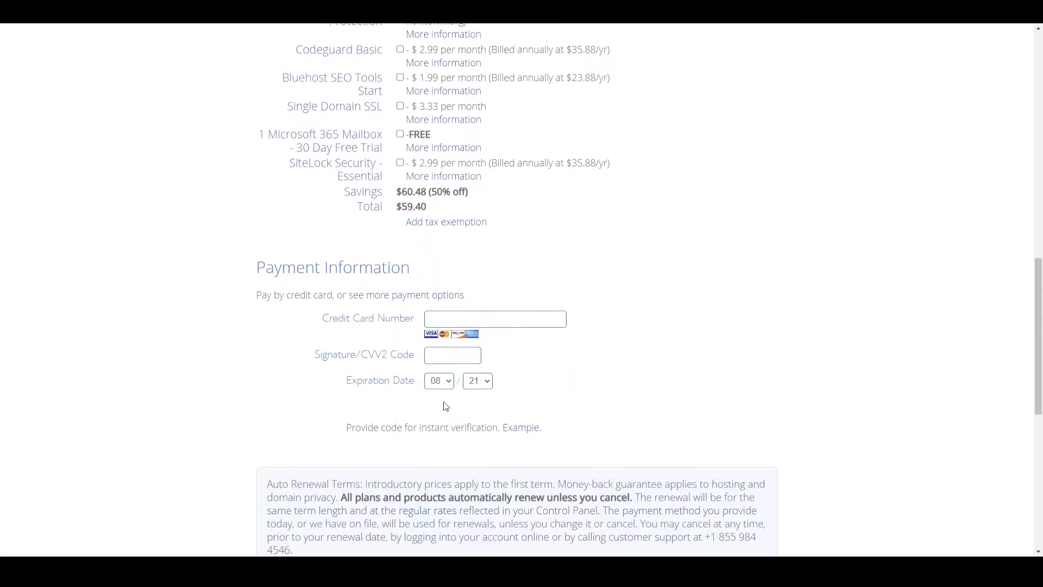
left_click_drag(245, 270, 424, 279)
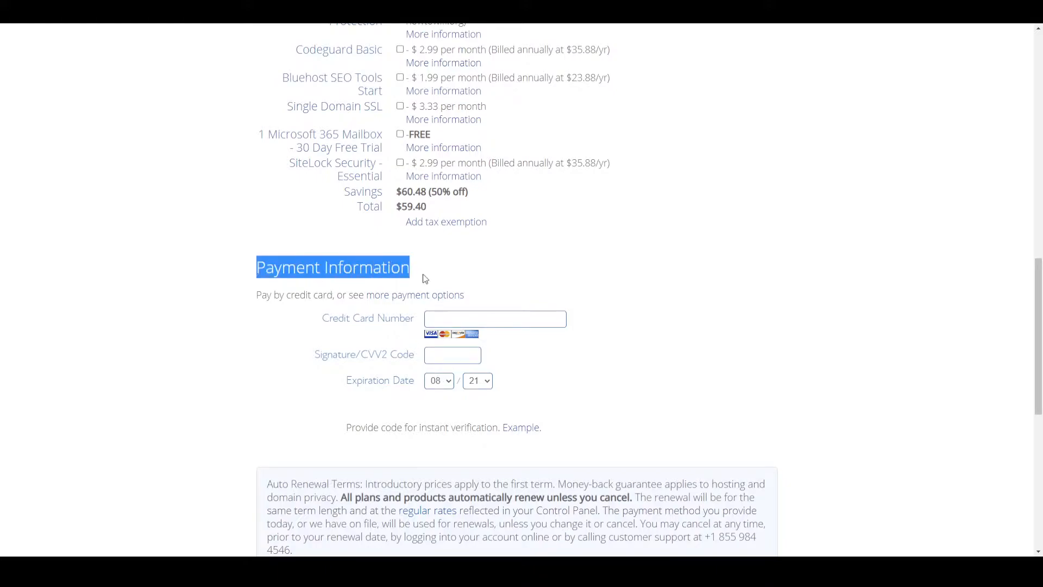
scroll(273, 332, "down", 3)
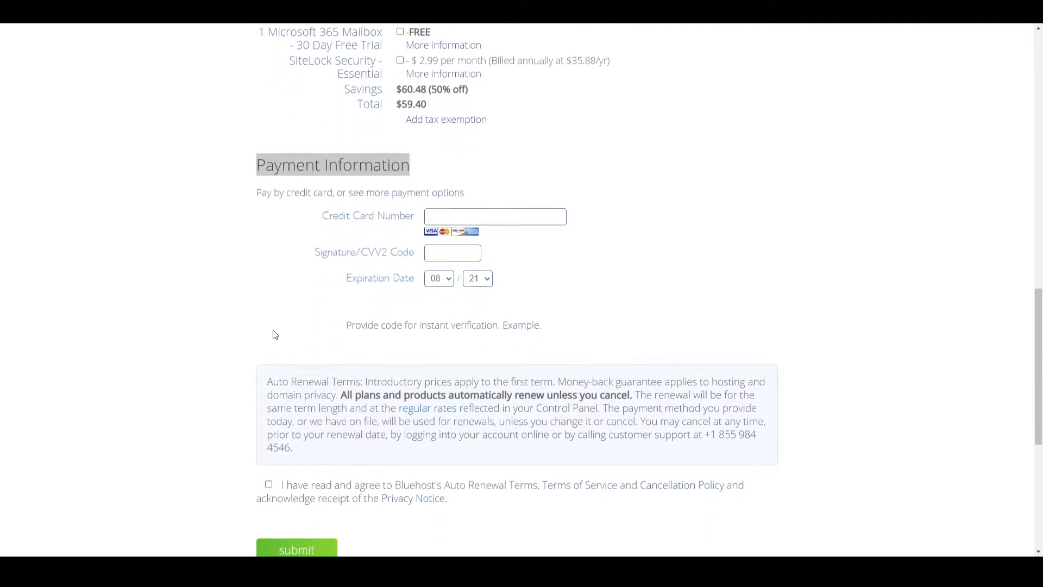
scroll(260, 221, "down", 1)
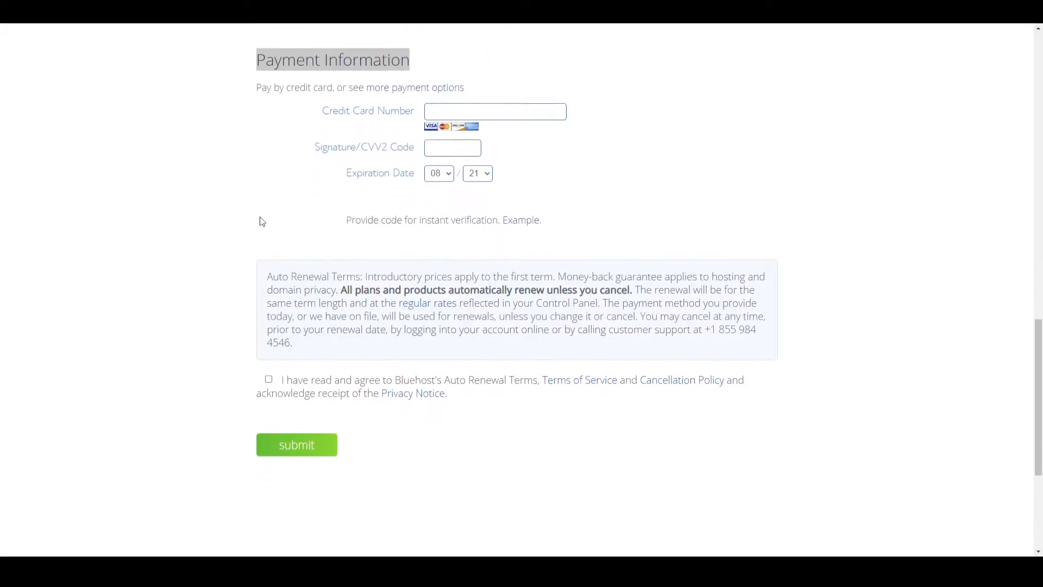
left_click(269, 367)
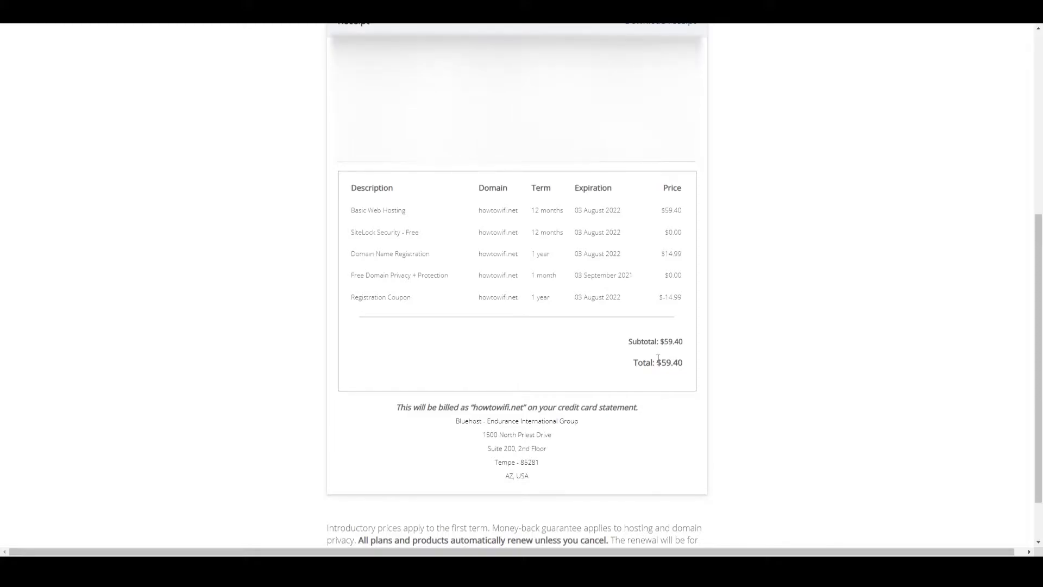
- Create the Bluehost account for howtowifi.net with a new account password, and verify the e-mail address from the WHOIS message in Gmail
scroll(674, 357, "up", 6)
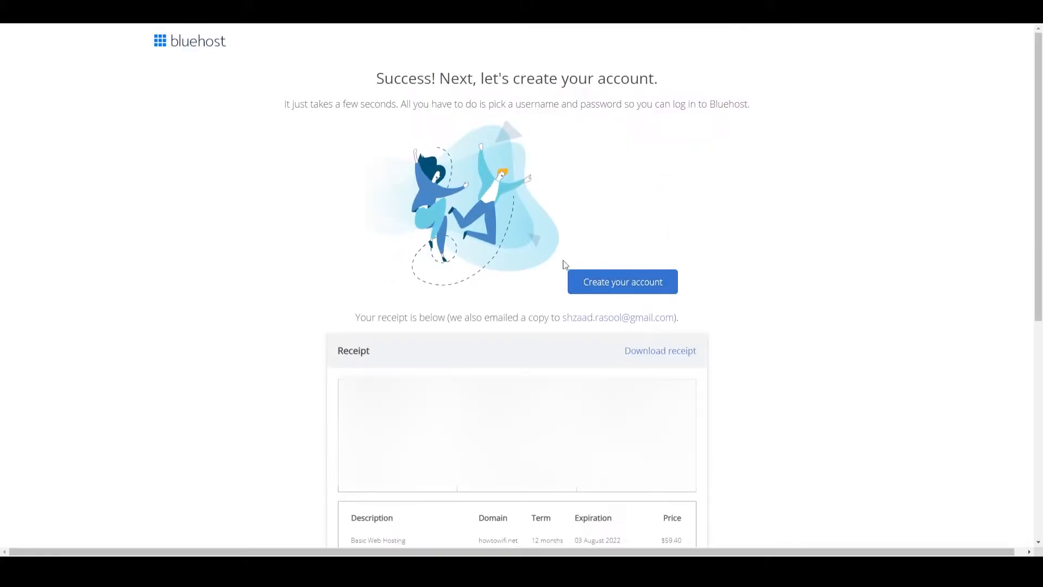
left_click(623, 288)
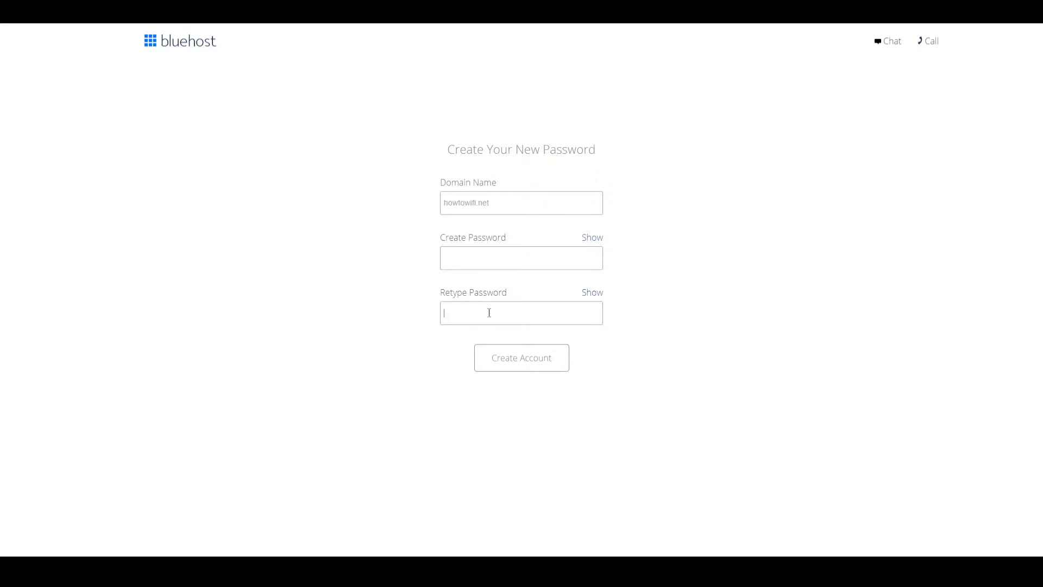
left_click(485, 253)
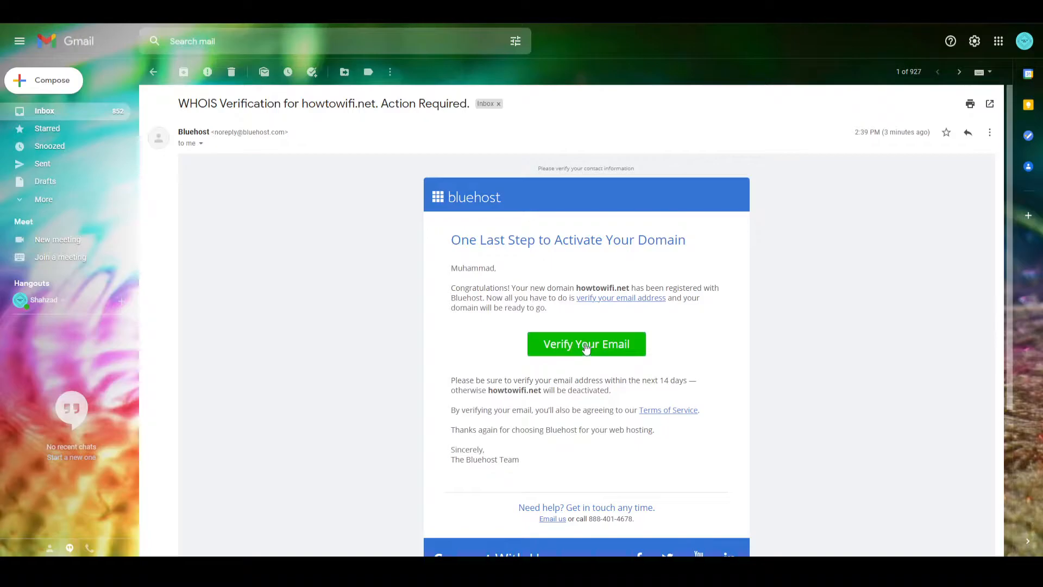
left_click(599, 346)
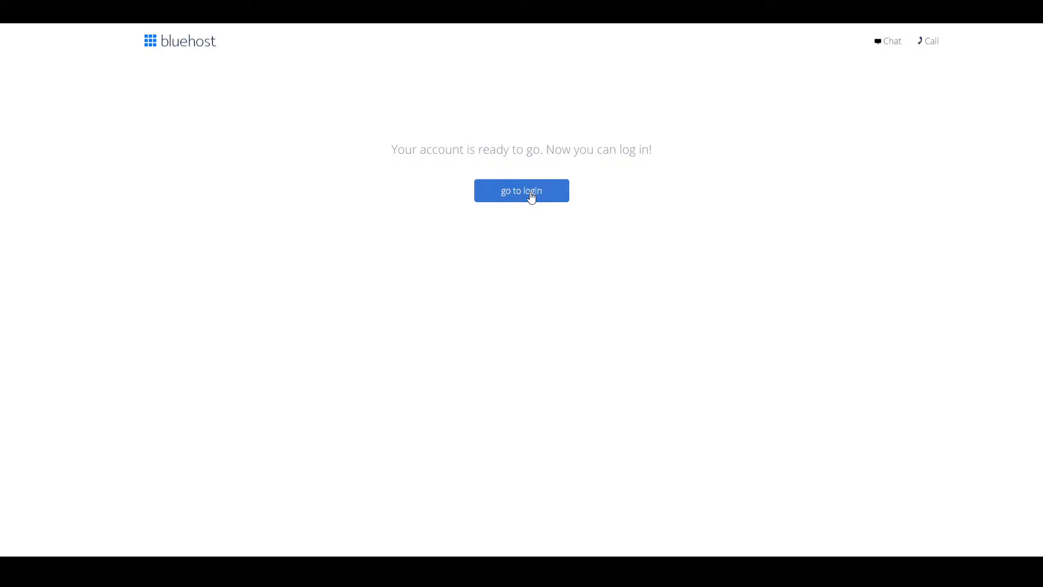
- Log in to the howtowifi.net hosting account with the account password and start creating the website
left_click(531, 196)
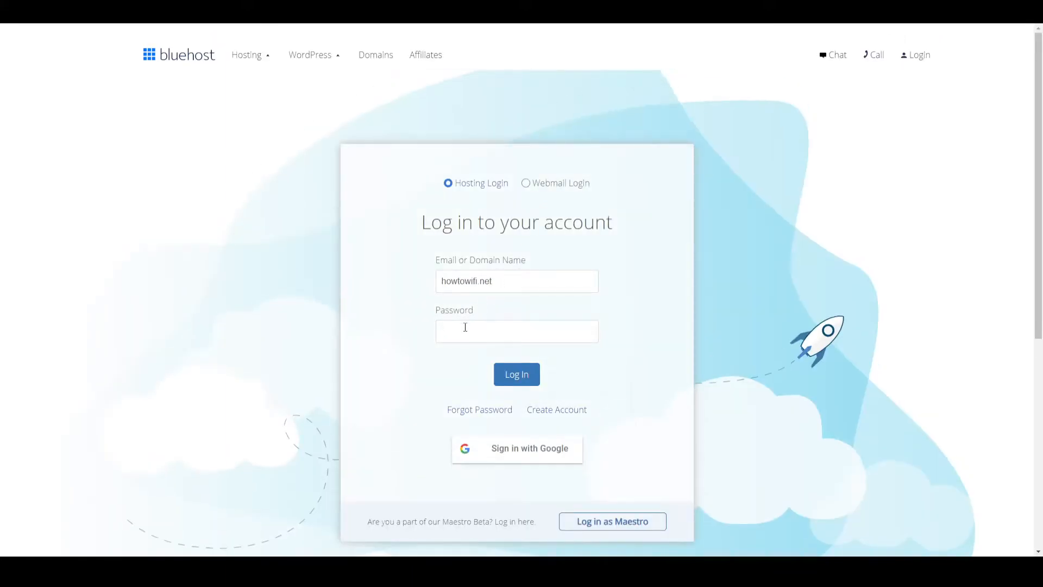
key("ctrl+v")
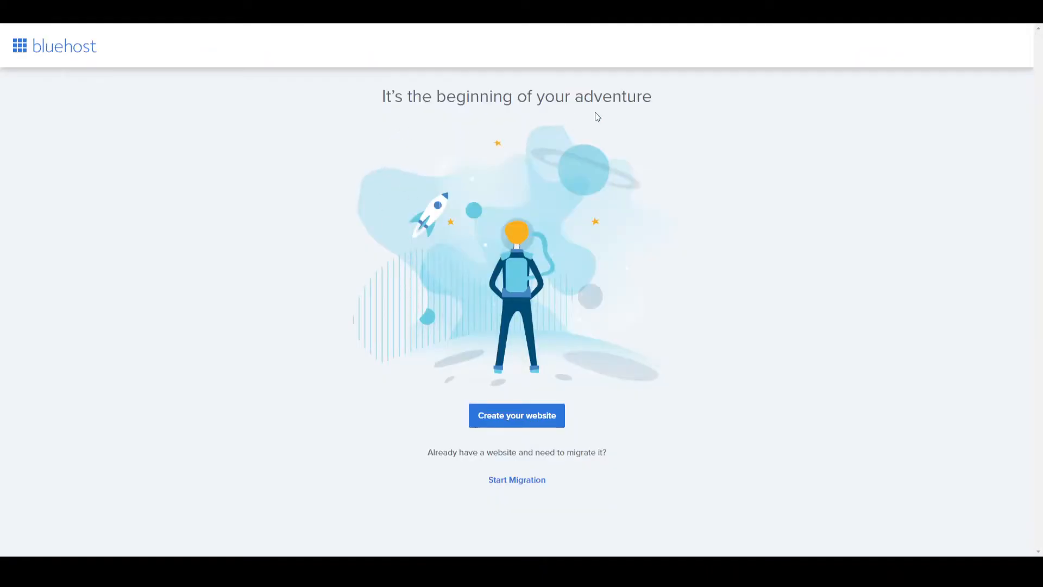
left_click(527, 422)
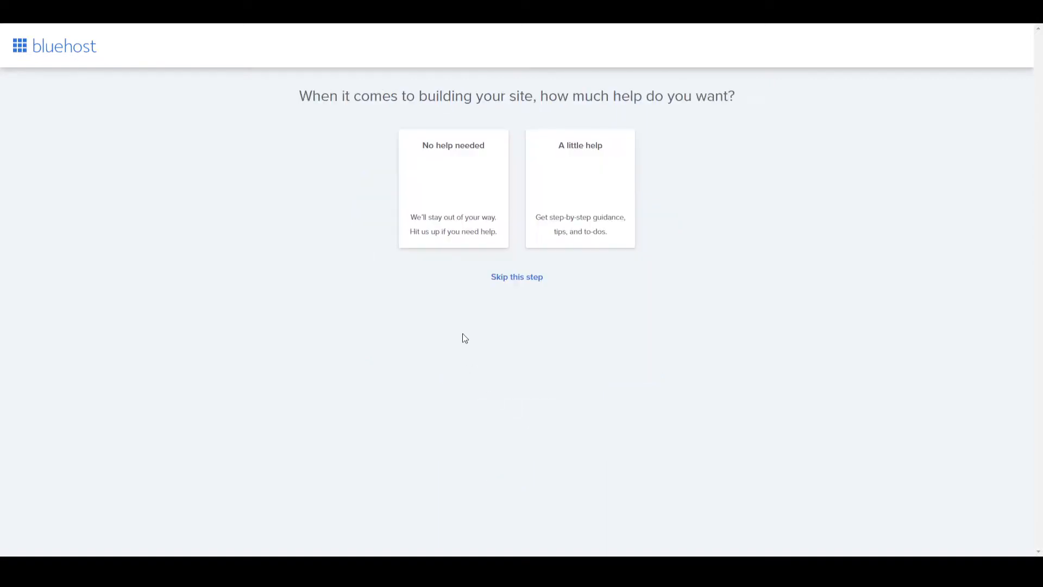
- Choose Blog as the kind of site, and skip the questions about building help and website-creation experience
left_click(520, 278)
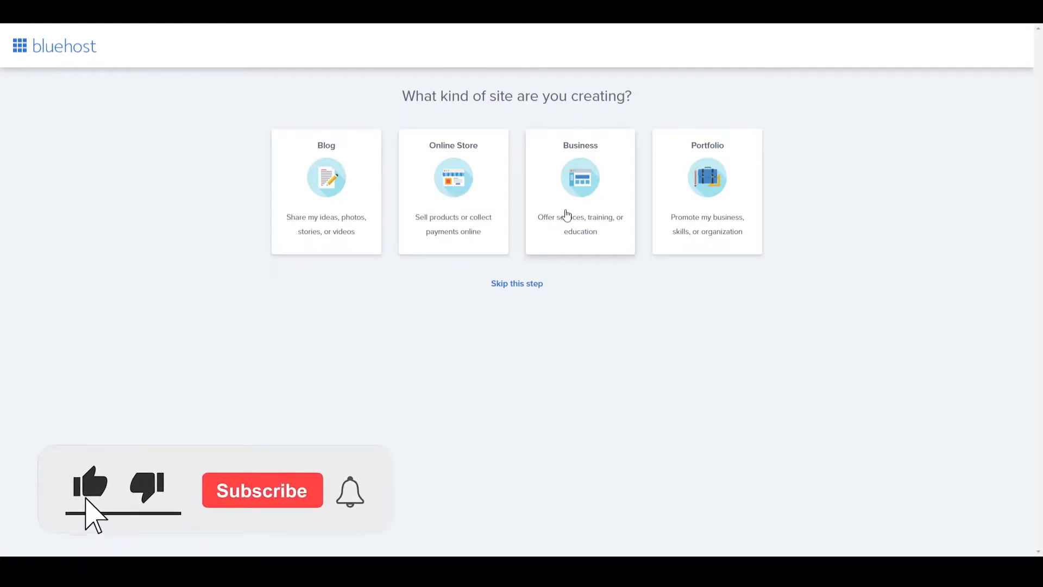
left_click(334, 201)
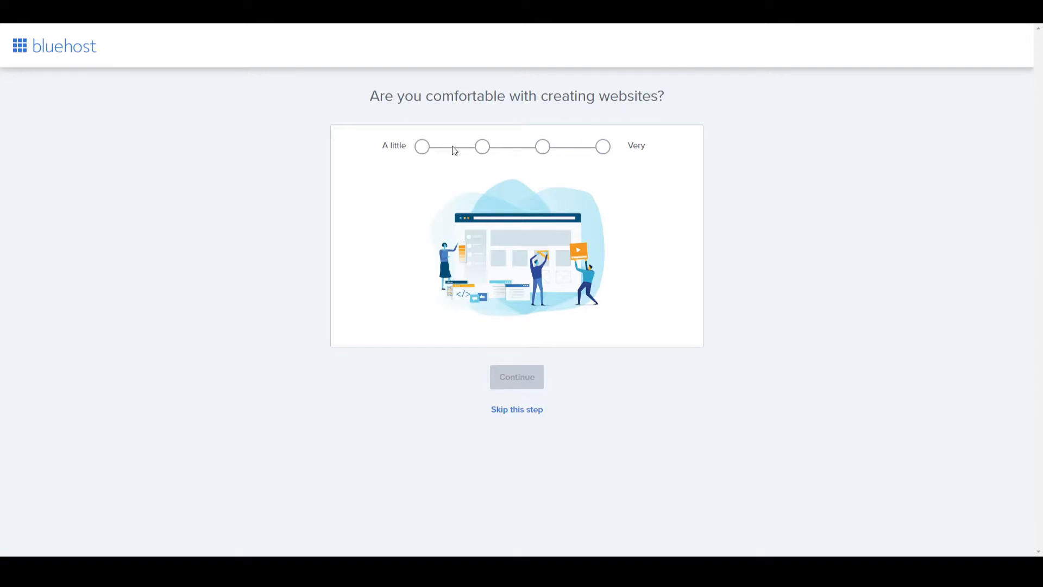
left_click(520, 411)
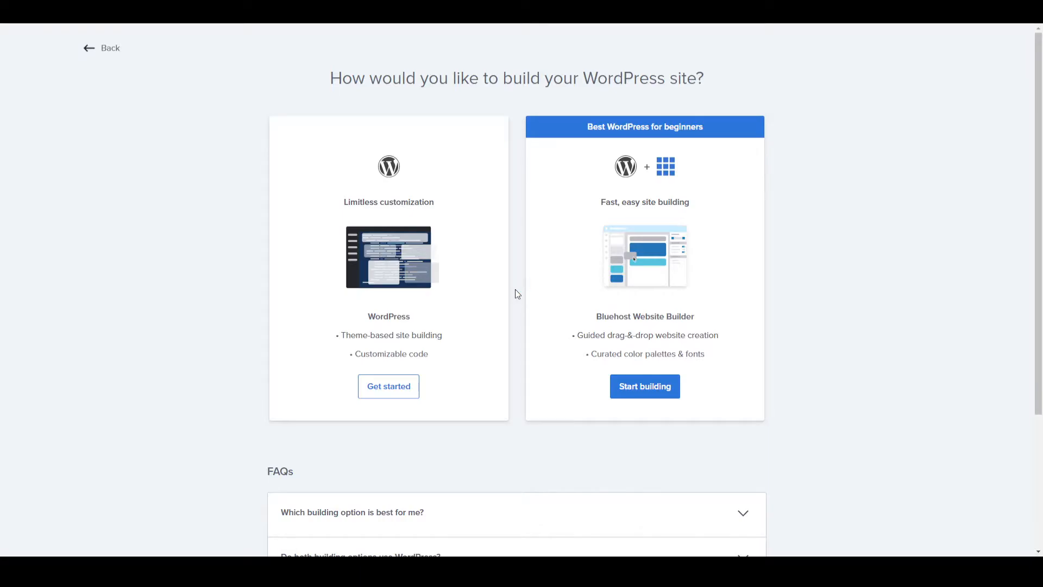
- Compare the WordPress and Bluehost Website Builder options, and get started with the WordPress limitless customization option
double_click(376, 321)
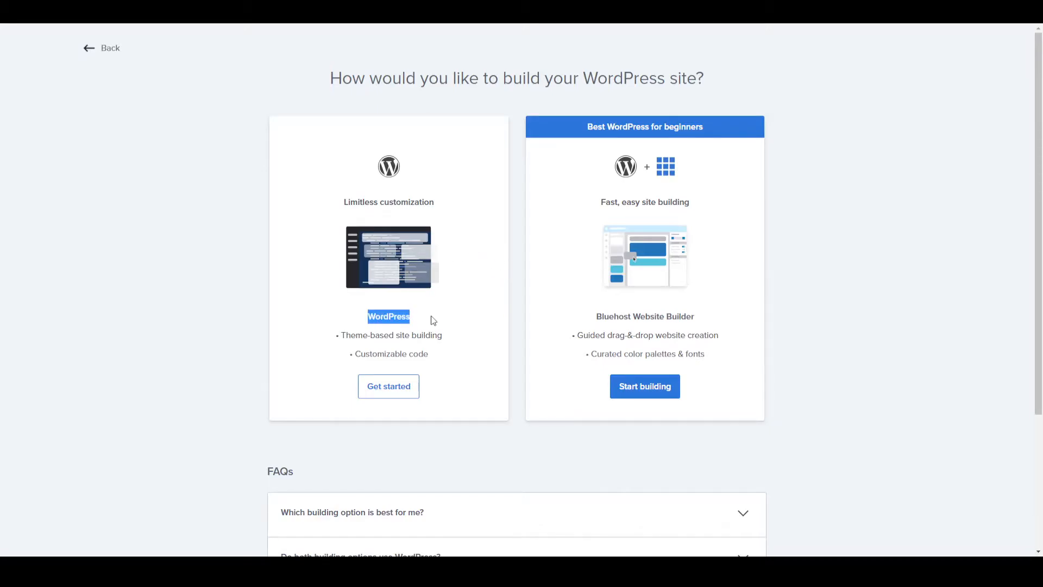
left_click(452, 326)
left_click_drag(597, 317, 704, 319)
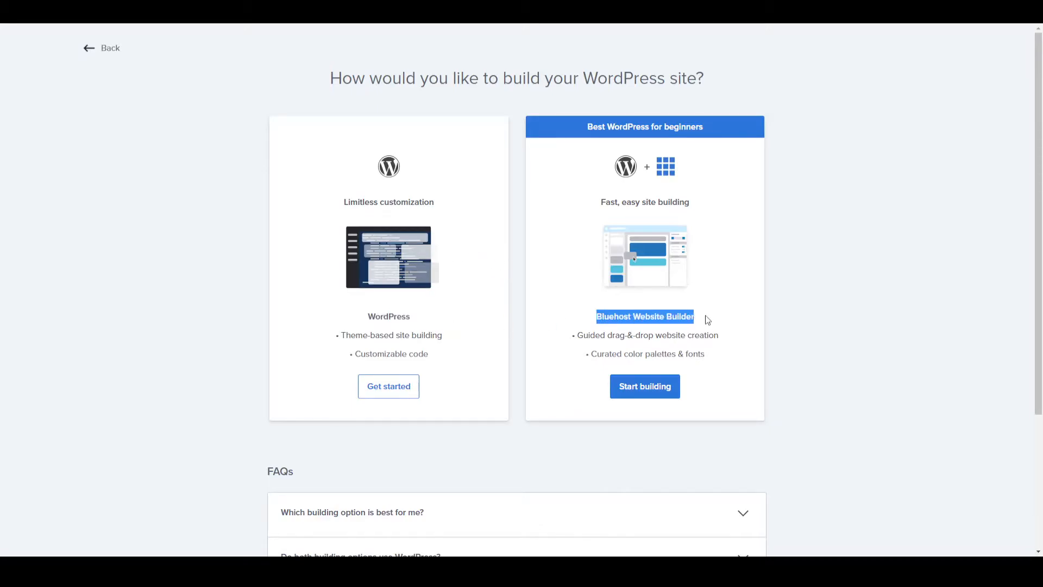
left_click(477, 308)
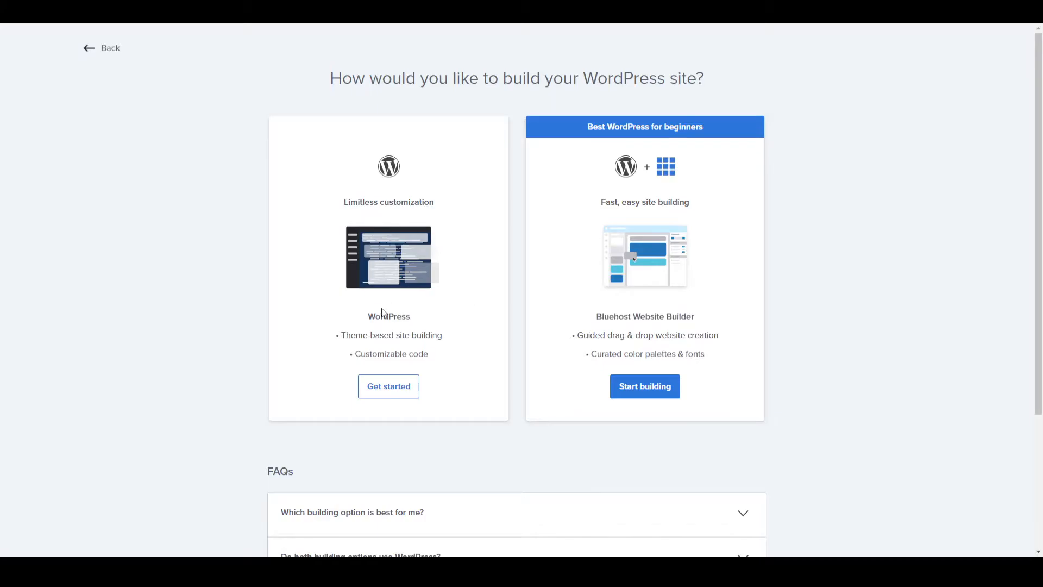
left_click_drag(344, 202, 441, 209)
left_click(454, 240)
left_click_drag(355, 354, 429, 355)
left_click(484, 308)
left_click(399, 392)
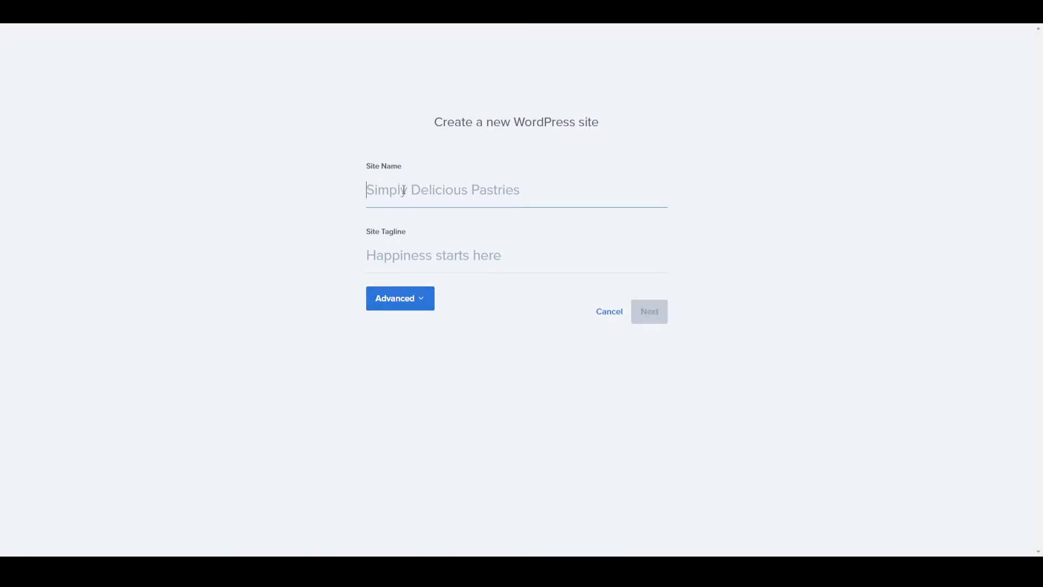
- Set the new WordPress site's name to How to Wifi
type("How ")
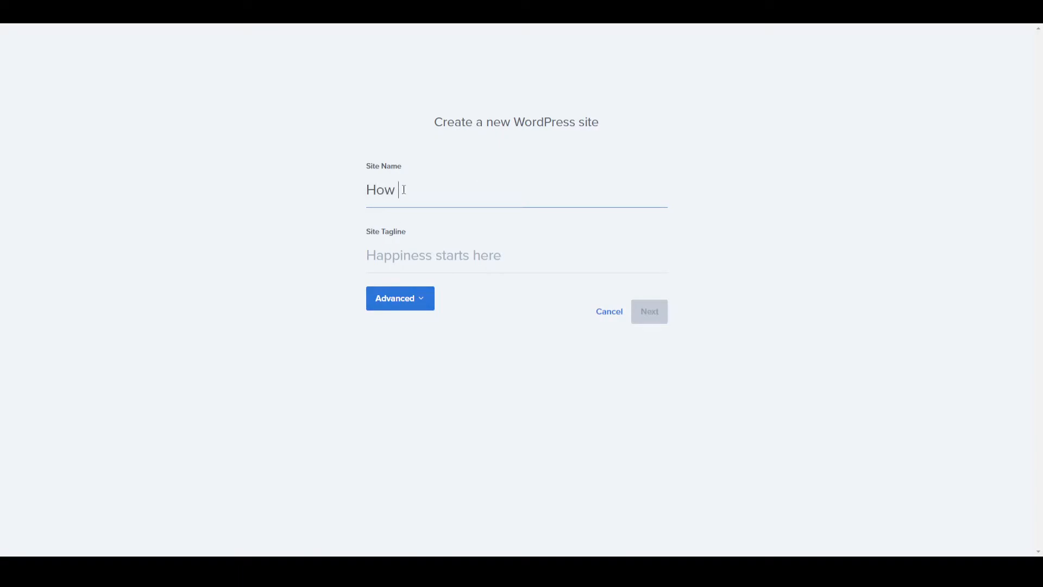
type("to Store")
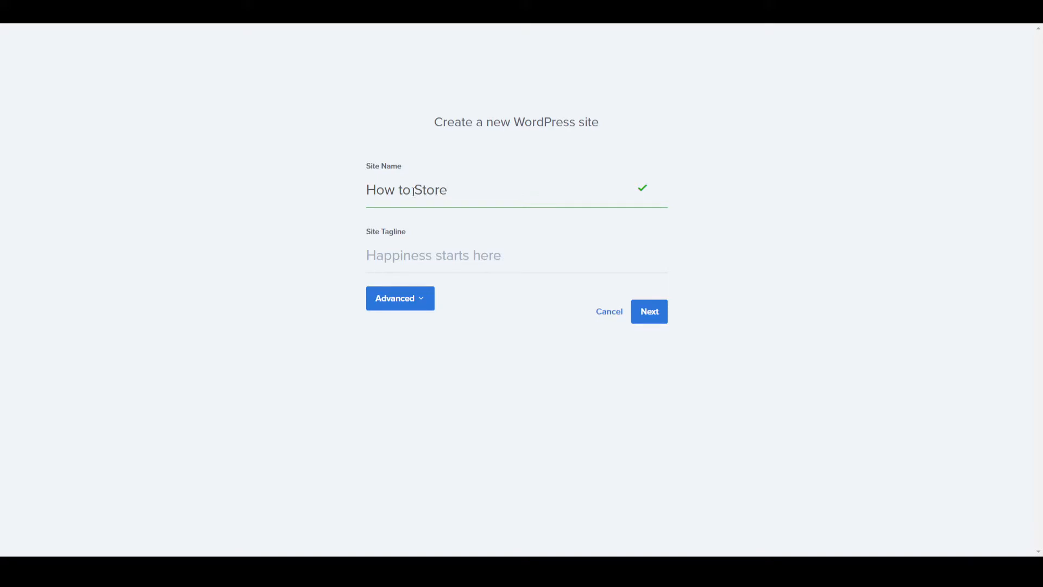
double_click(435, 190)
type("Wifi")
- Set the site tagline to "Creates helpful videos" and continue to the domain choice
left_click(420, 258)
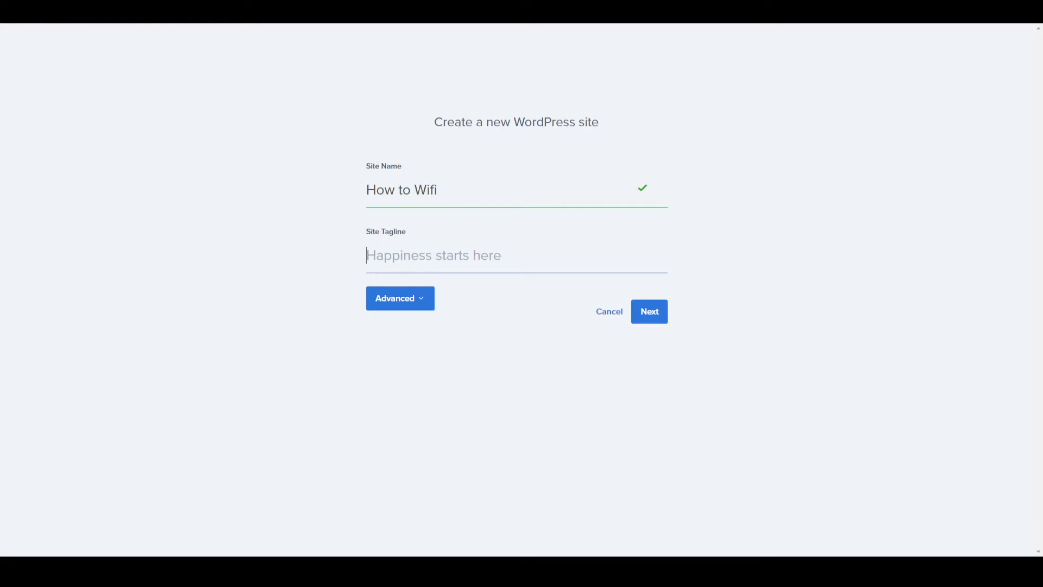
left_click(407, 255)
type("Create")
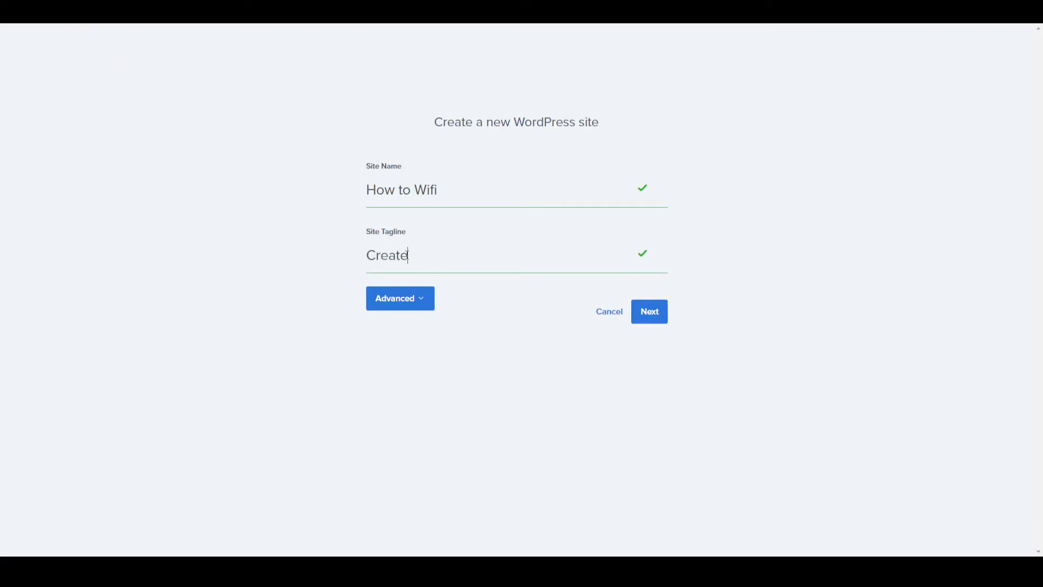
type("s helpful videos")
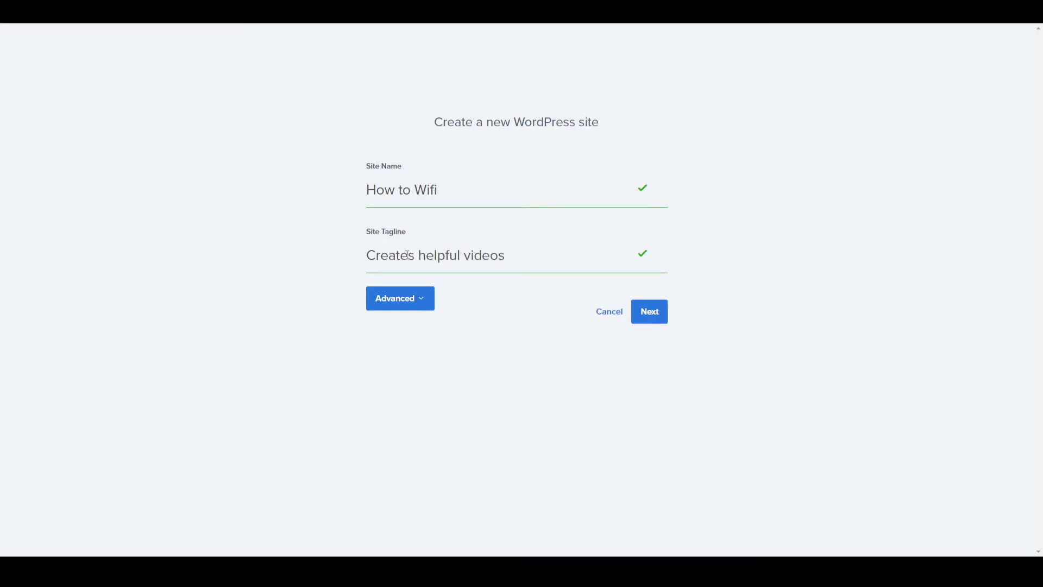
left_click(650, 310)
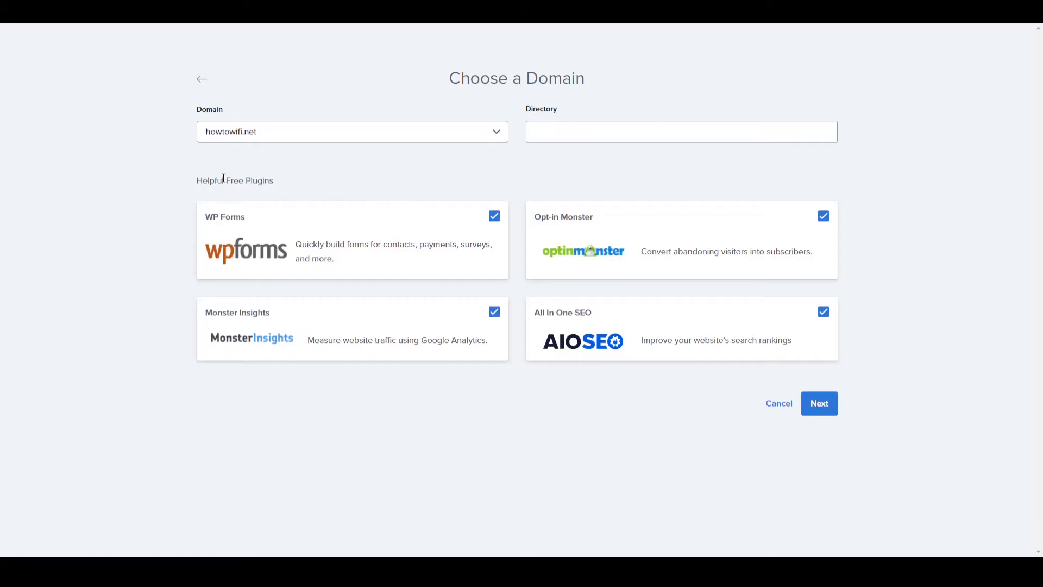
- Deselect the Monster Insights, Opt-in Monster and All In One SEO plugins, keep WP Forms, and continue with the howtowifi.net domain
left_click_drag(239, 181, 276, 183)
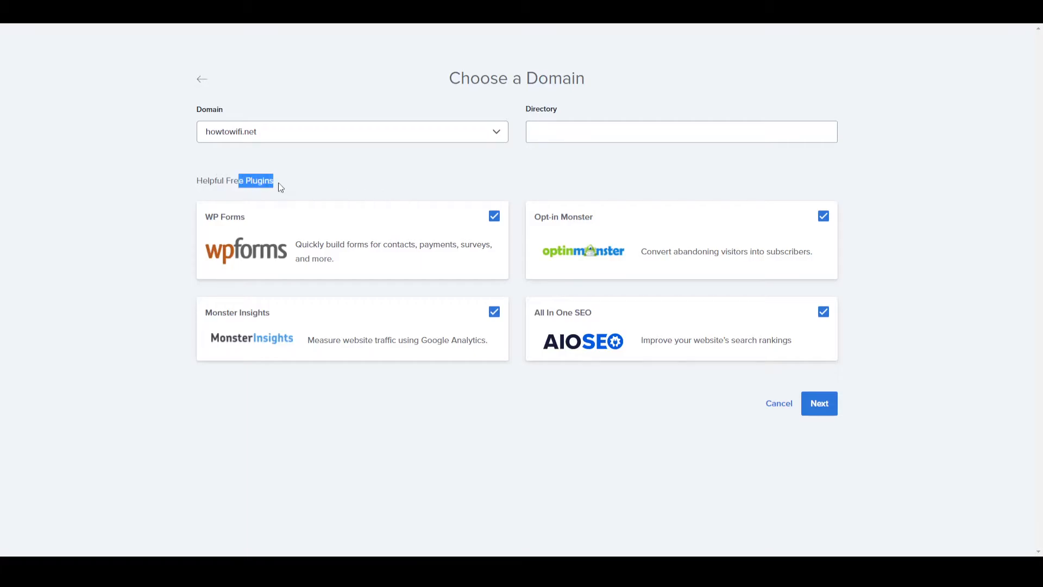
left_click(494, 312)
left_click(823, 216)
left_click(824, 312)
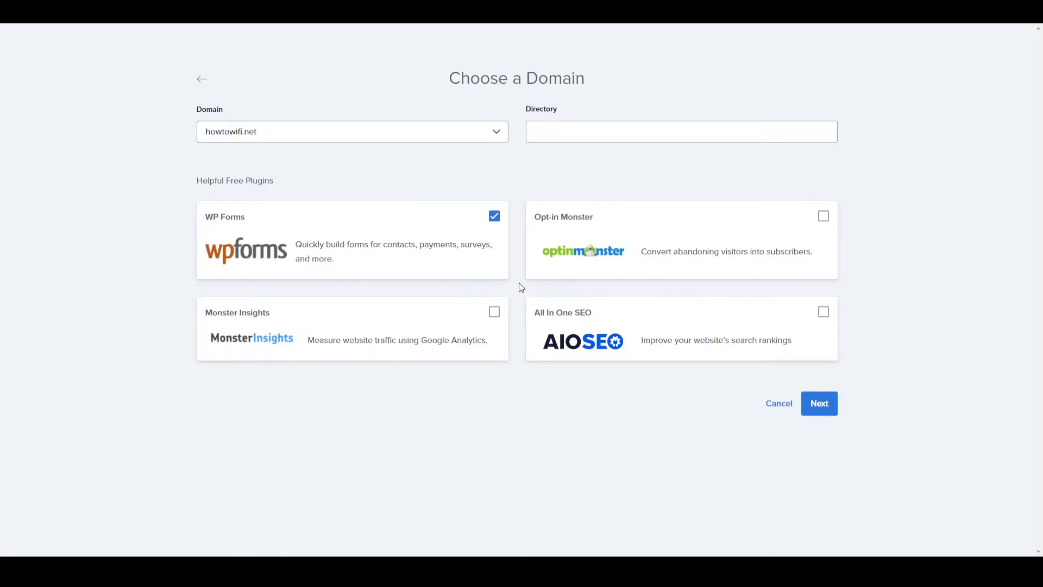
left_click(820, 404)
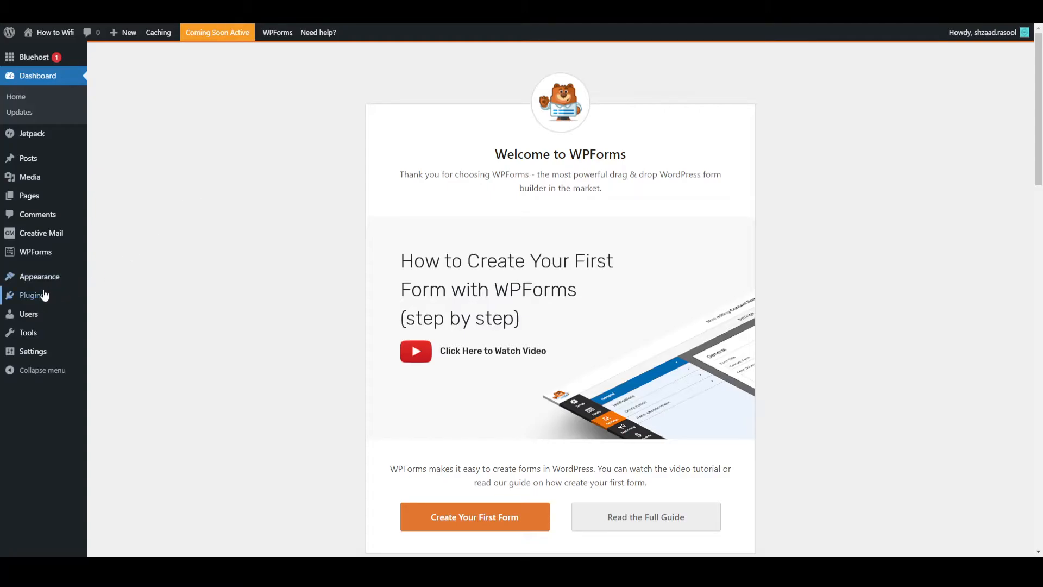
- Search the plugins to add for astra, and install and activate the Starter Templates plugin
mouse_move(38, 297)
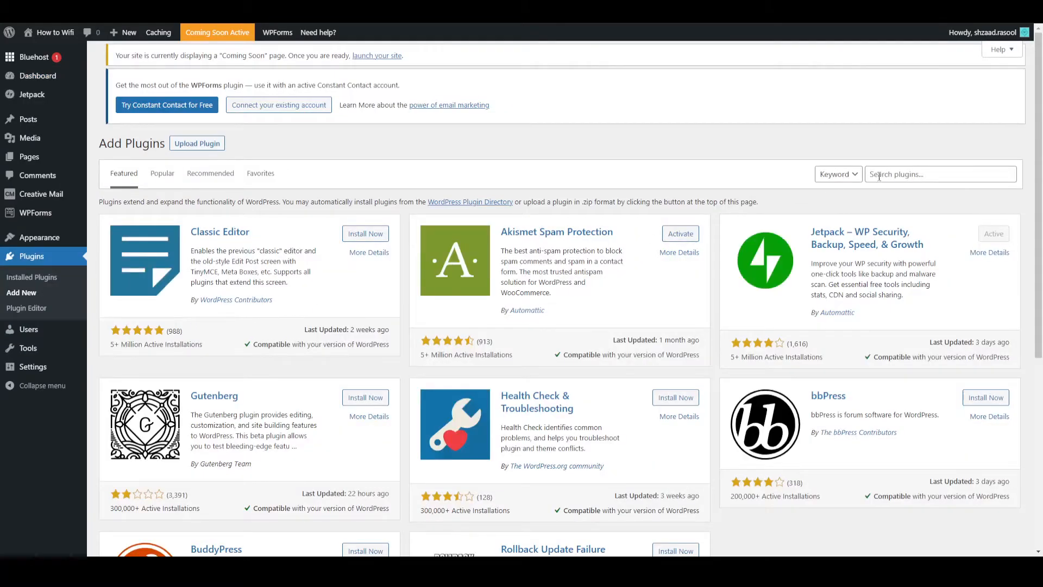
left_click(879, 176)
type("astra")
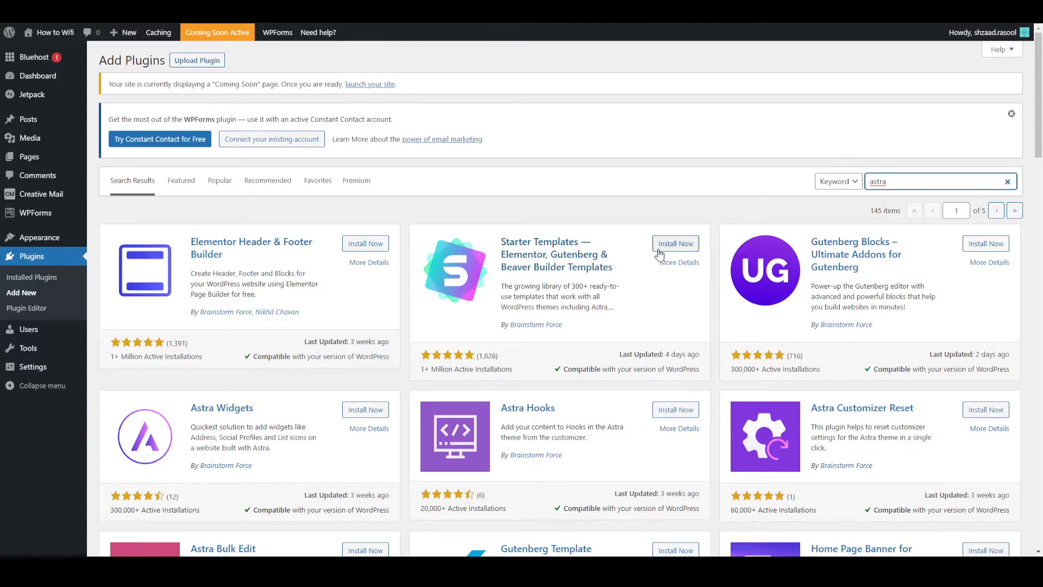
left_click(682, 249)
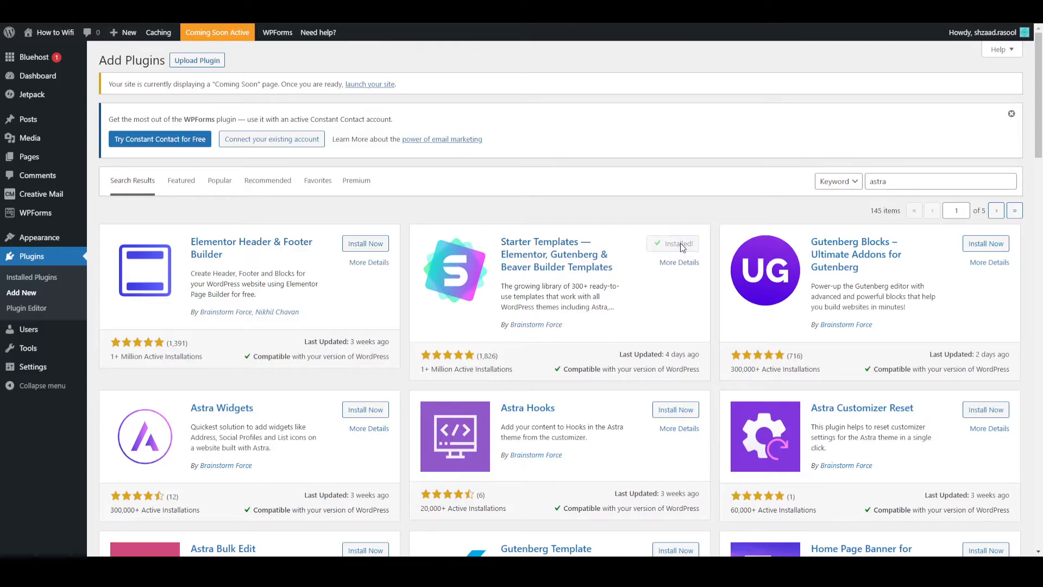
left_click(682, 248)
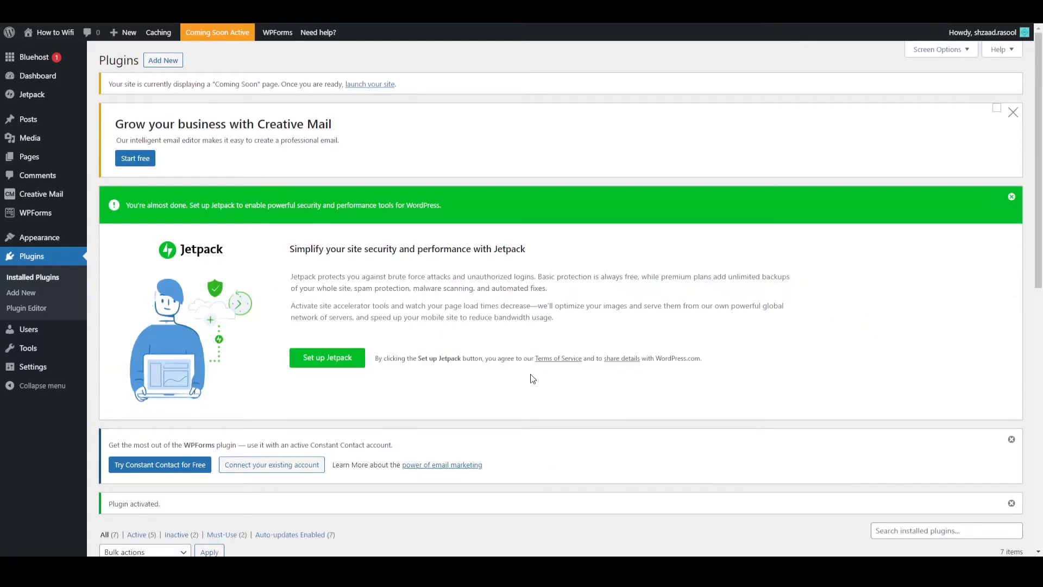
- Open Starter Templates with Elementor as the page builder, and filter the templates to free eCommerce ones
scroll(531, 373, "down", 10)
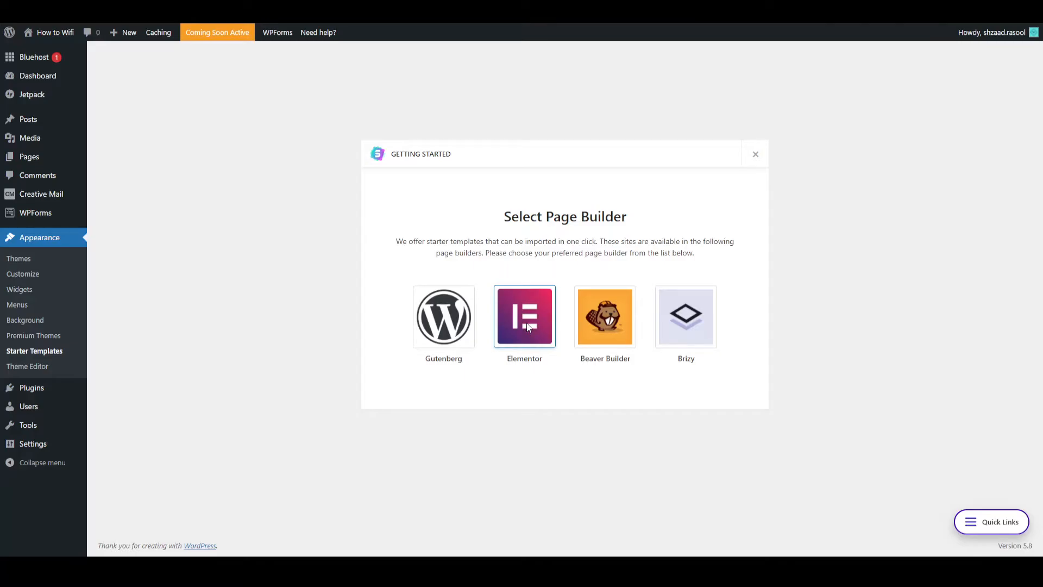
left_click(529, 326)
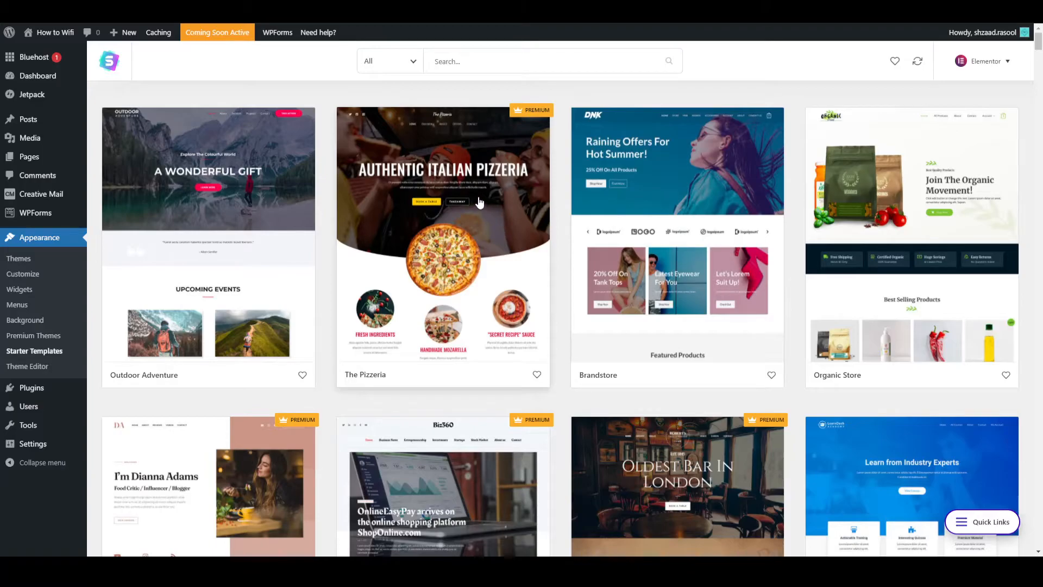
left_click(402, 61)
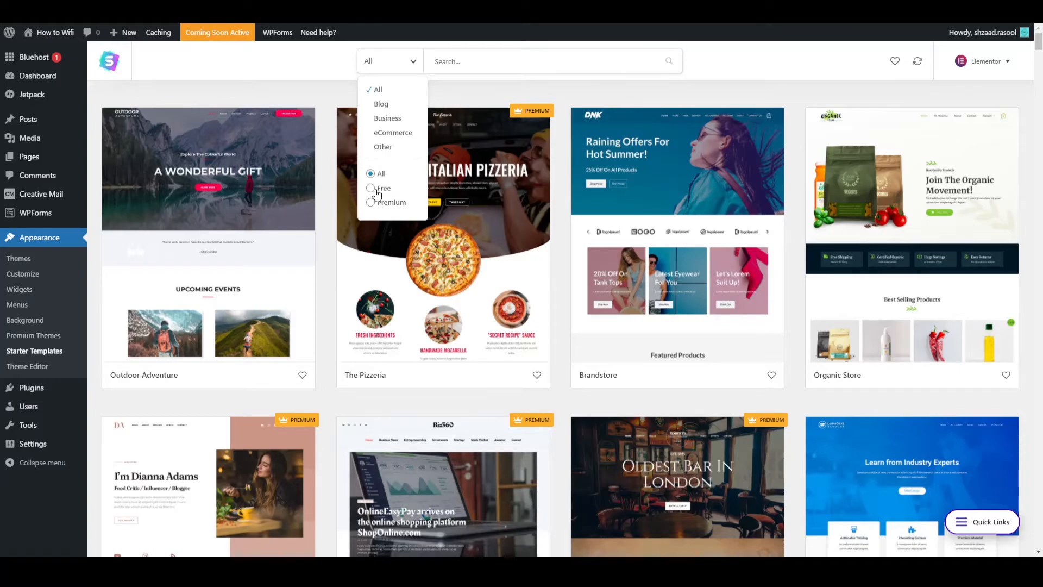
left_click(375, 191)
left_click(378, 64)
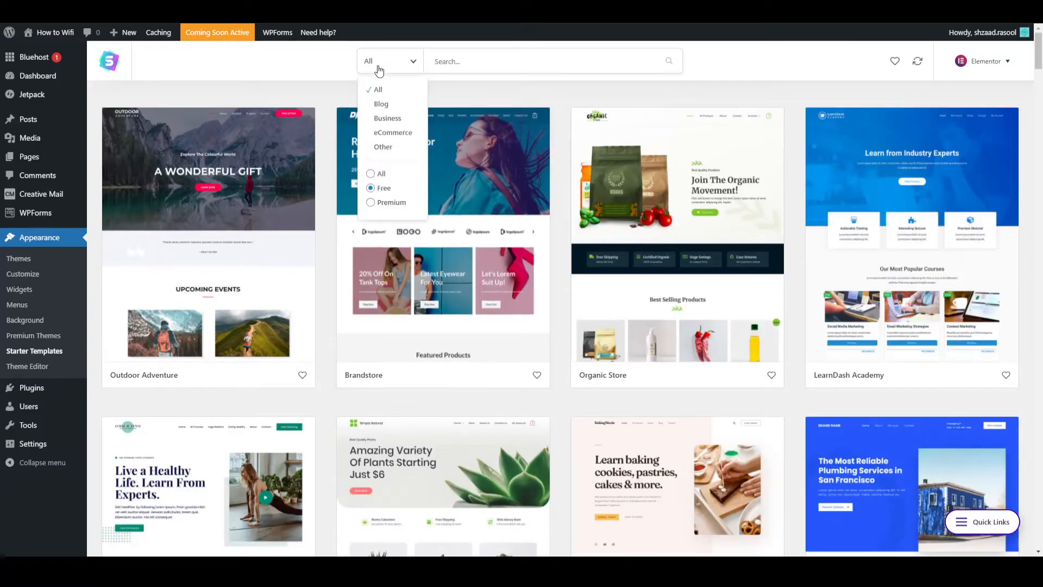
left_click(383, 134)
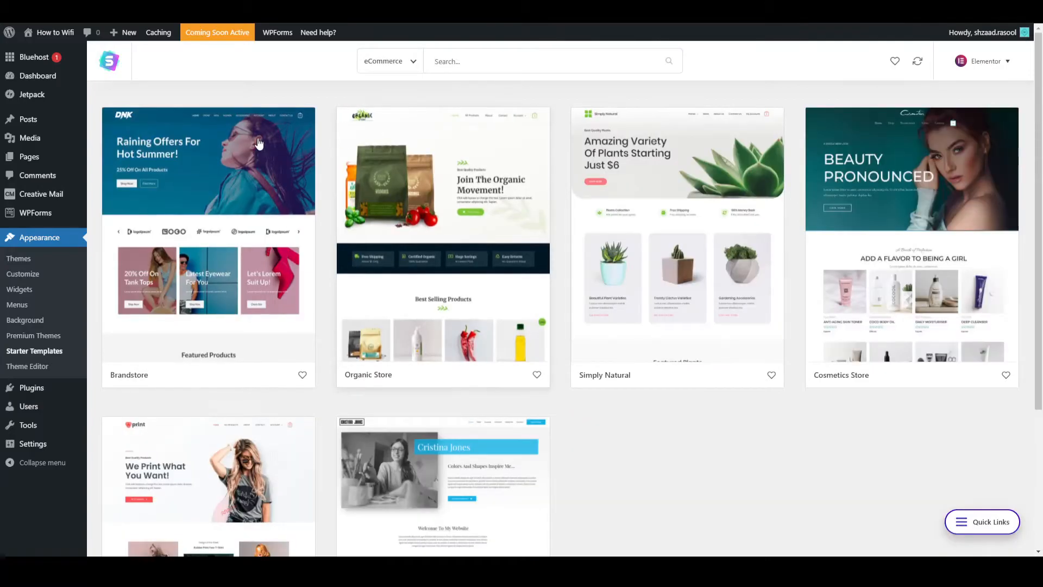
- Look through the Brandstore template's home page and return to the template list
left_click(227, 211)
scroll(347, 278, "down", 10)
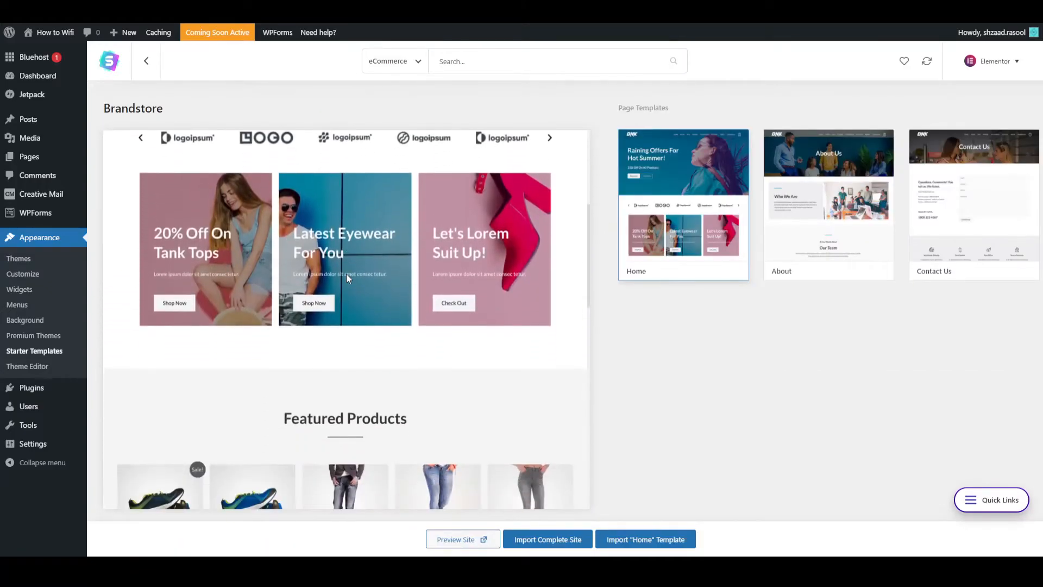
scroll(345, 277, "down", 6)
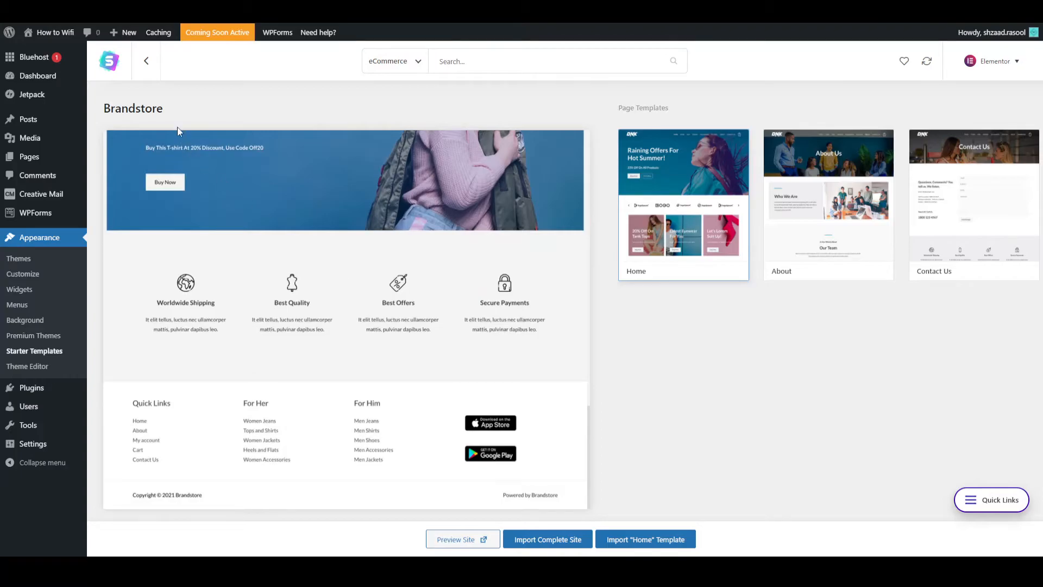
left_click(146, 60)
- Look through the Custom Printing template's home page and start importing its complete site
left_click(194, 367)
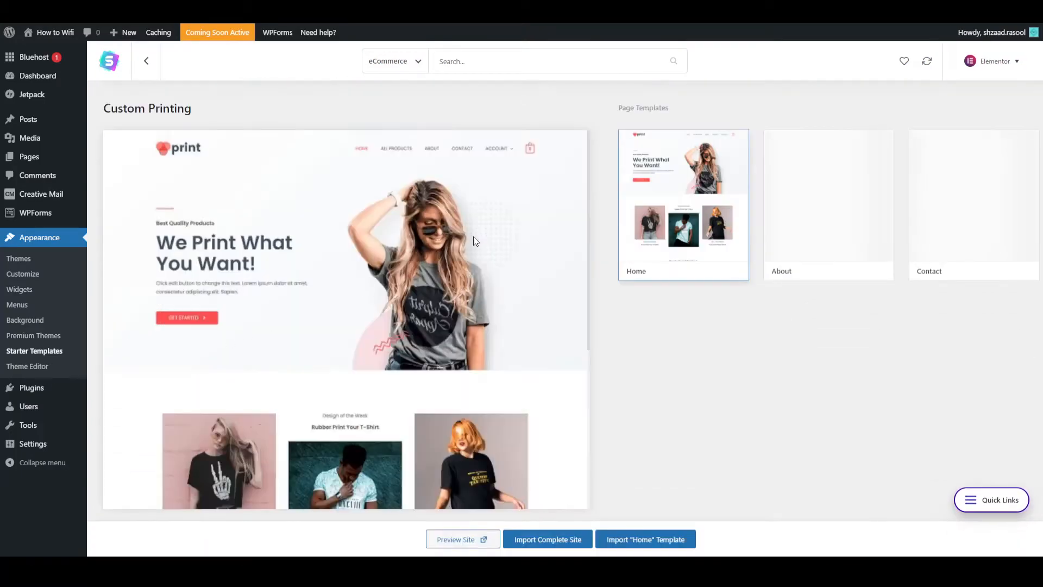
scroll(435, 240, "down", 8)
scroll(411, 242, "down", 3)
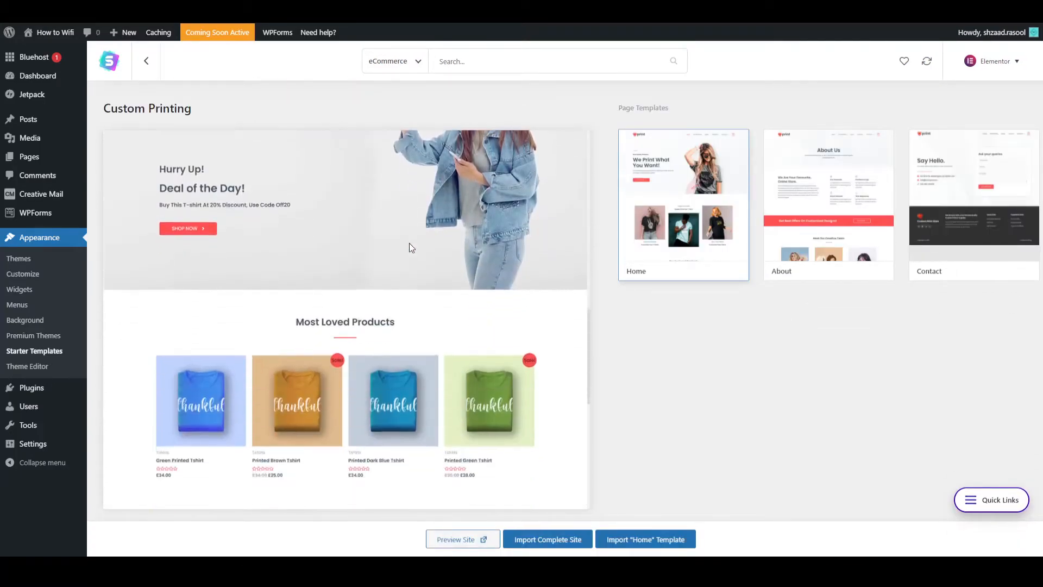
scroll(408, 243, "up", 2)
scroll(405, 244, "down", 5)
scroll(402, 244, "down", 4)
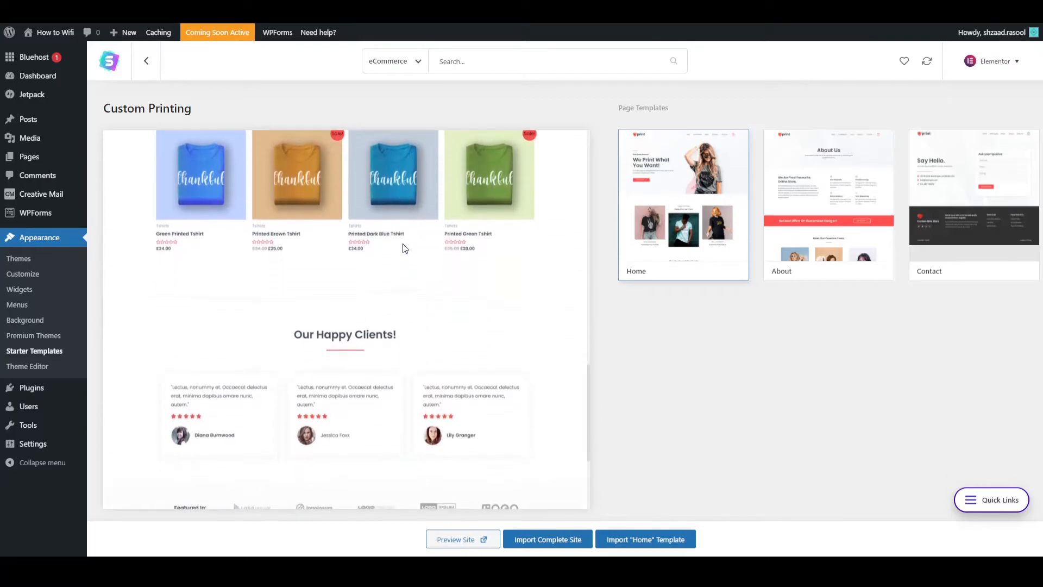
scroll(402, 243, "up", 10)
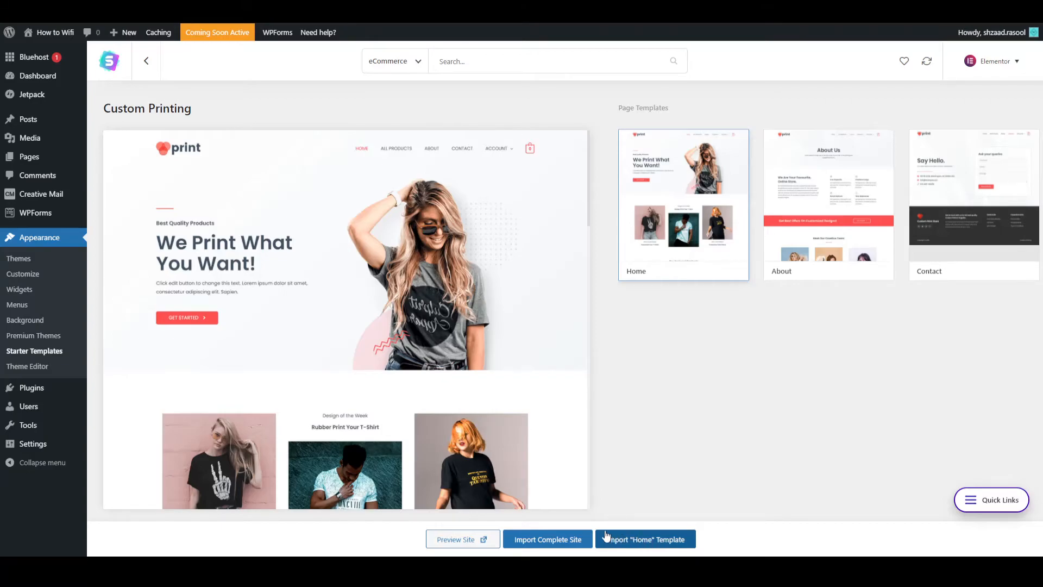
left_click(545, 540)
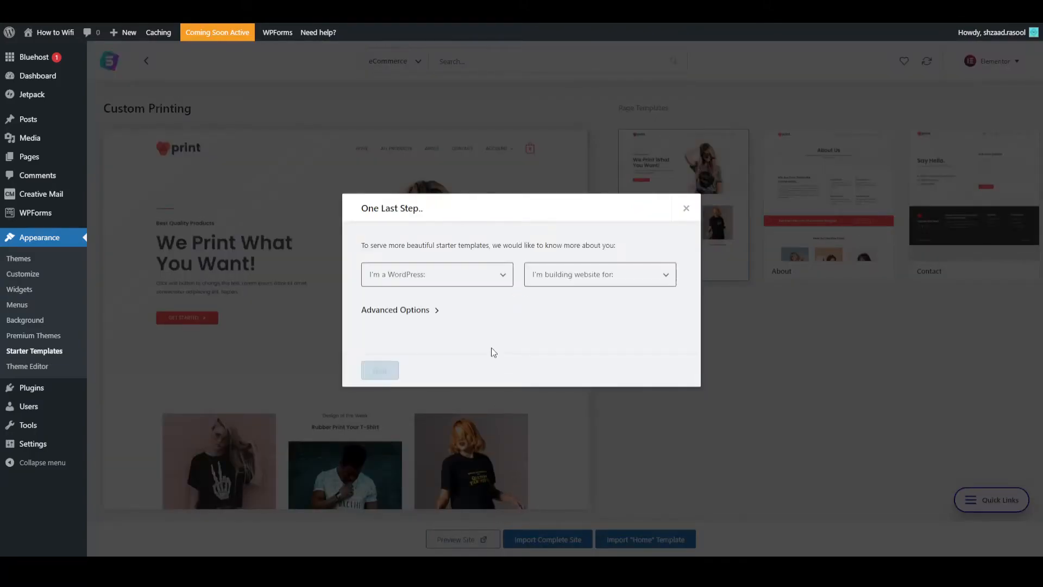
- Answer the import questions with Intermediate WordPress experience and a website for Myself/My company, and continue
left_click(411, 278)
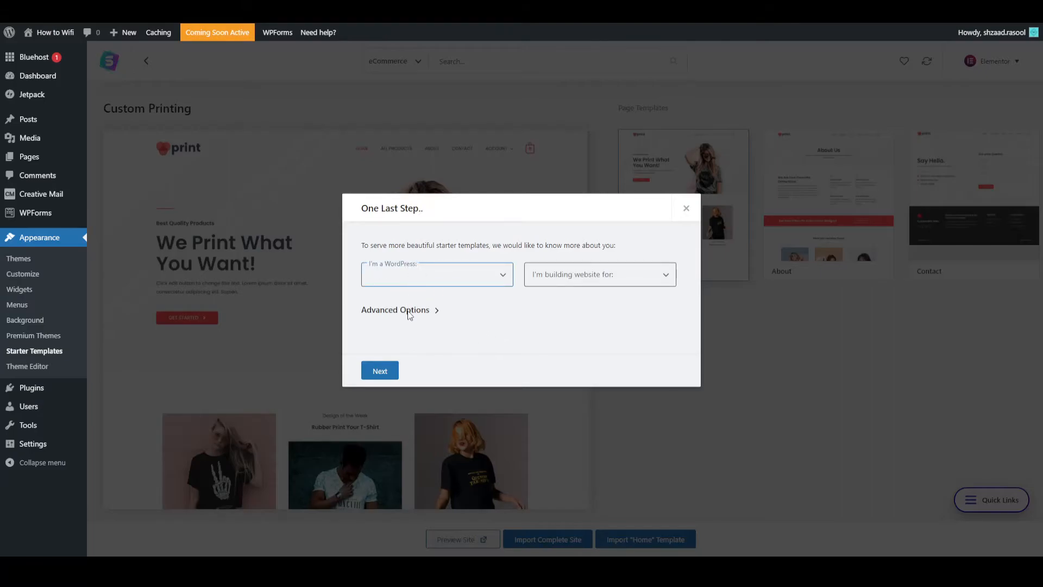
left_click(409, 313)
left_click(551, 278)
left_click(558, 304)
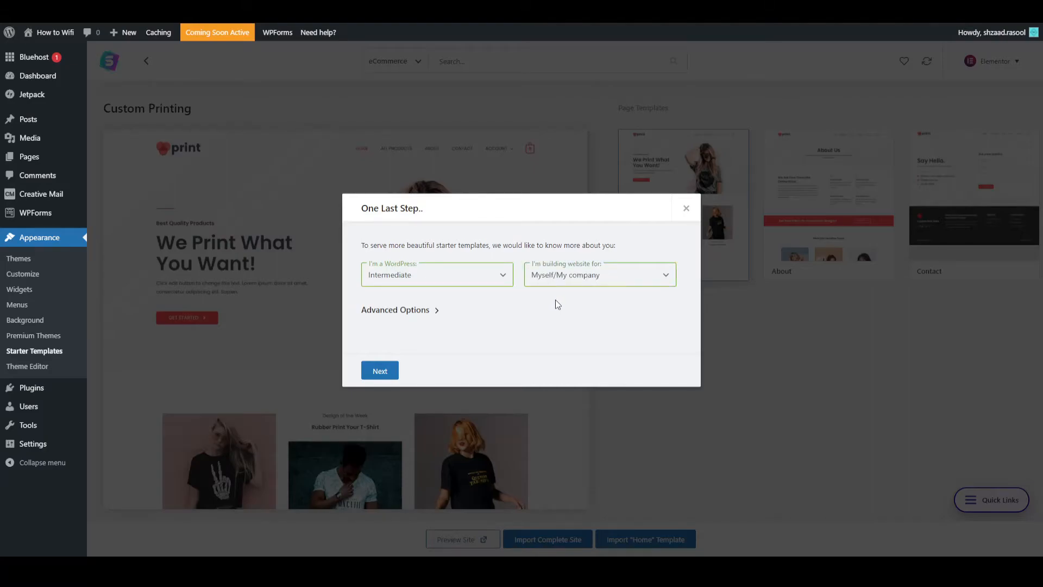
left_click(381, 372)
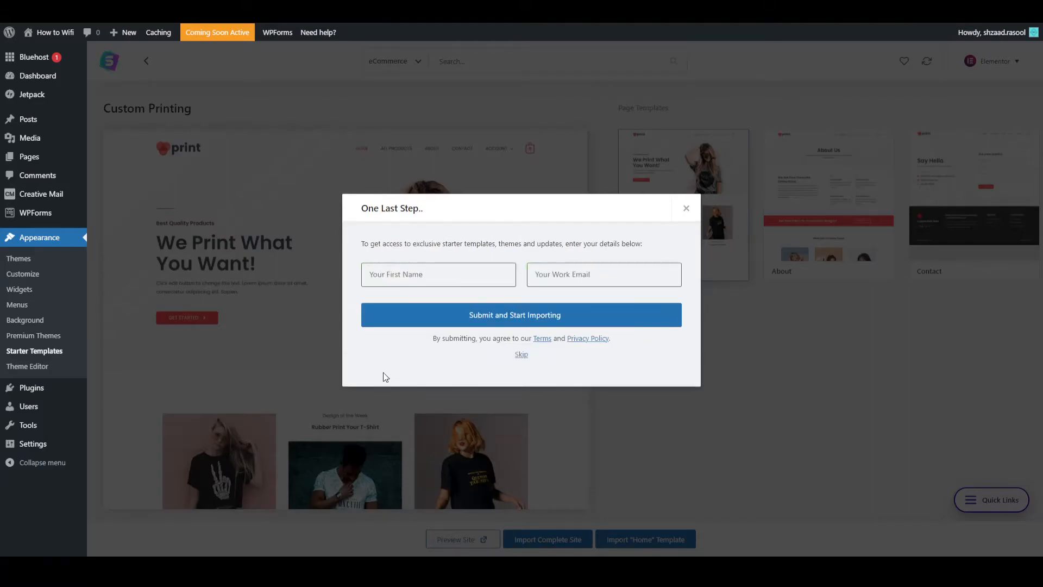
- Skip the name and email form to import the template, and open the imported site
left_click(521, 357)
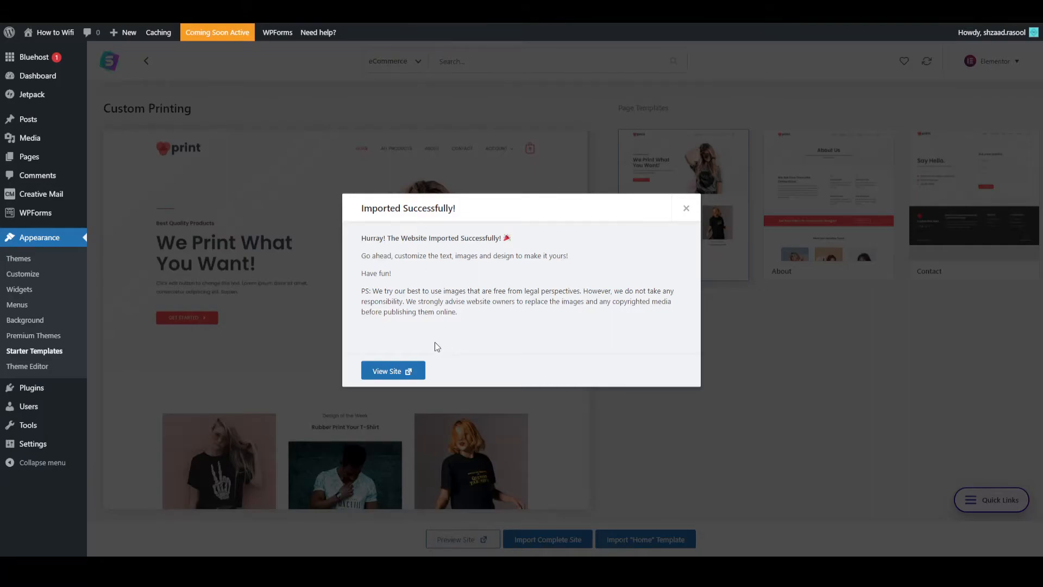
left_click(392, 373)
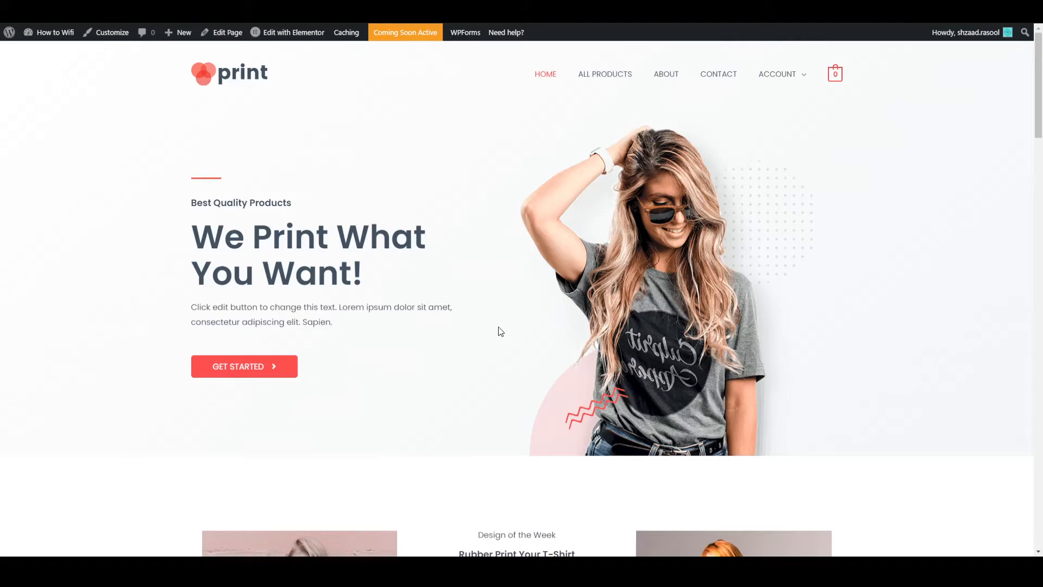
- Look through the imported home page's featured mugs, Deal of the Day banner and Most Loved Products, and return to the header area
scroll(500, 331, "down", 10)
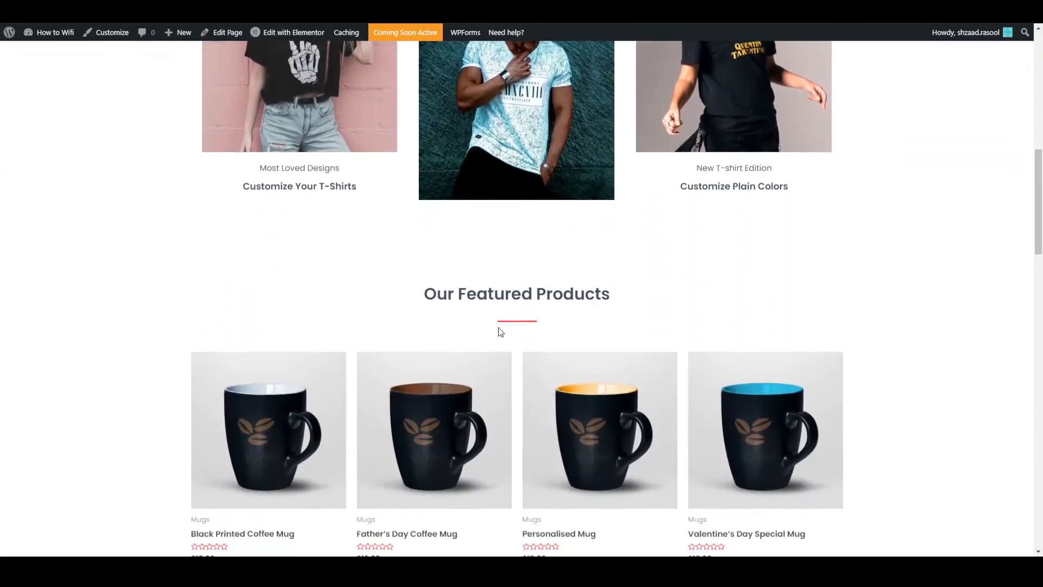
scroll(498, 330, "down", 4)
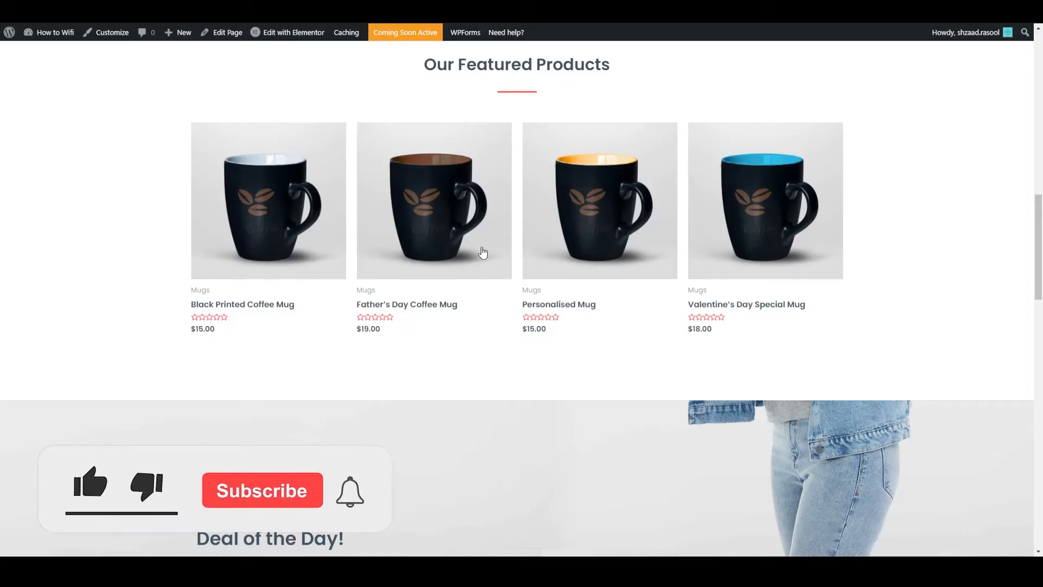
scroll(483, 252, "down", 6)
scroll(484, 252, "down", 3)
scroll(589, 263, "up", 6)
scroll(642, 333, "down", 6)
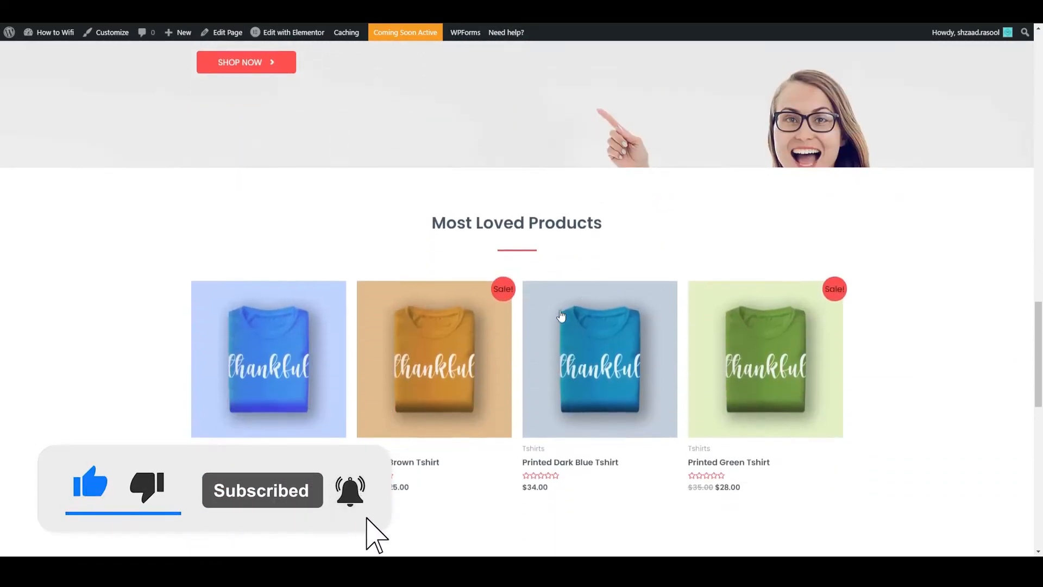
scroll(565, 316, "down", 12)
scroll(552, 314, "up", 7)
scroll(552, 314, "up", 15)
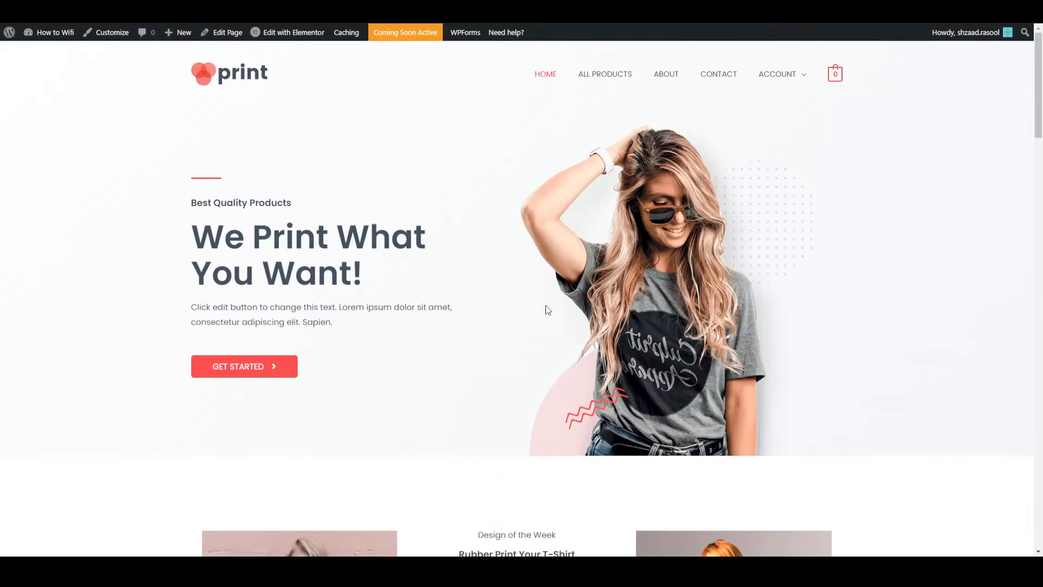
- Open the home page for editing with Elementor
left_click_drag(232, 238, 270, 241)
left_click(276, 339)
mouse_move(285, 36)
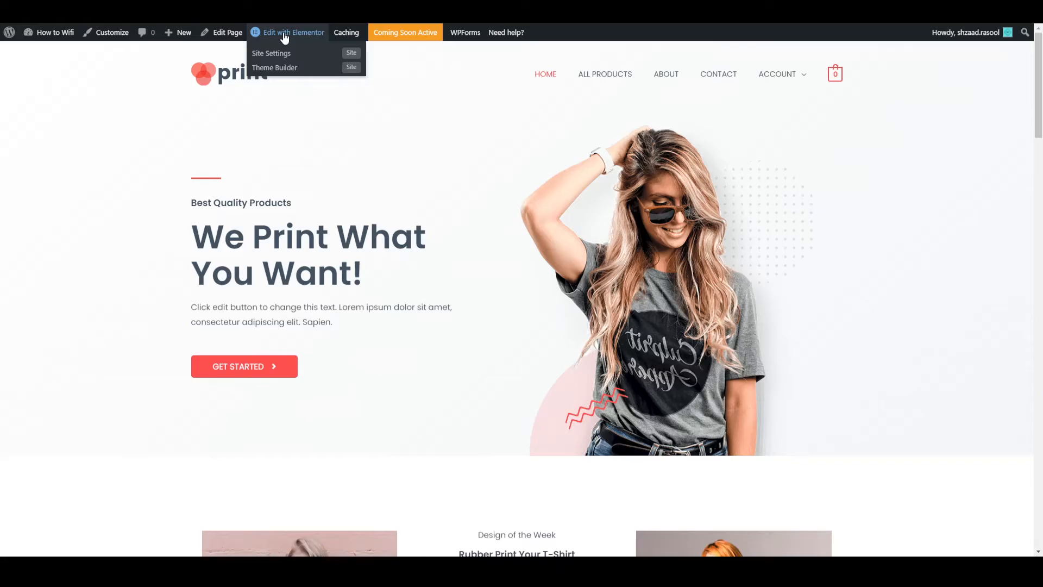
left_click(284, 36)
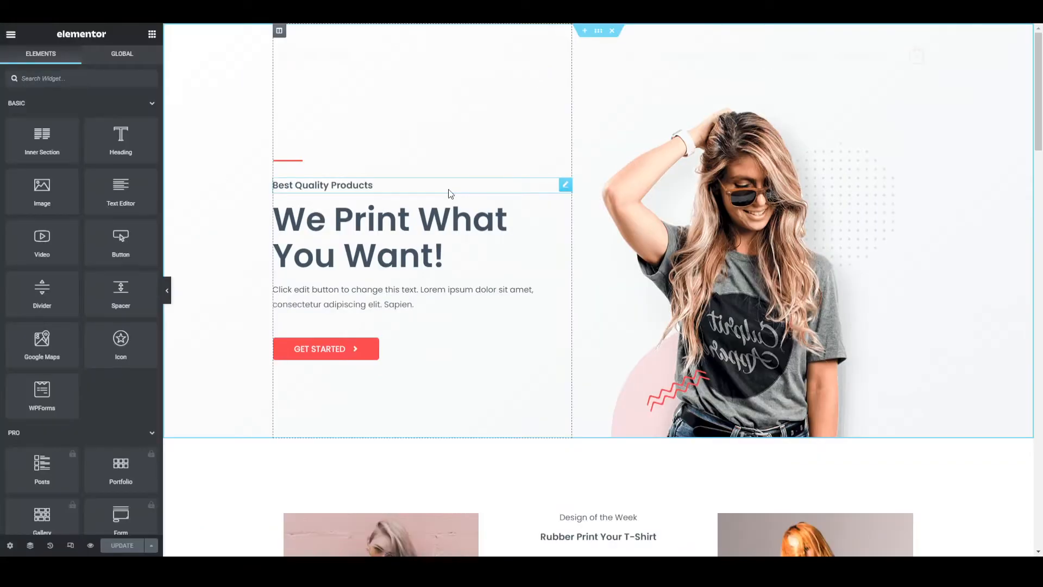
- Change the main banner heading to "Welcome to our site"
left_click(391, 230)
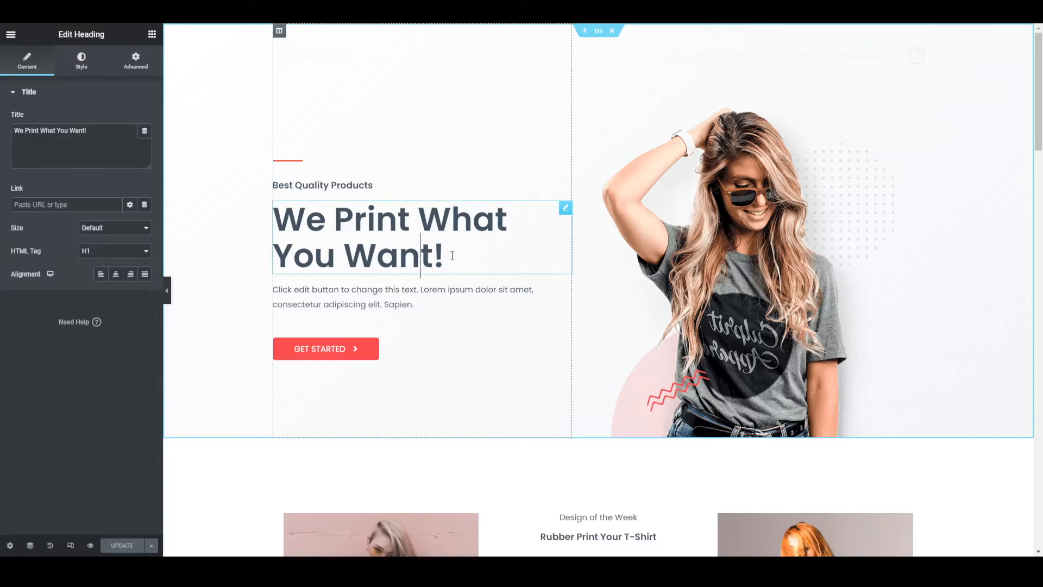
left_click_drag(451, 254, 286, 228)
left_click(287, 228)
left_click(67, 145)
type("W")
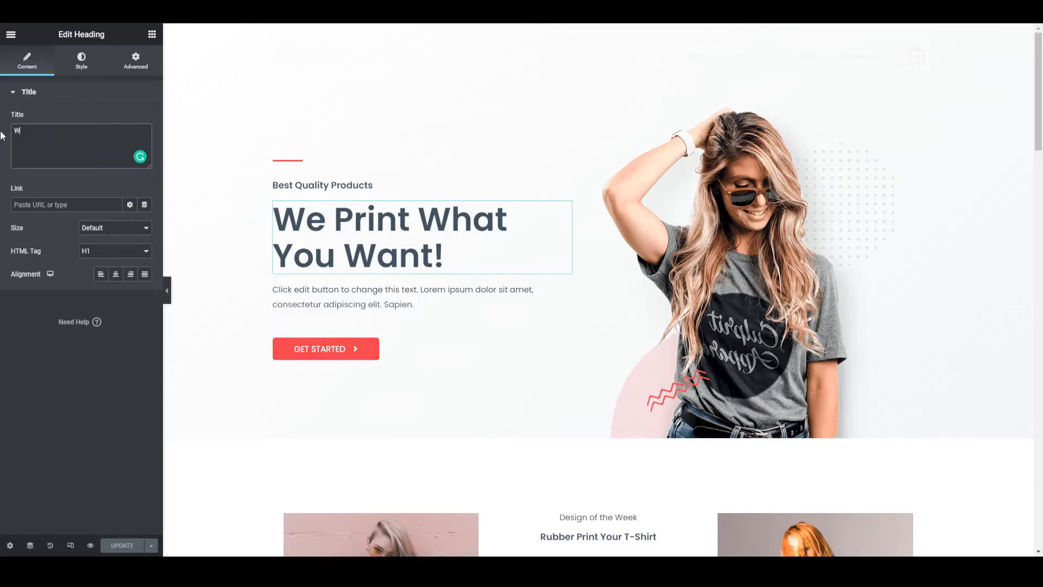
type("elcome to")
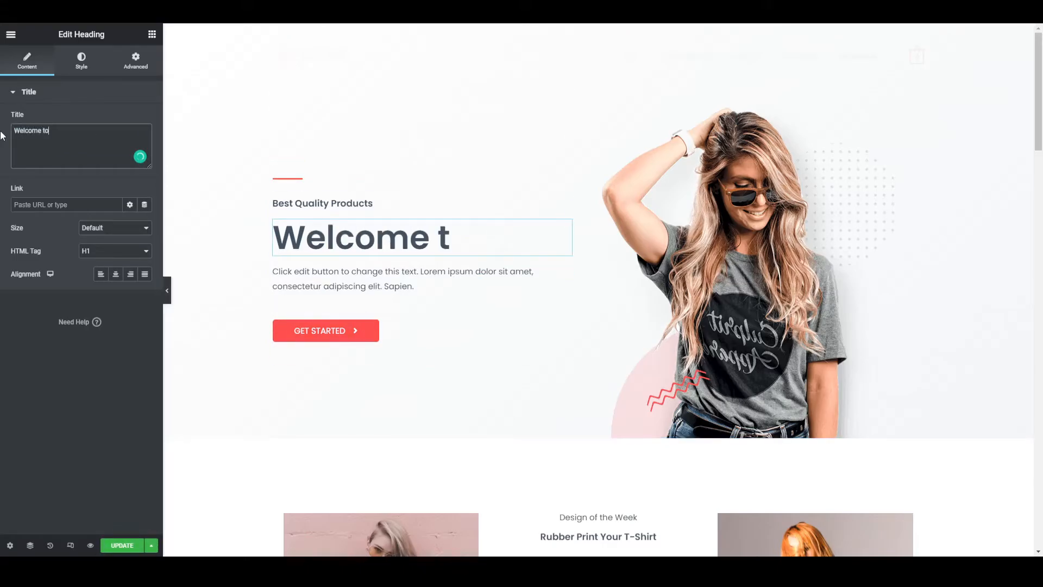
type(" our site")
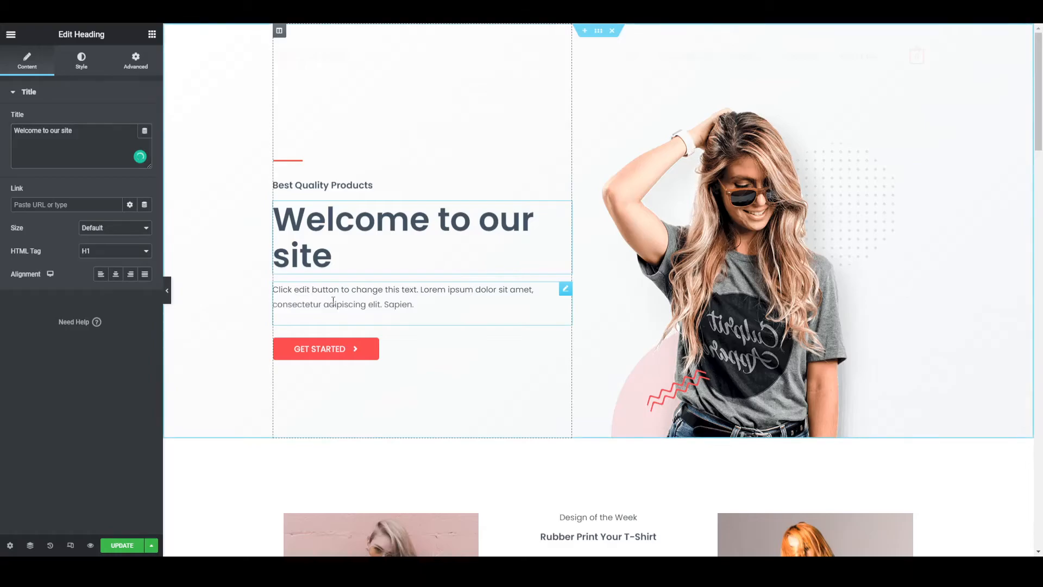
- Open the paragraph below the banner heading in the text editor
left_click(354, 302)
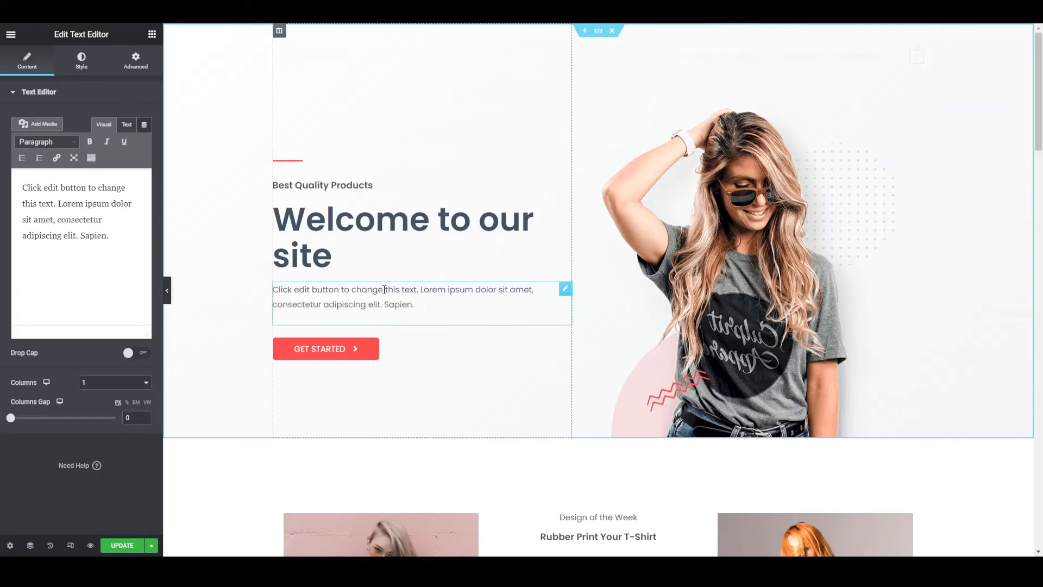
scroll(414, 255, "down", 1)
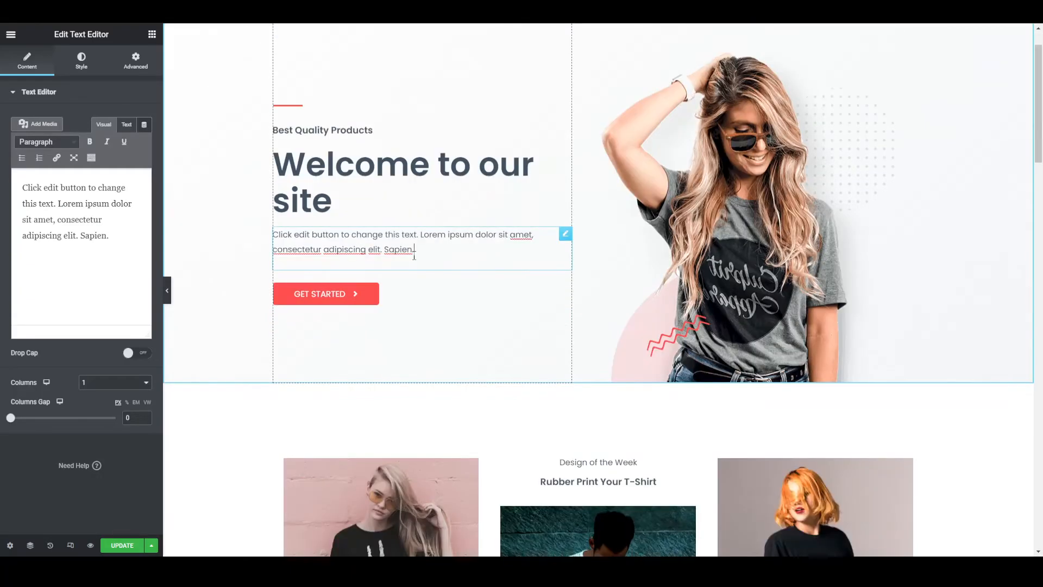
scroll(414, 256, "down", 1)
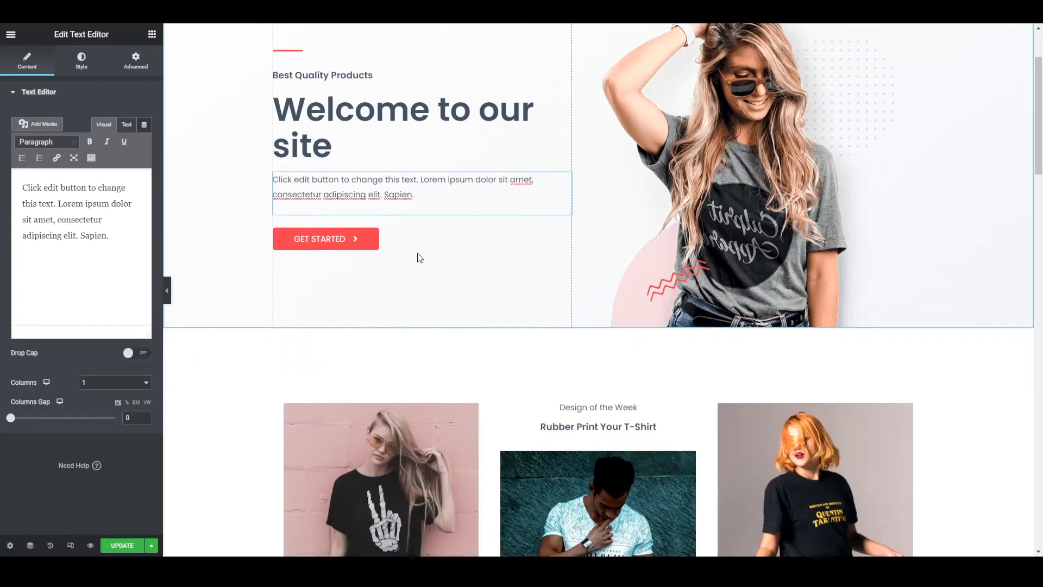
- Try the banner image at the Medium Large and Medium 300 x 300 sizes, and restore it to Large 1024 x 1024
left_click(788, 231)
scroll(712, 235, "up", 2)
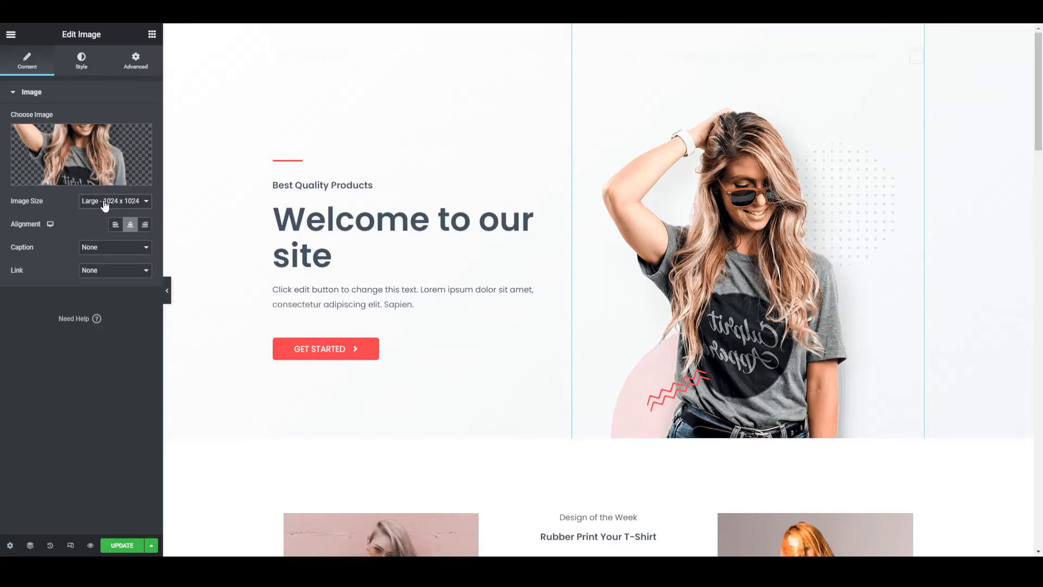
left_click(108, 227)
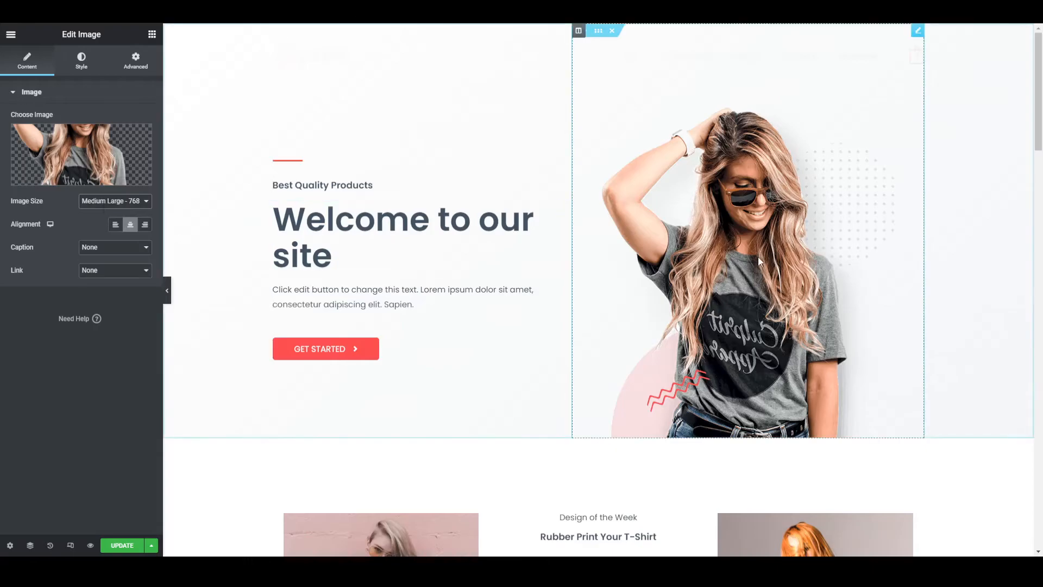
left_click(107, 238)
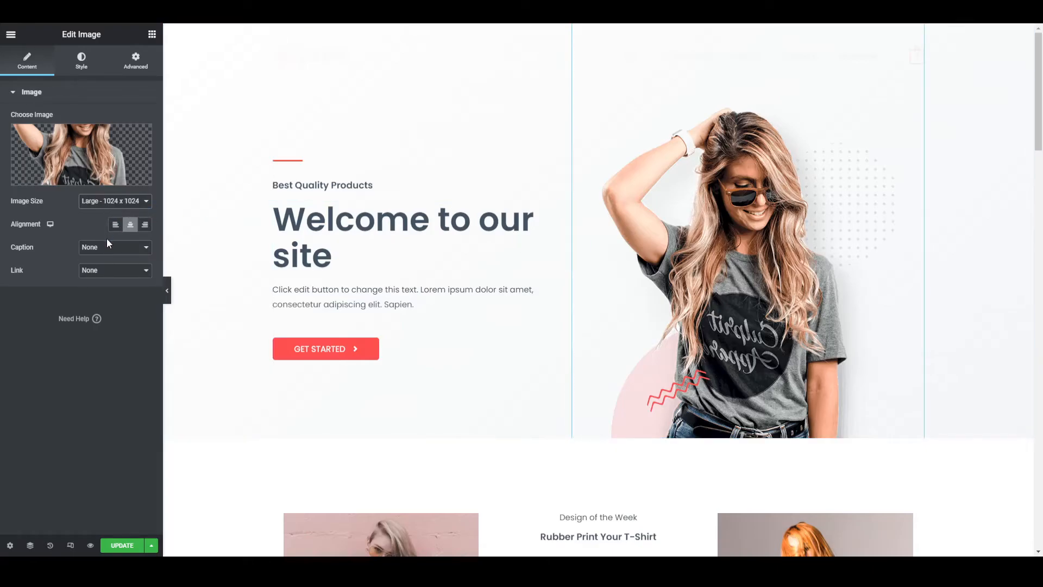
left_click(107, 217)
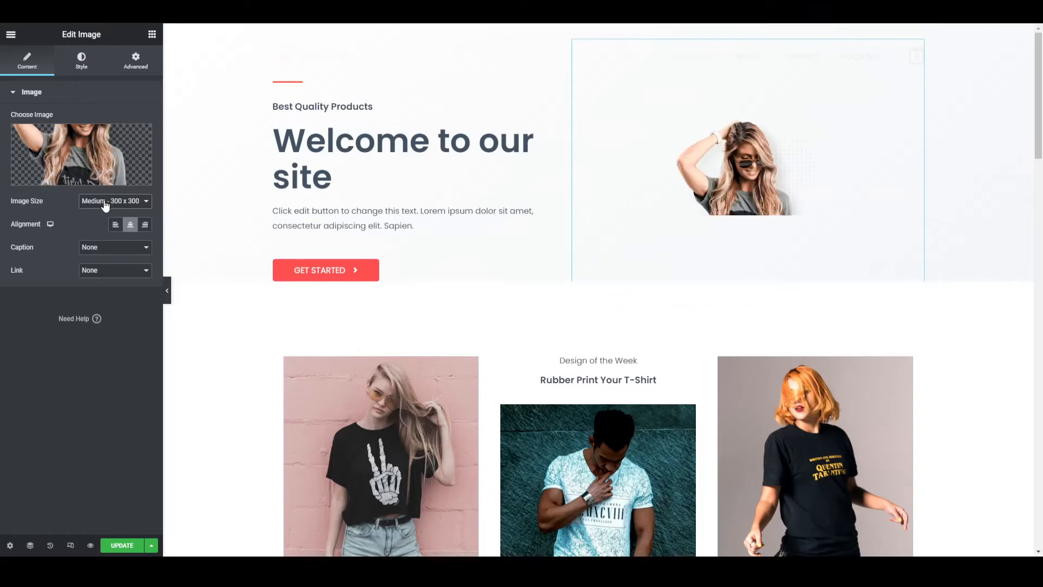
left_click(106, 240)
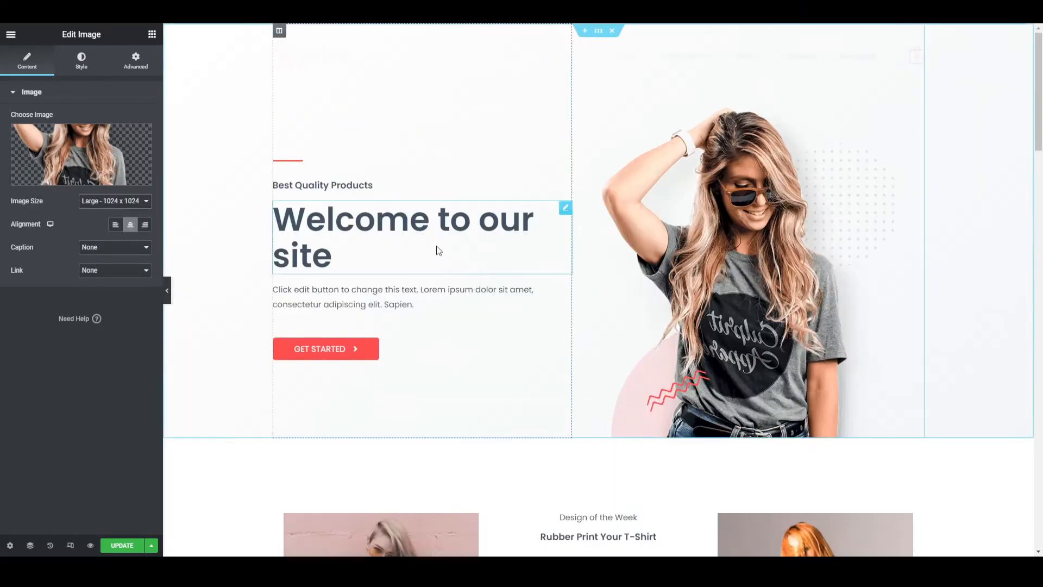
- Check the banner image's style settings and return to its content settings
left_click(75, 68)
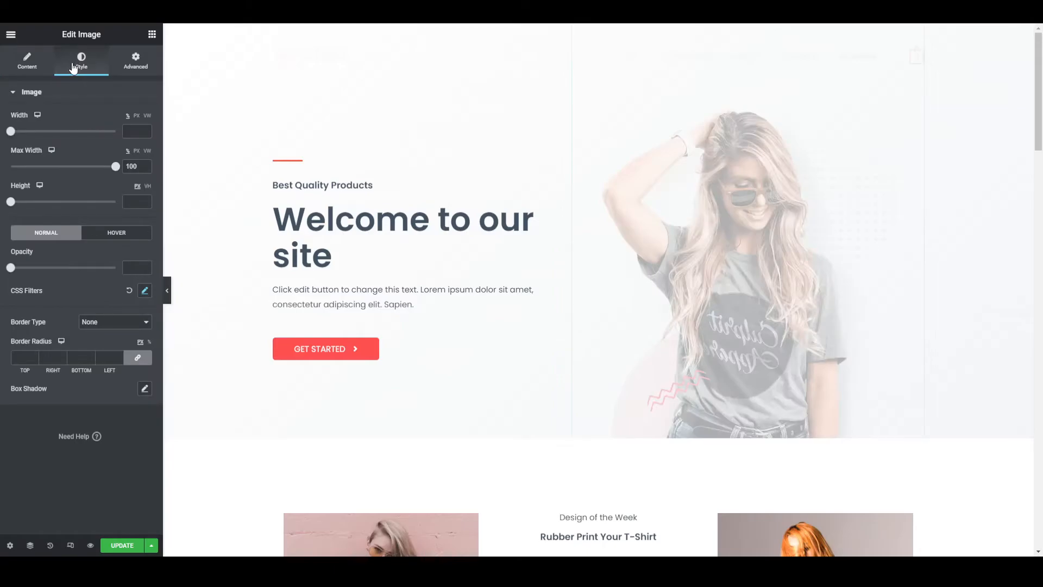
left_click(26, 62)
- Move the middle column's image above the "Design of the Week" and "Rubber Print Your T-Shirt" texts
scroll(435, 245, "down", 7)
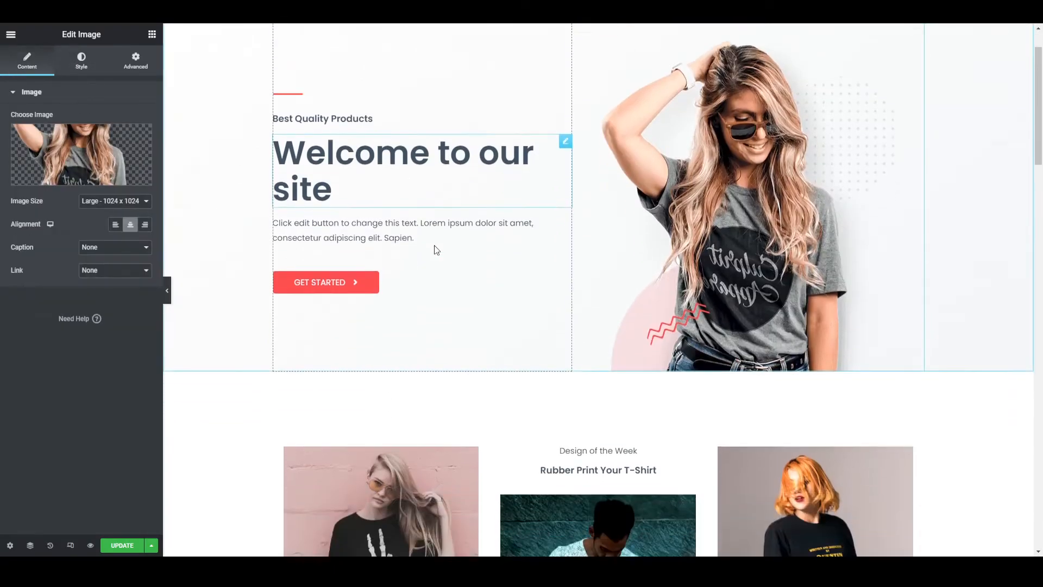
left_click(618, 249)
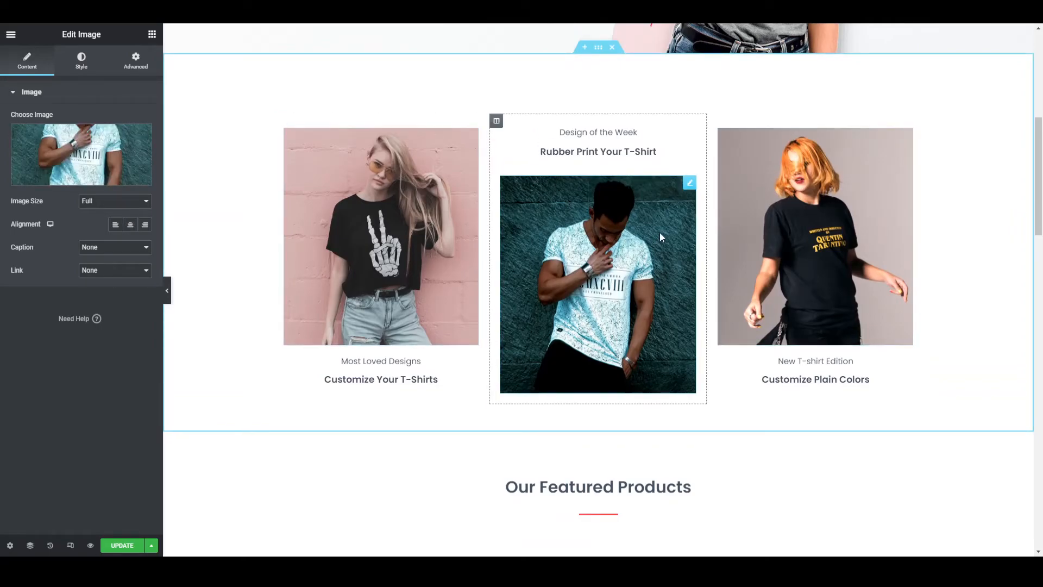
left_click_drag(573, 295, 572, 183)
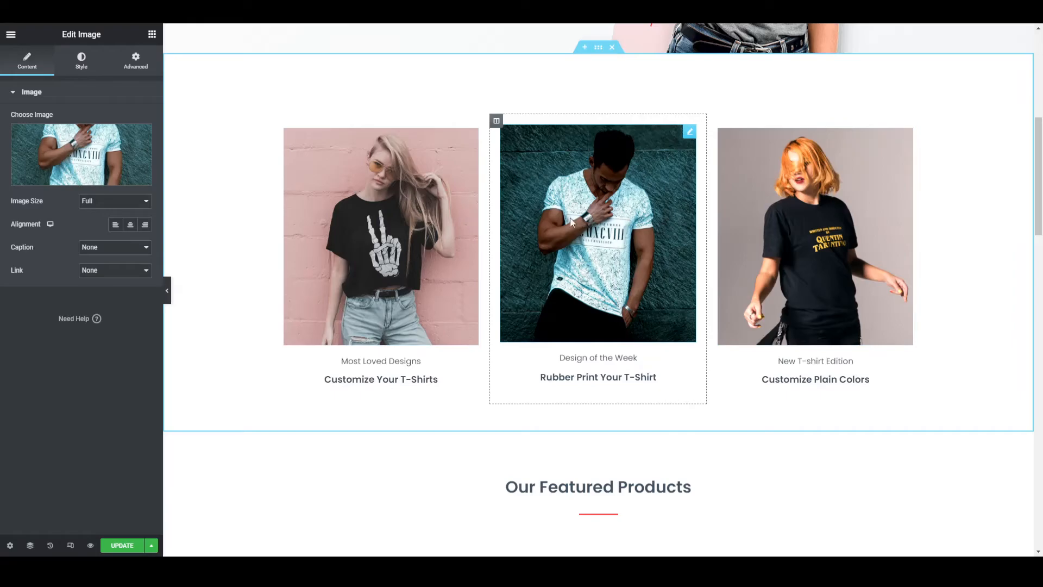
- Replace the image above "Customize Your T-Shirts" with image-02.jpg from the media library
left_click(419, 216)
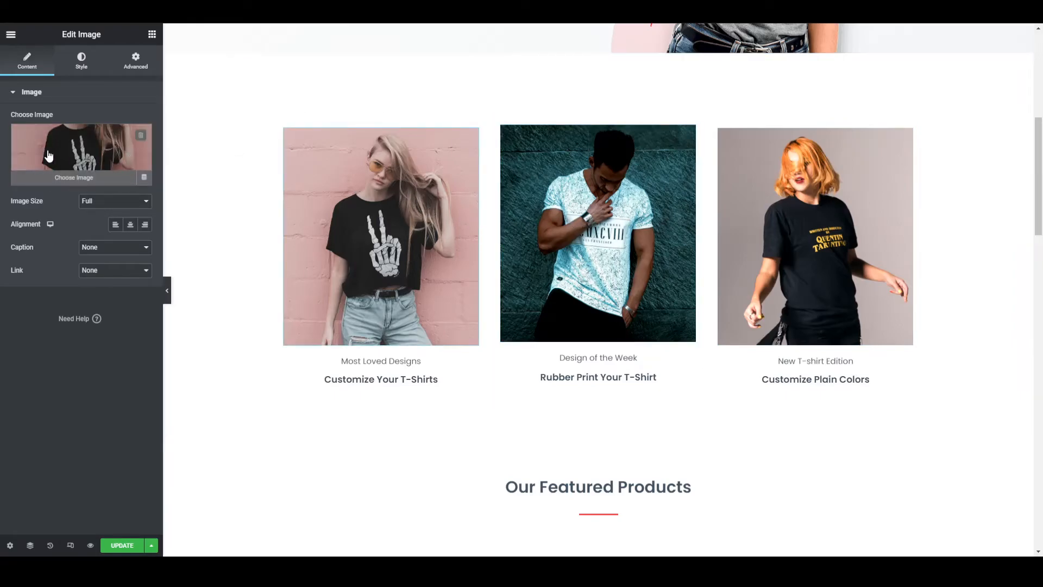
left_click(56, 179)
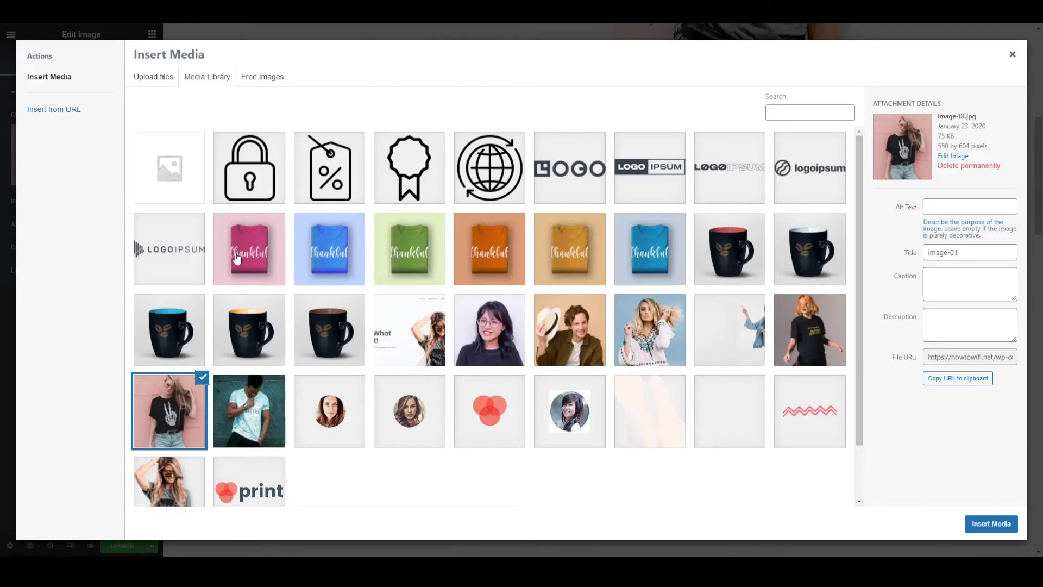
left_click(641, 329)
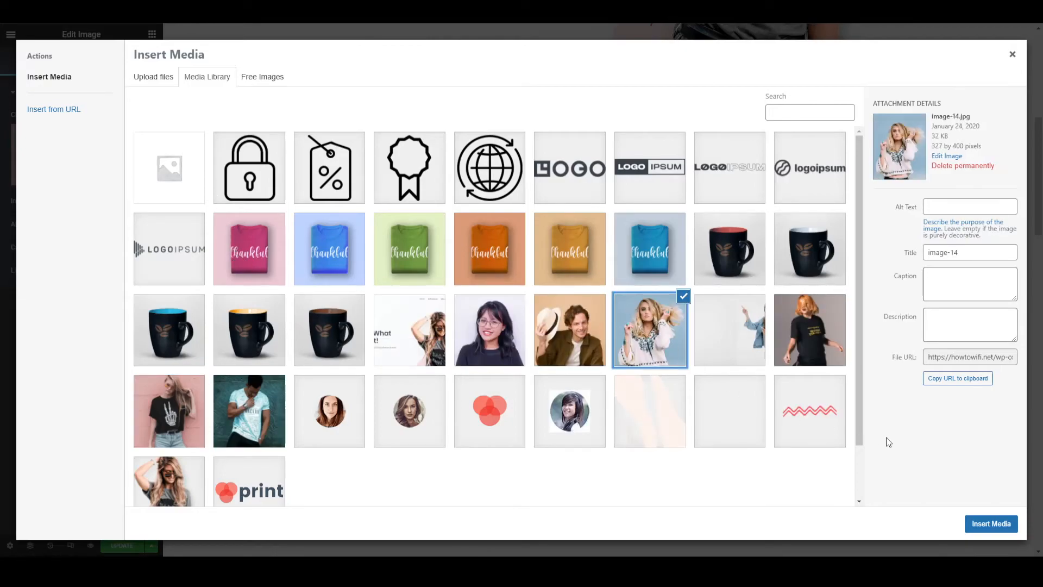
left_click(810, 332)
left_click(981, 523)
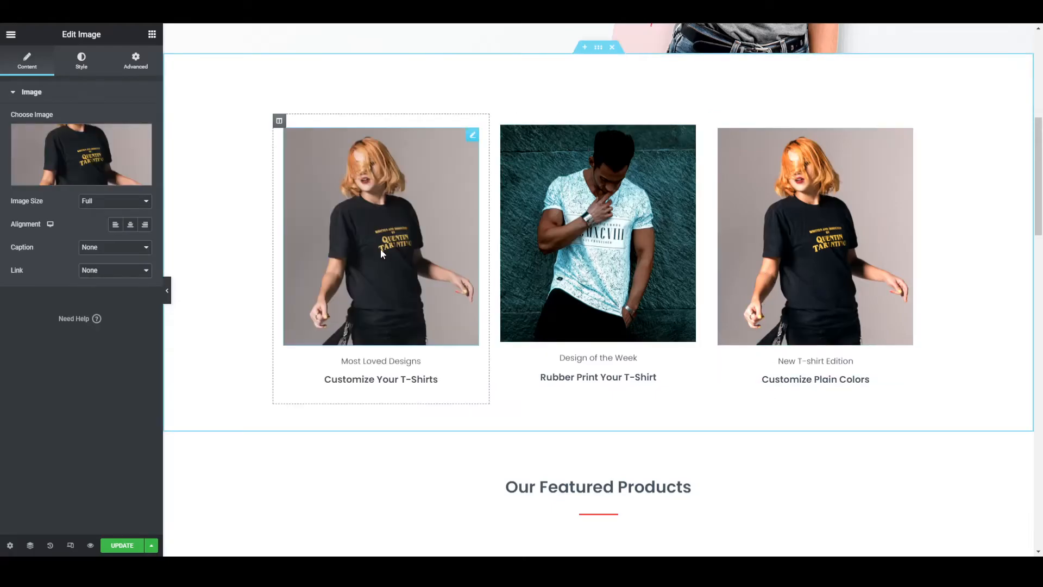
- Set the image above "Customize Your T-Shirts" to image-14.jpg from the media library
left_click(67, 167)
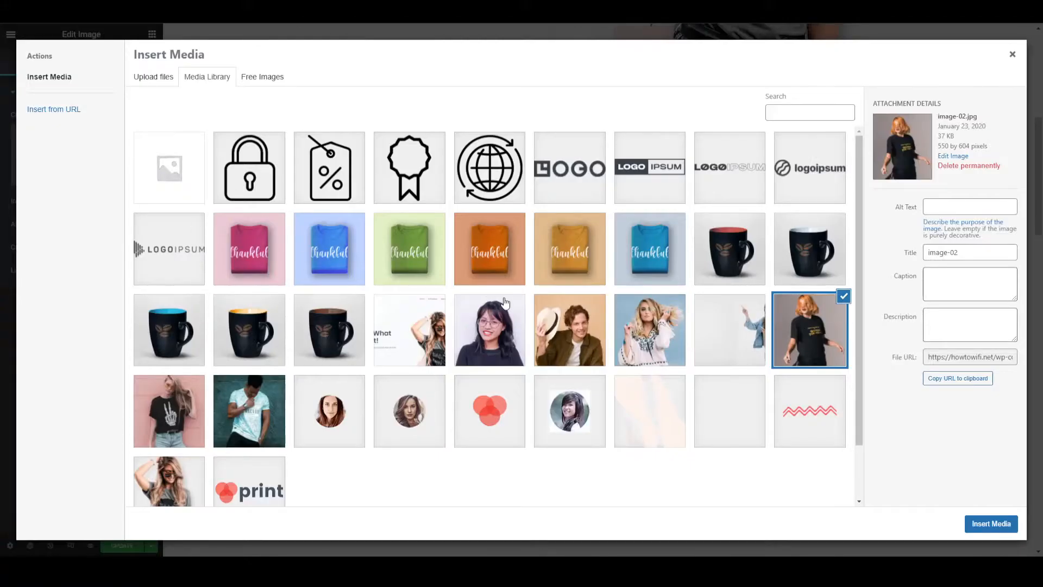
left_click(641, 336)
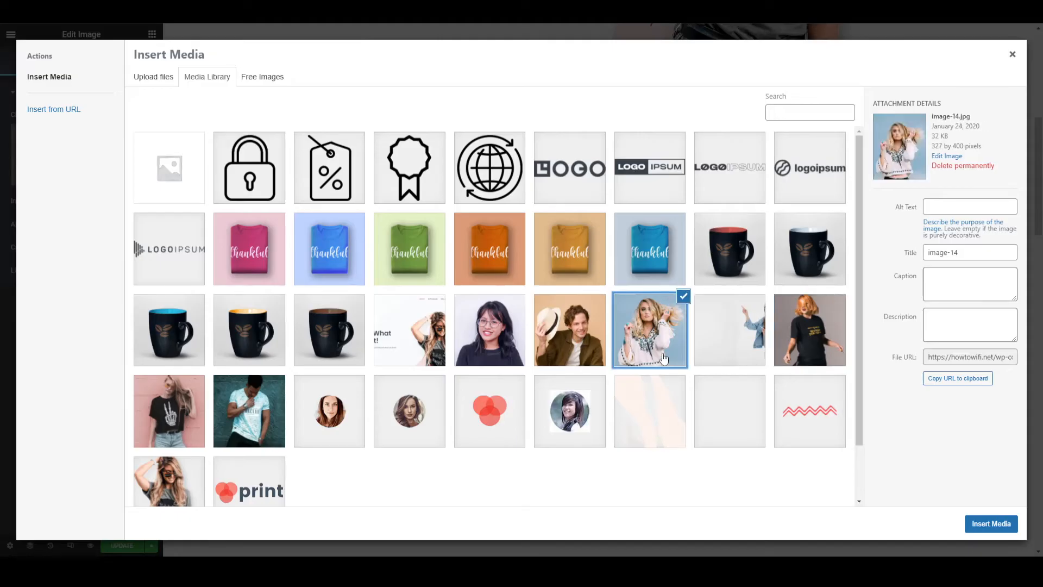
left_click(991, 523)
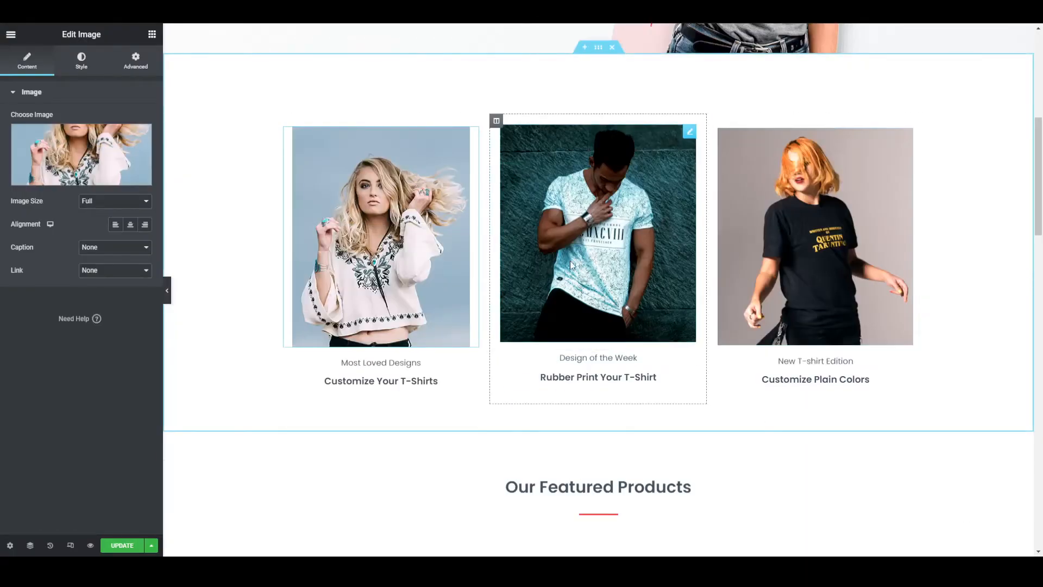
- Look through the Our Featured Products, Deal of the Day and Most Loved Products sections of the page being edited
scroll(454, 284, "down", 5)
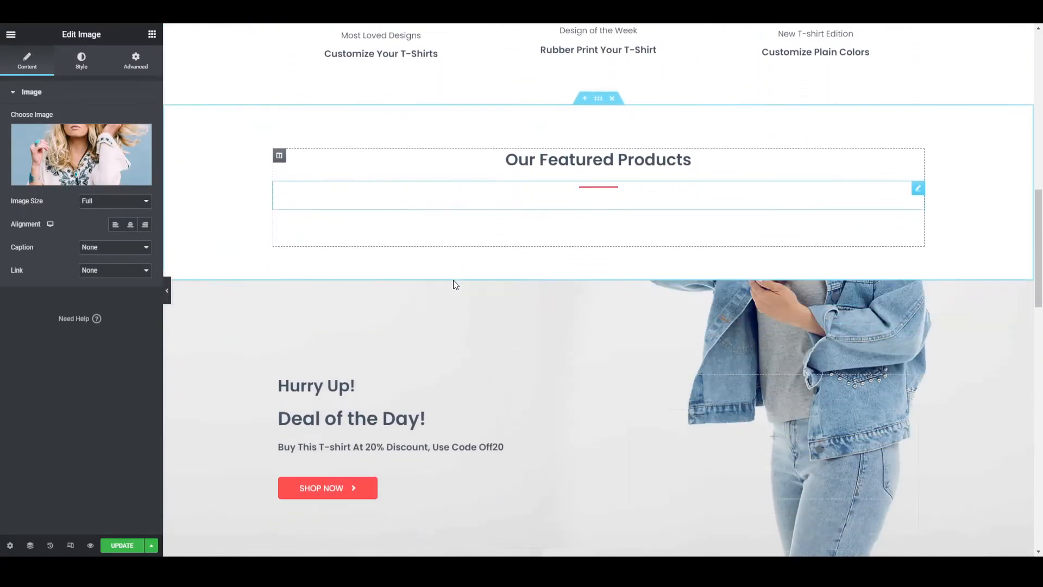
scroll(454, 283, "down", 5)
scroll(532, 248, "up", 3)
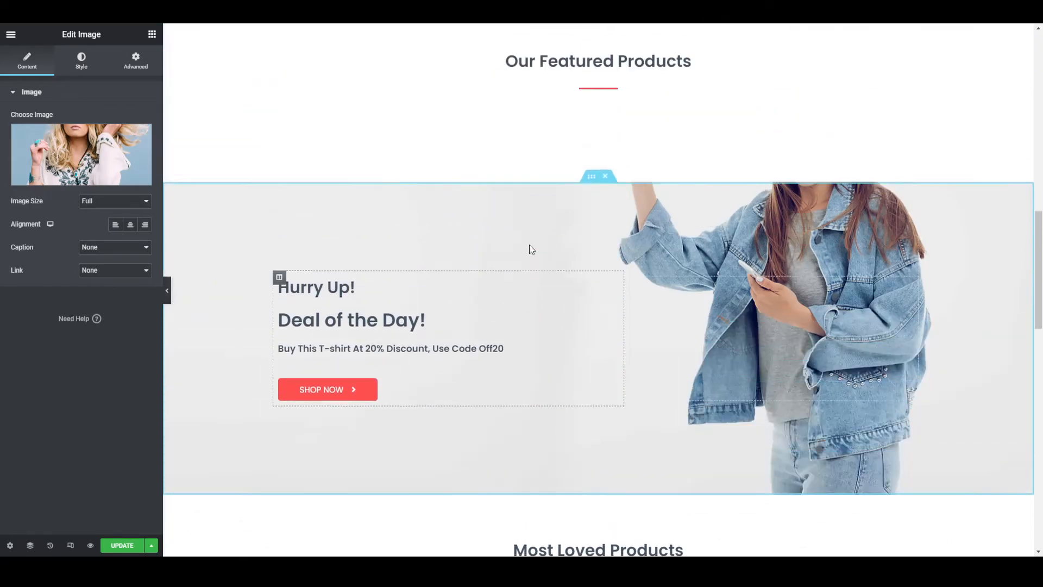
scroll(530, 247, "up", 2)
scroll(528, 246, "down", 5)
scroll(526, 245, "up", 6)
scroll(526, 245, "down", 4)
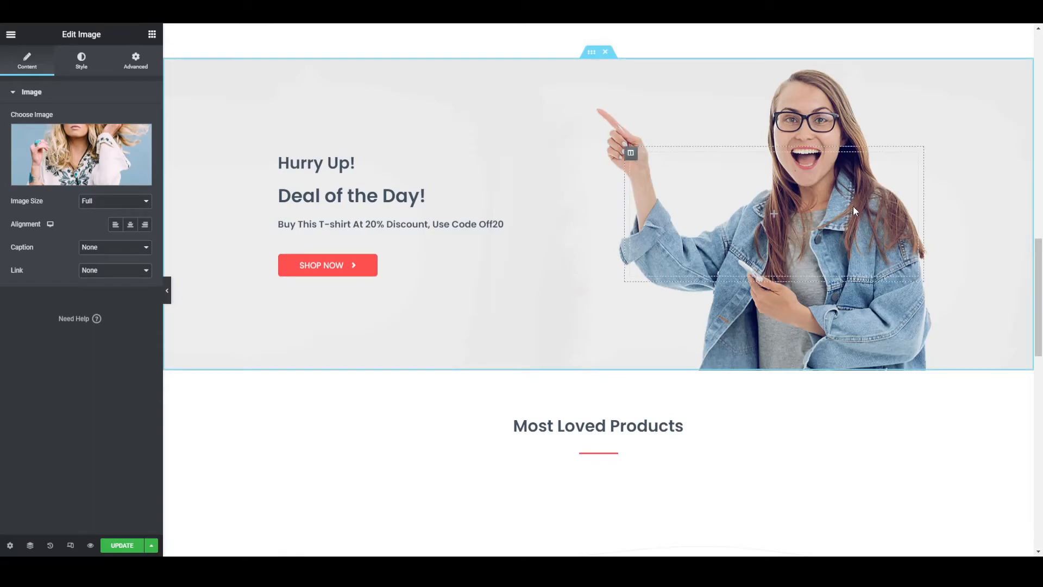
scroll(853, 211, "up", 2)
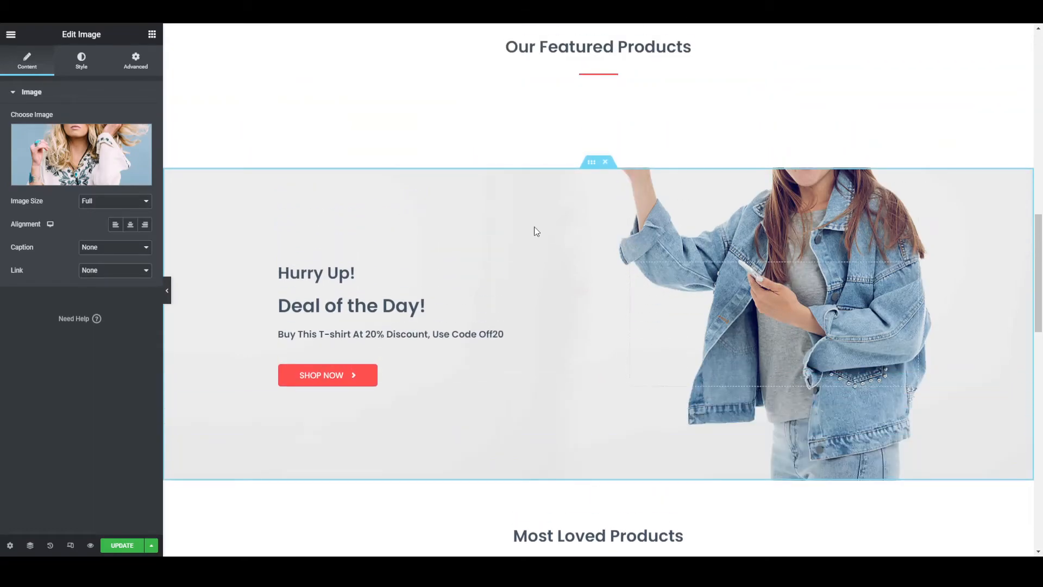
- Check the Deal of the Day section's background style settings and its background image in the media library
left_click(588, 164)
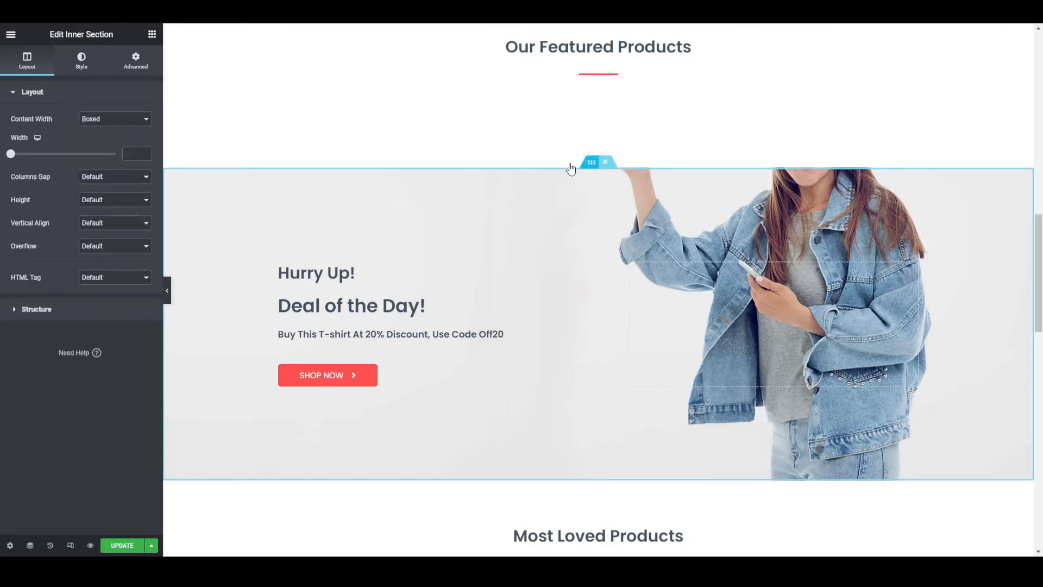
left_click(83, 61)
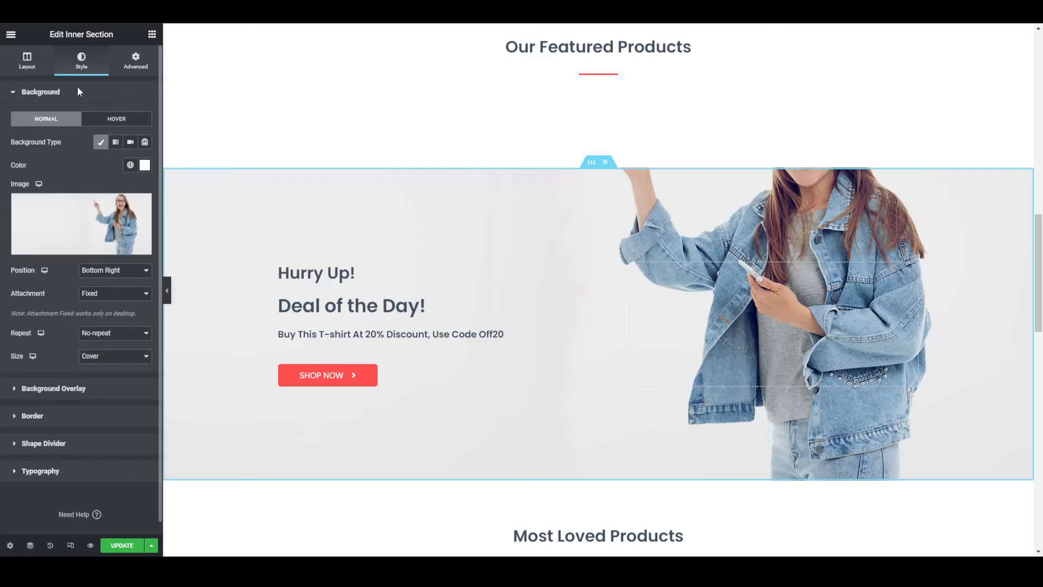
left_click(68, 217)
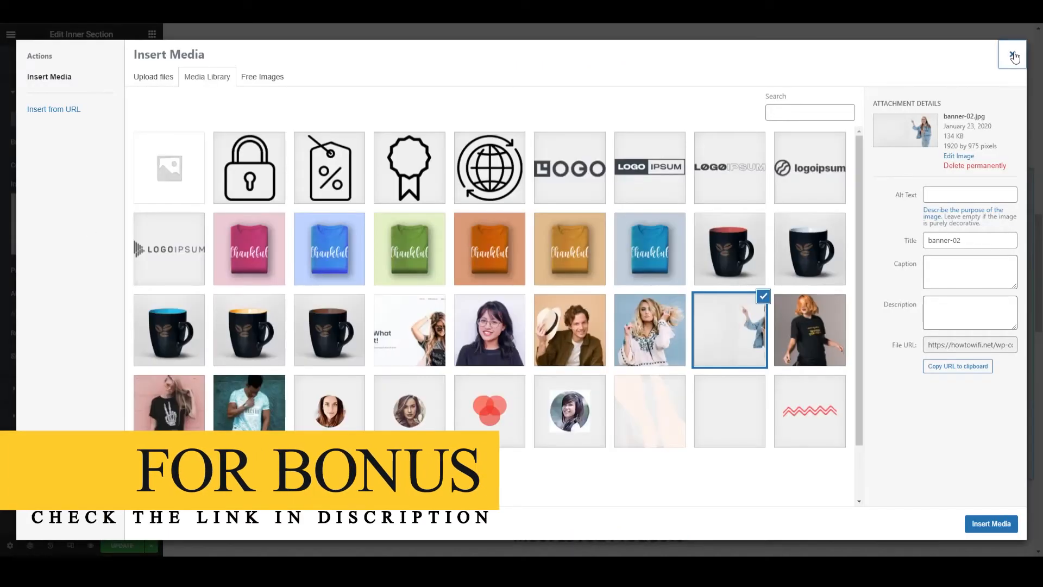
left_click(1012, 54)
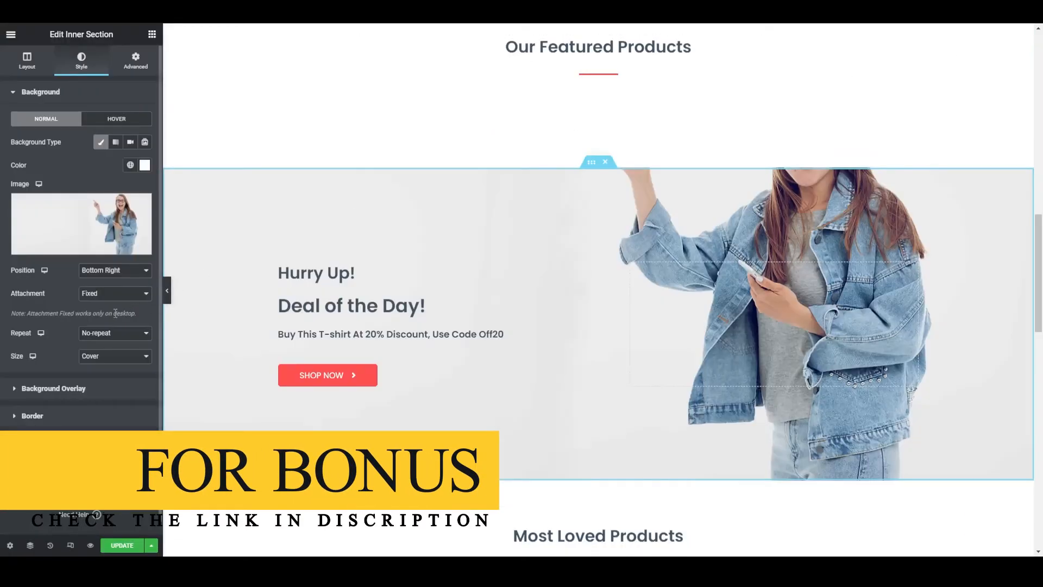
- Set the Deal of the Day section's background overlay opacity to 1
scroll(47, 334, "down", 1)
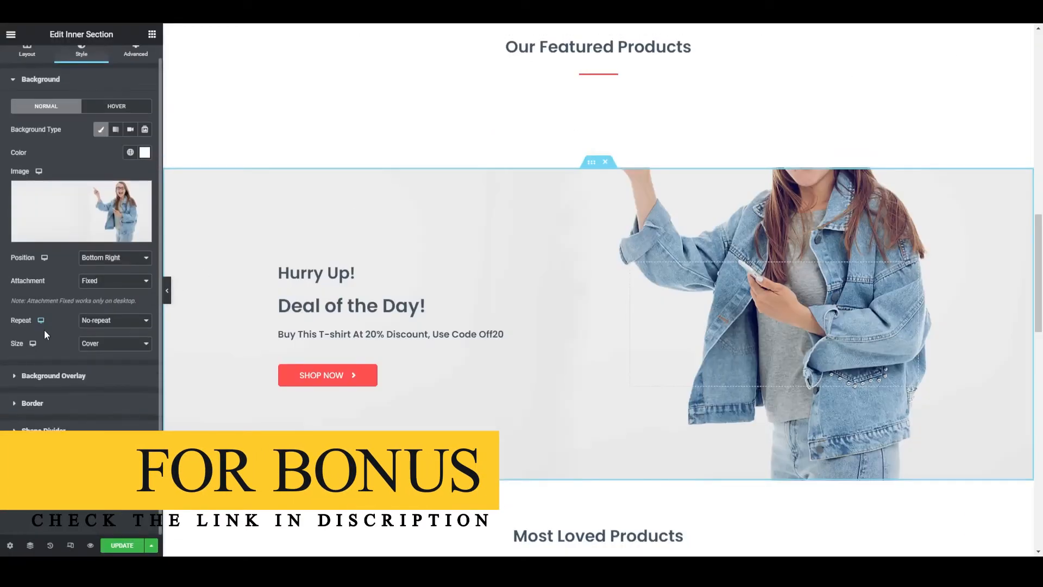
left_click(53, 376)
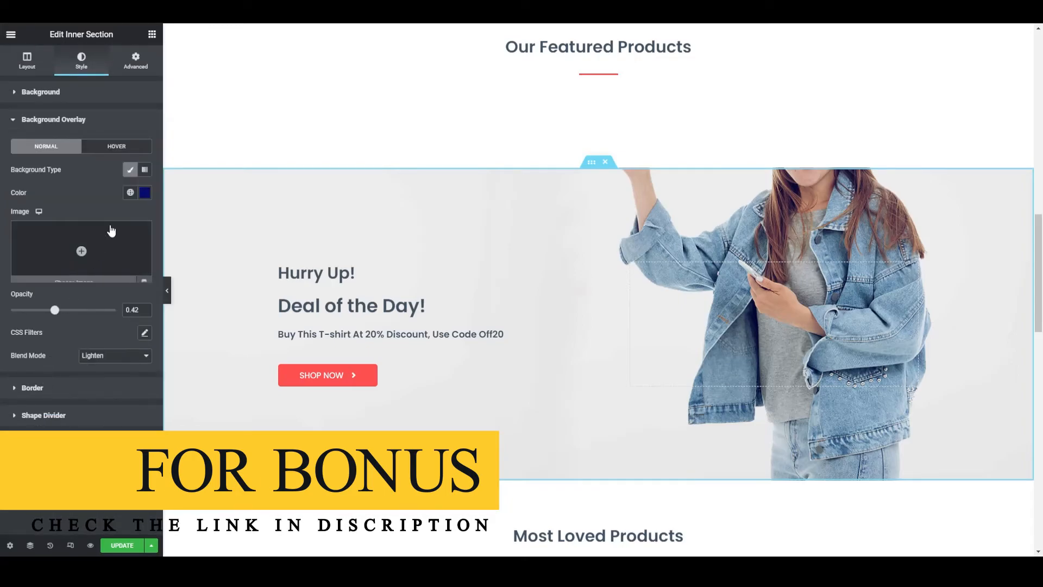
scroll(415, 261, "up", 2)
scroll(418, 262, "down", 4)
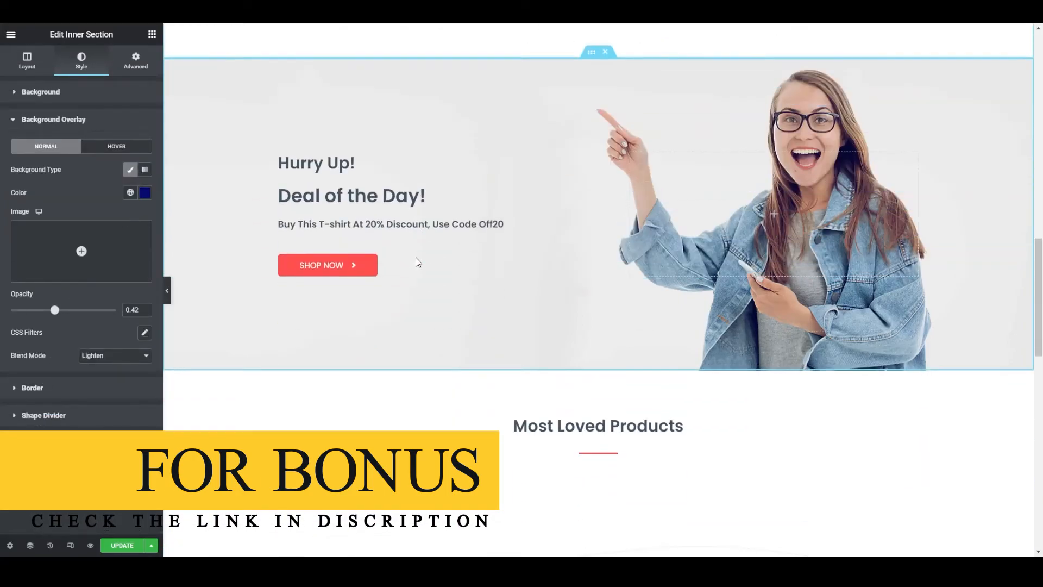
left_click(144, 192)
left_click(142, 284)
left_click(145, 193)
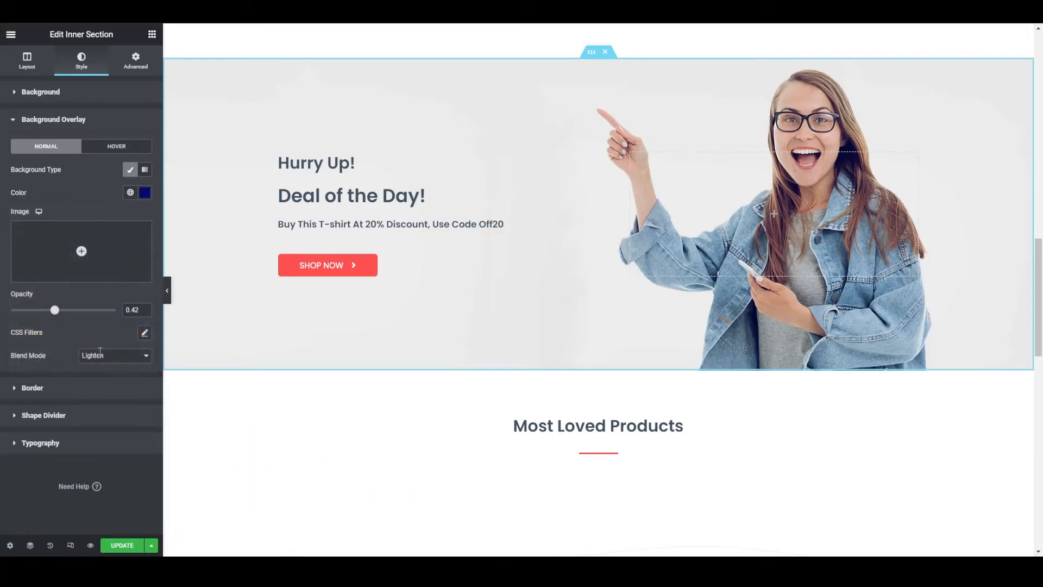
left_click_drag(56, 312, 153, 332)
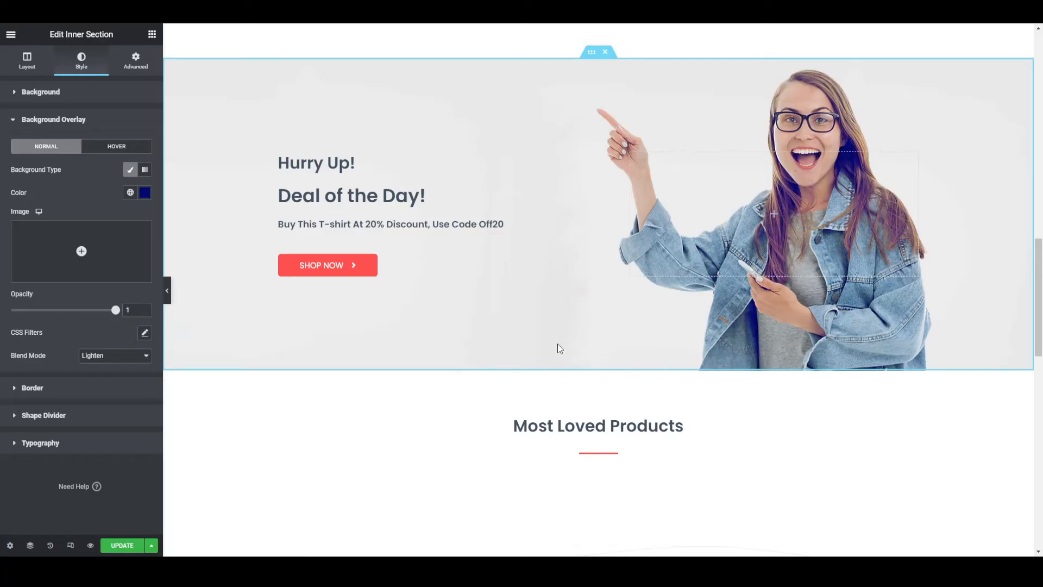
scroll(683, 317, "up", 4)
scroll(679, 319, "down", 8)
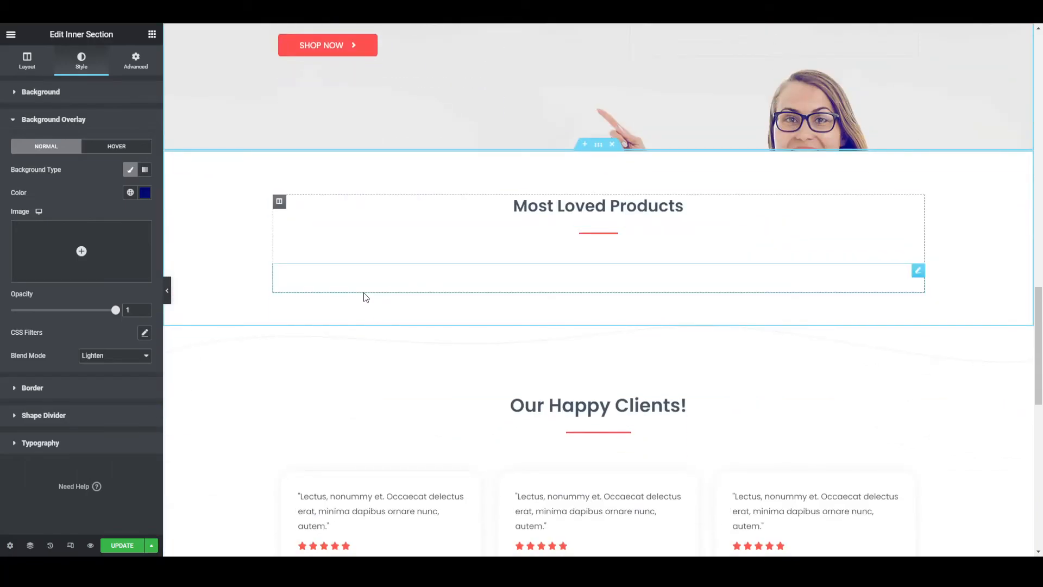
- Add a new section with two equal columns directly above the Most Loved Products section
scroll(365, 296, "up", 1)
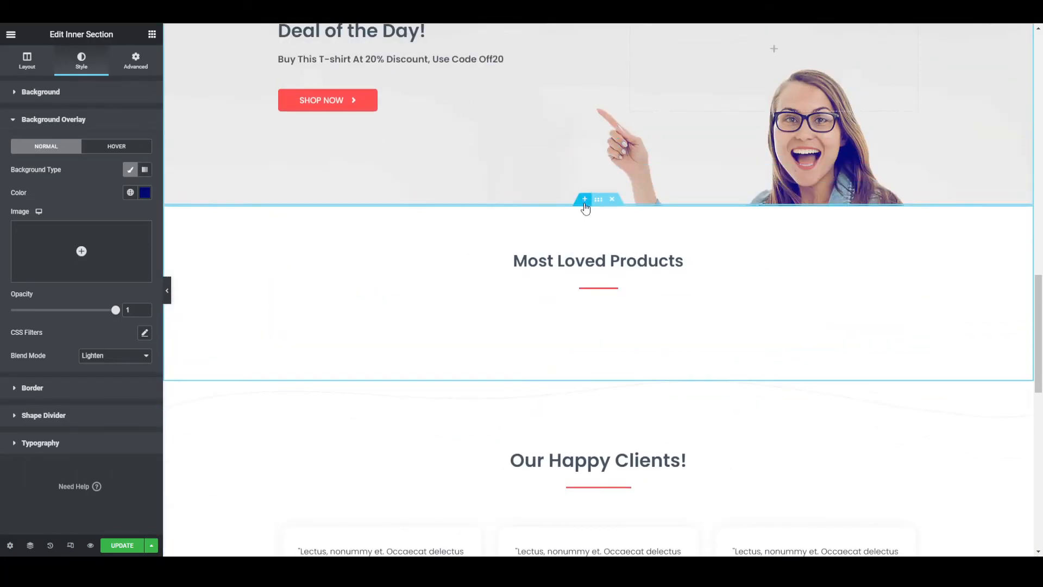
left_click(585, 200)
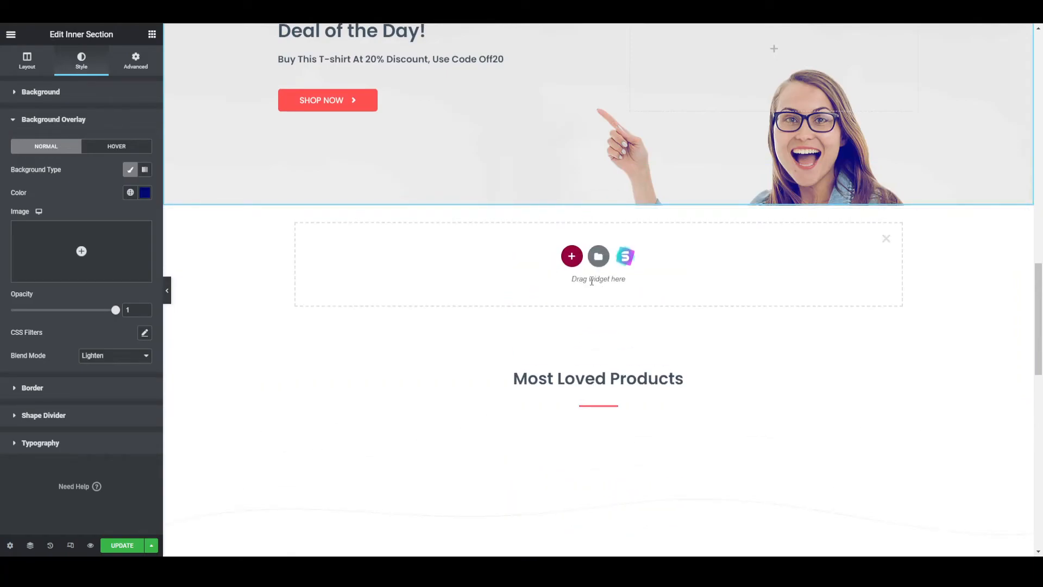
left_click(575, 257)
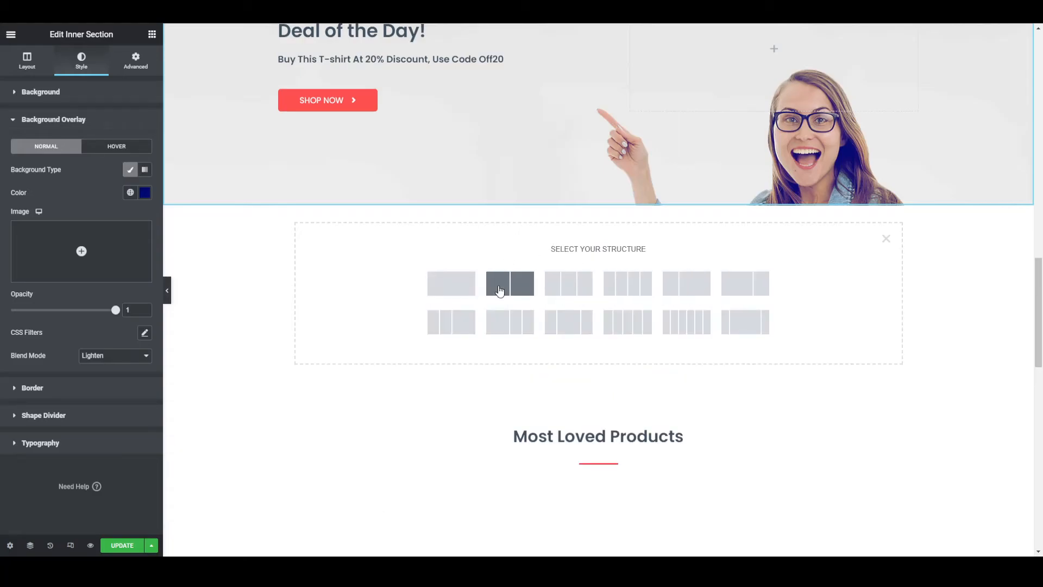
left_click(512, 288)
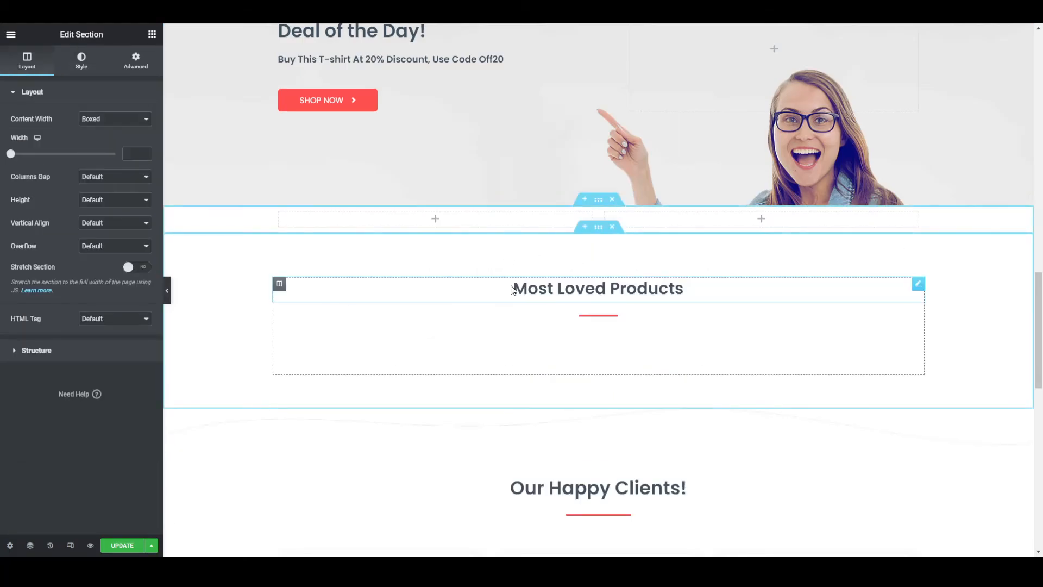
- Place a WPForms widget in the new section's first column and choose Contact Form as its form
left_click(436, 221)
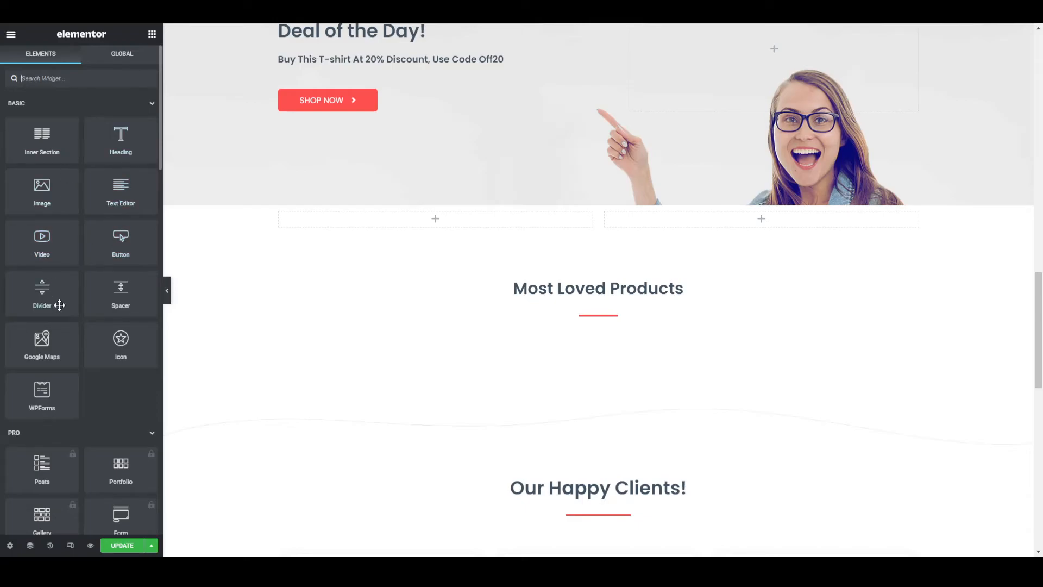
left_click_drag(45, 395, 435, 215)
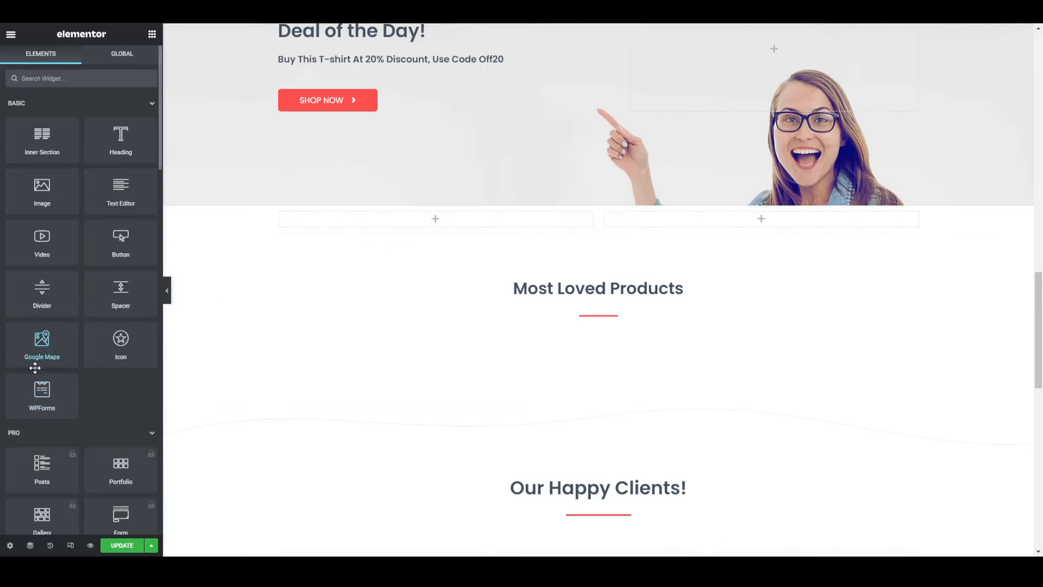
left_click_drag(41, 394, 408, 221)
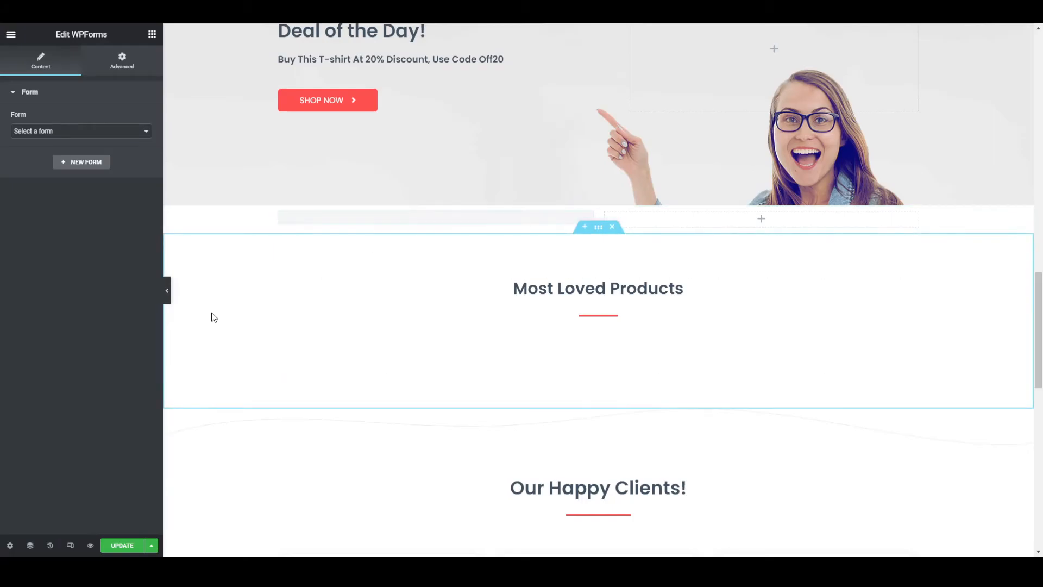
left_click(50, 157)
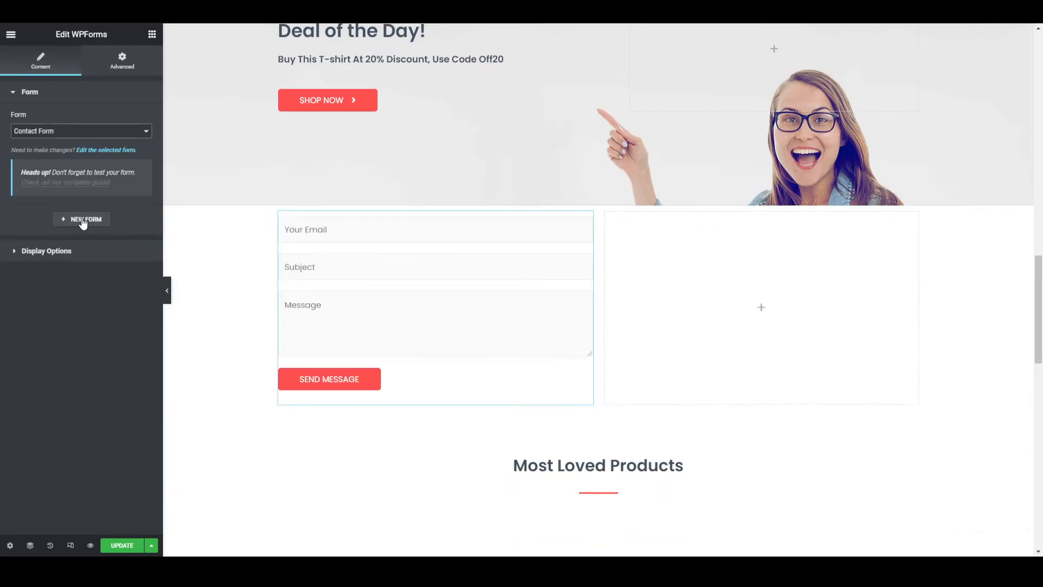
- Place a Google Maps widget in the empty column beside the contact form and update the page
left_click(785, 315)
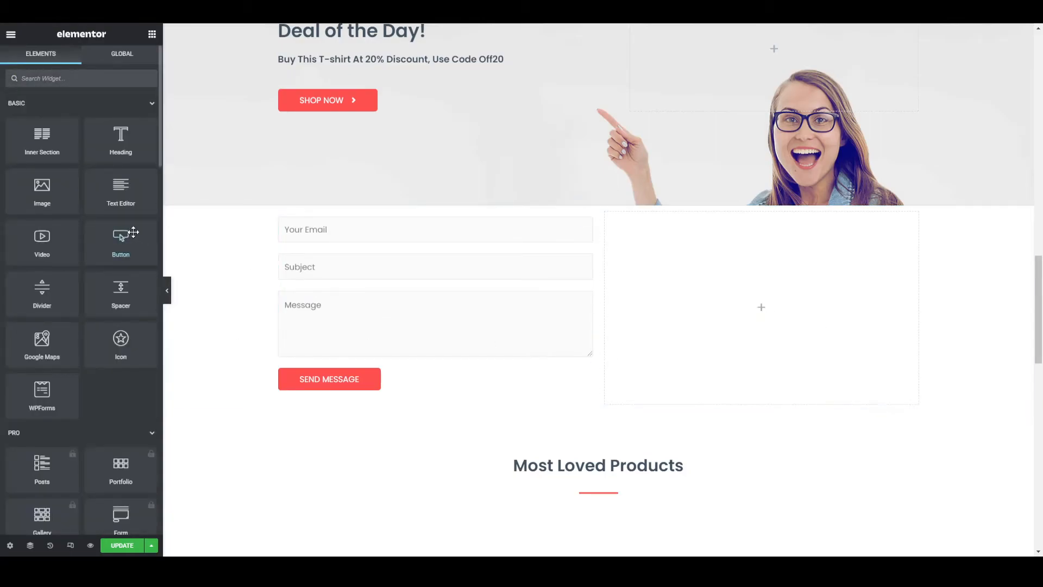
left_click_drag(49, 342, 754, 308)
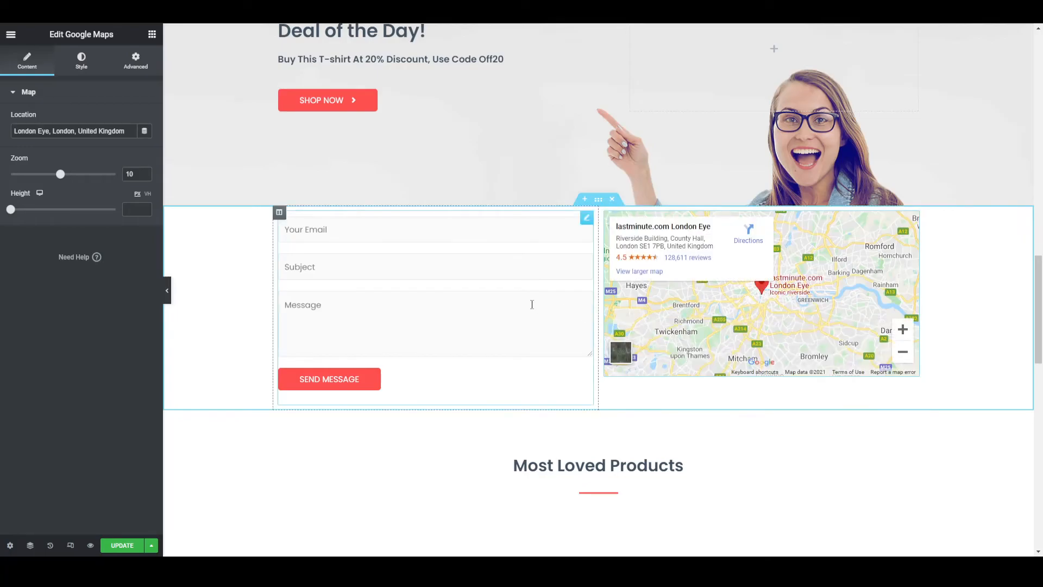
scroll(532, 304, "down", 15)
scroll(532, 310, "up", 15)
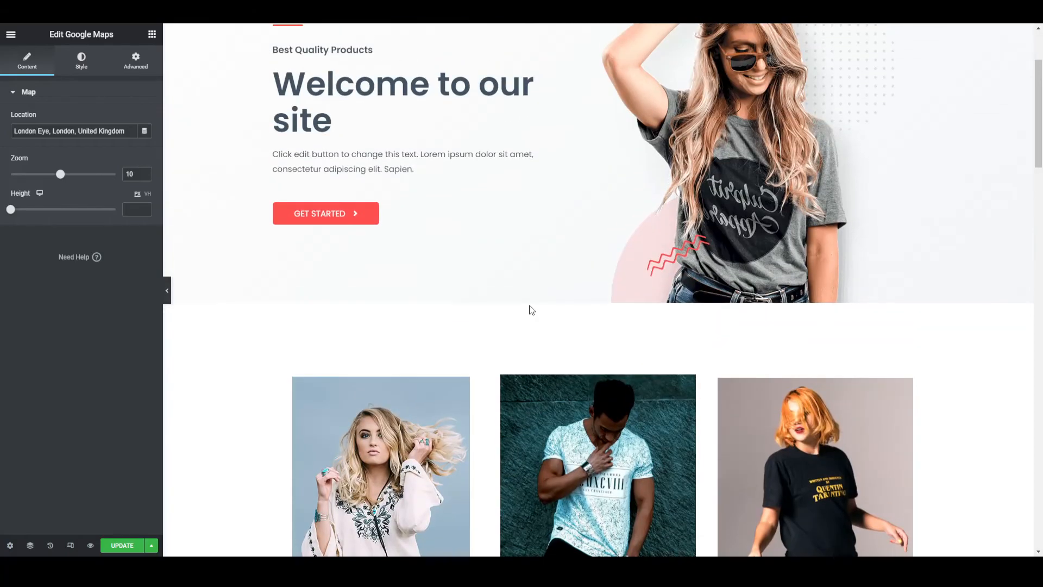
scroll(531, 310, "up", 3)
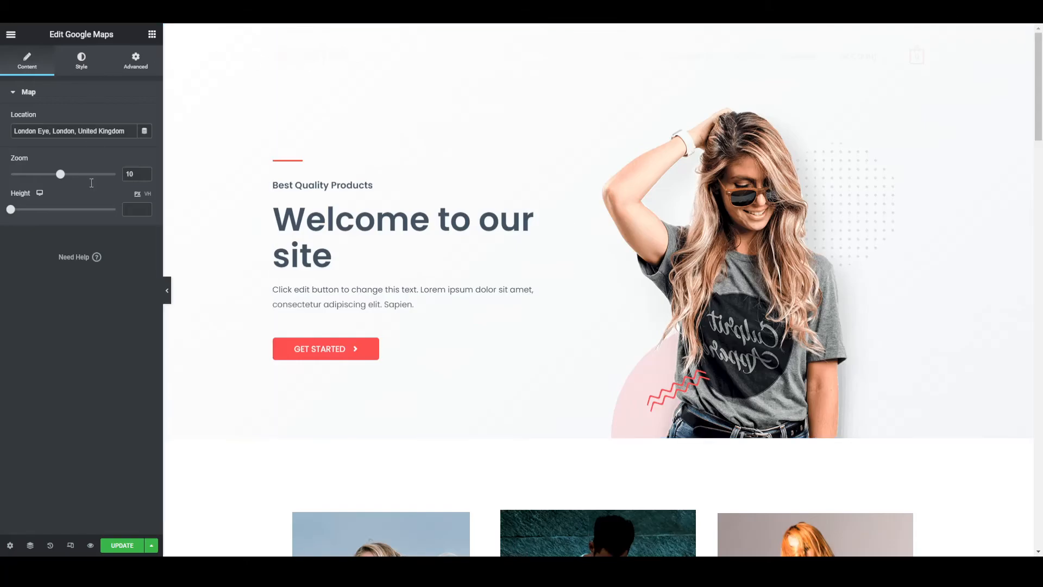
left_click(127, 547)
scroll(346, 376, "down", 6)
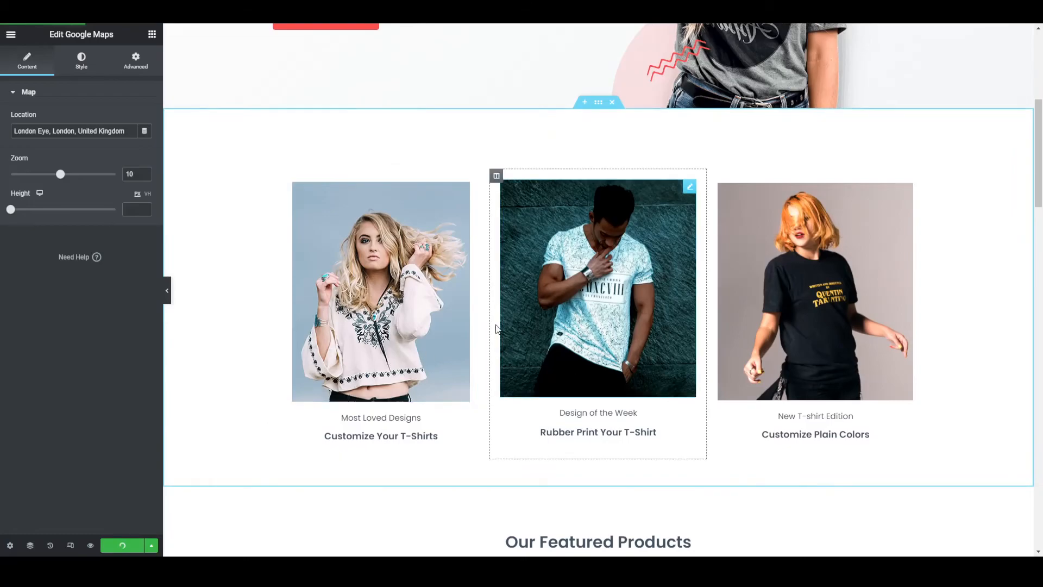
scroll(433, 328, "down", 1)
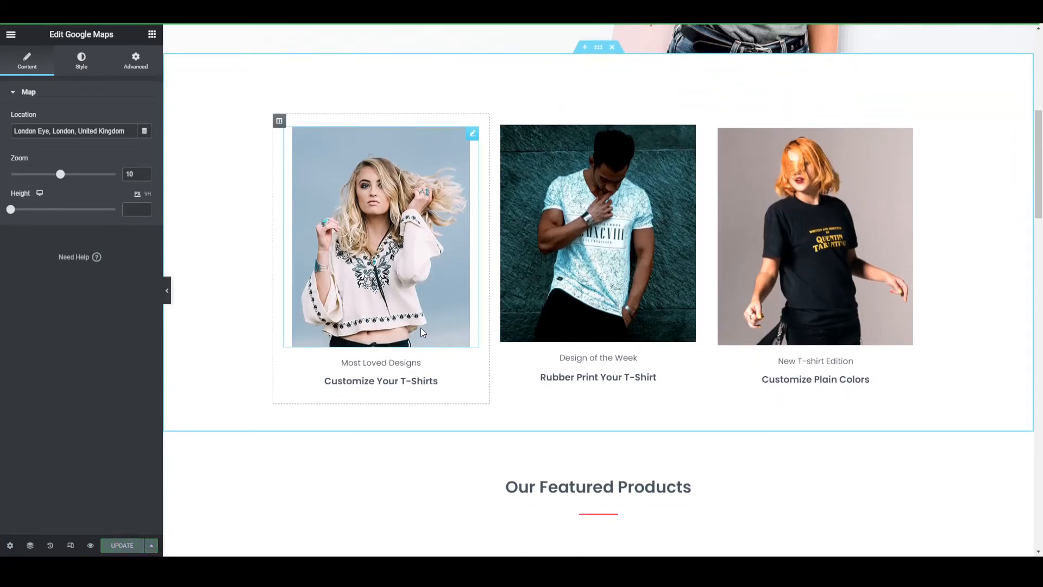
- Replace the site logo in the Site Identity settings with an uploaded image, unnamed__2_-removebg-preview.png
left_click(11, 36)
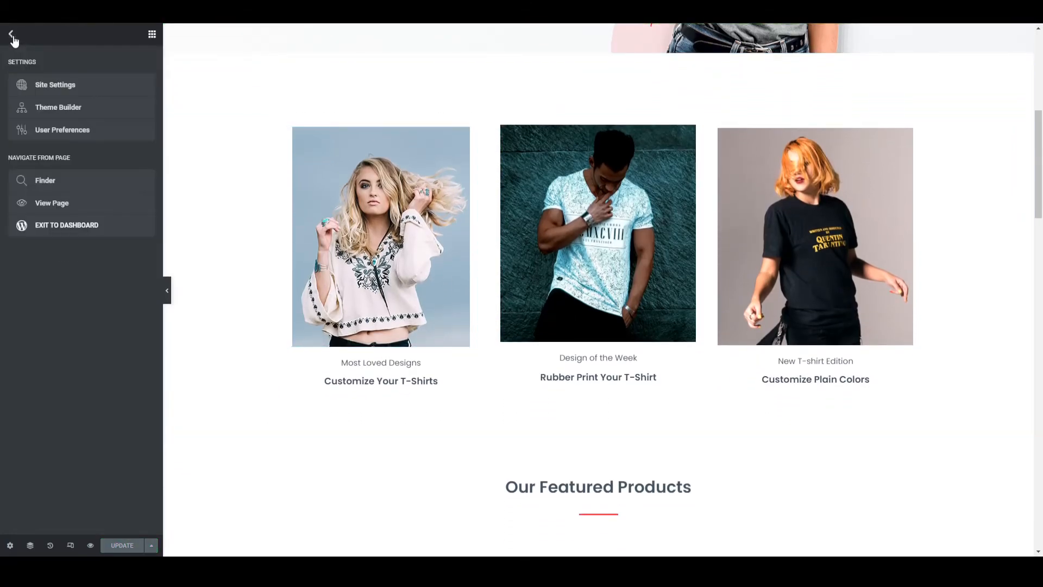
left_click(47, 86)
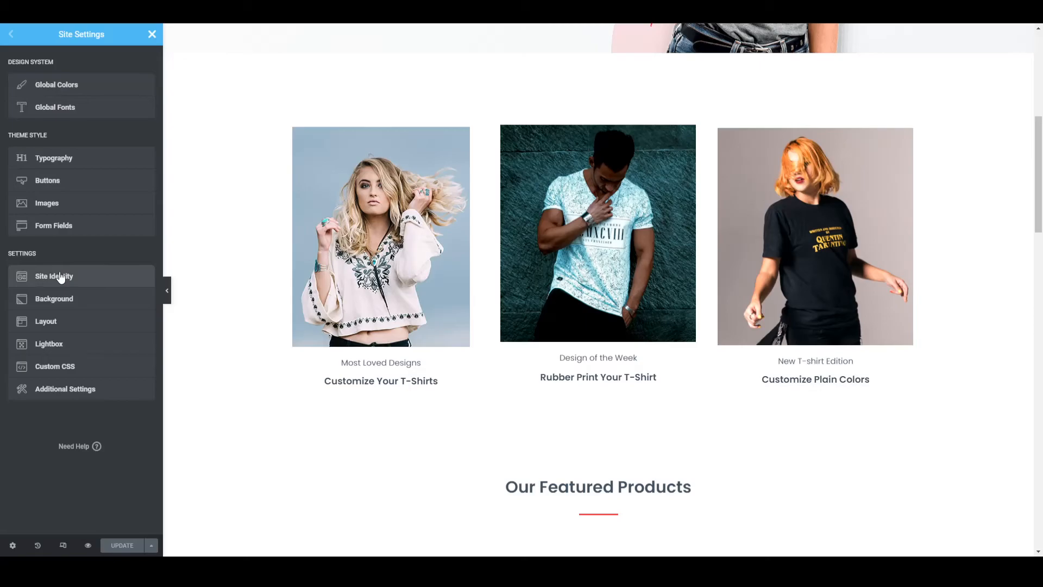
left_click(60, 276)
mouse_move(75, 242)
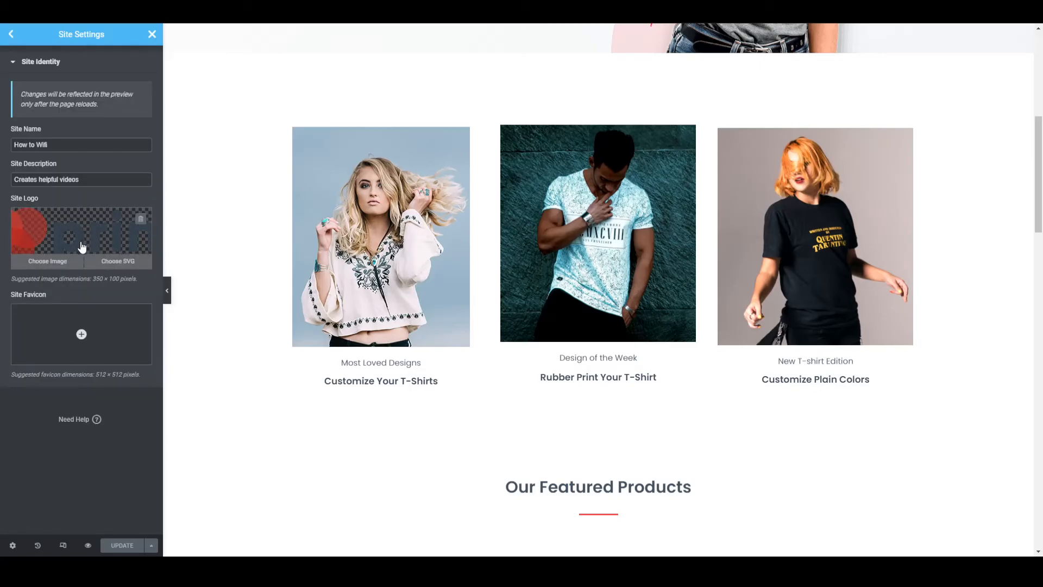
left_click(49, 264)
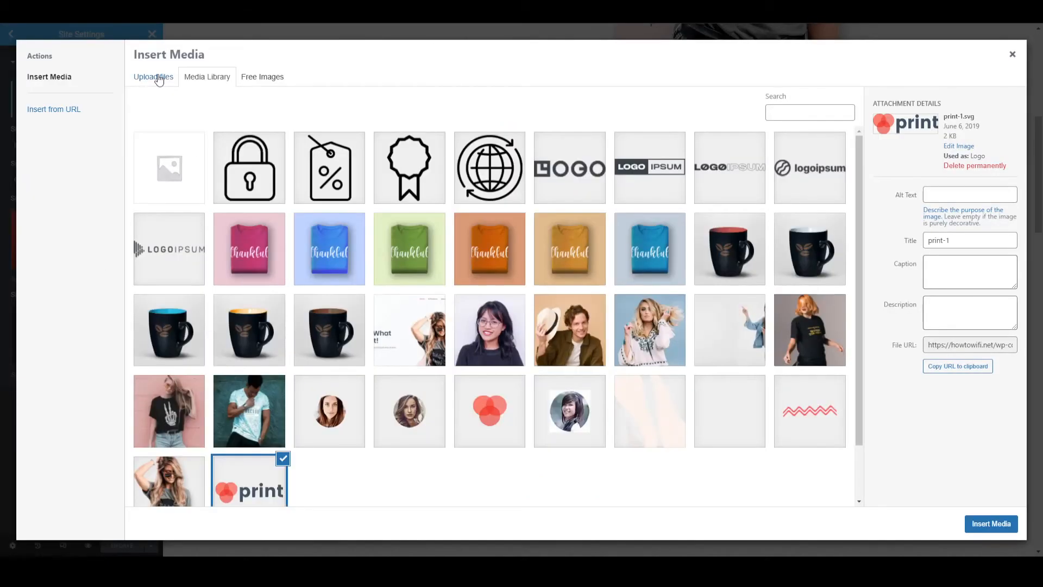
left_click(158, 78)
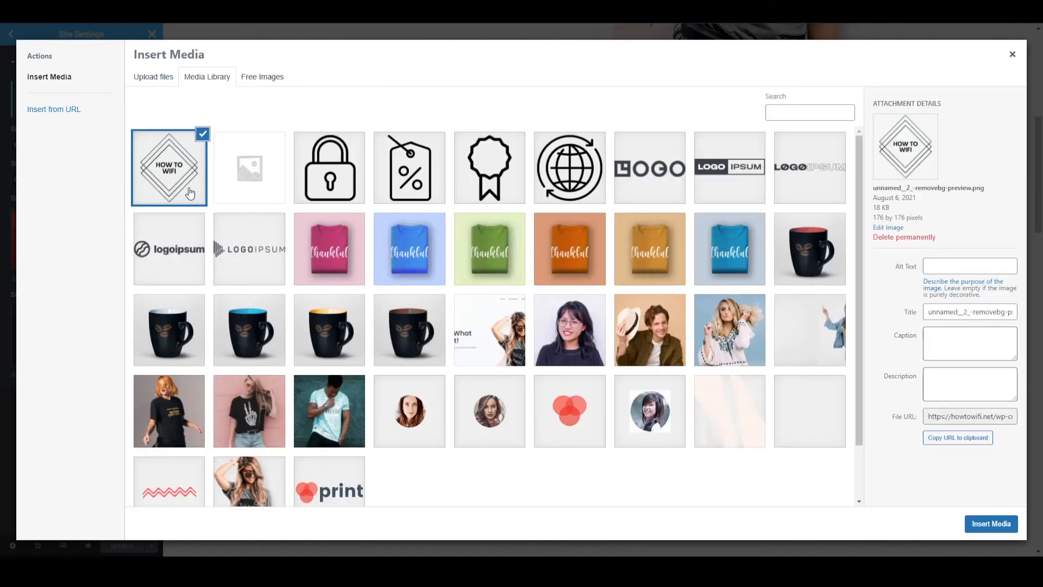
left_click(991, 523)
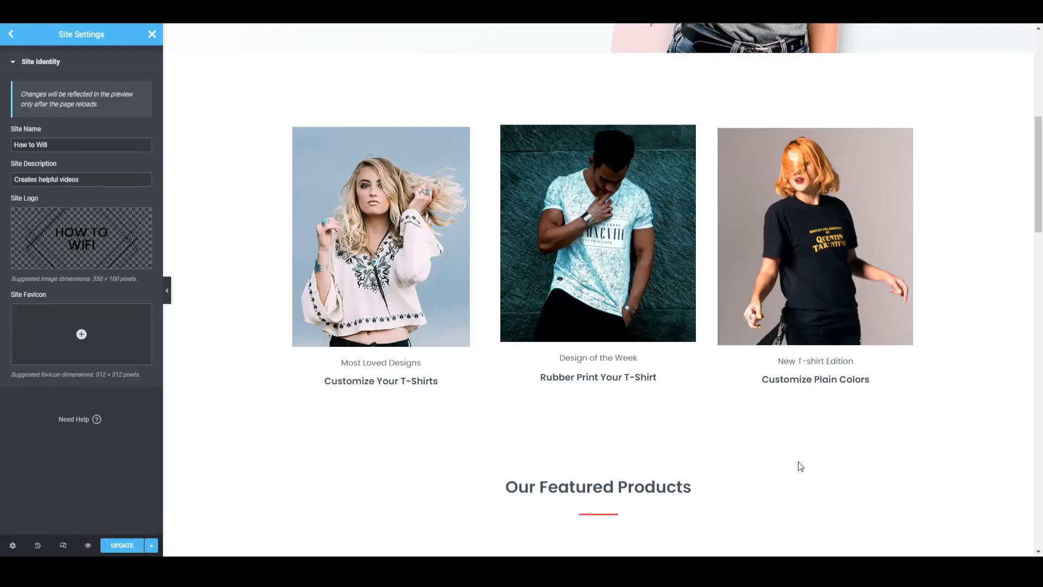
- Save the updated site settings with the new logo
scroll(550, 405, "up", 3)
mouse_move(77, 230)
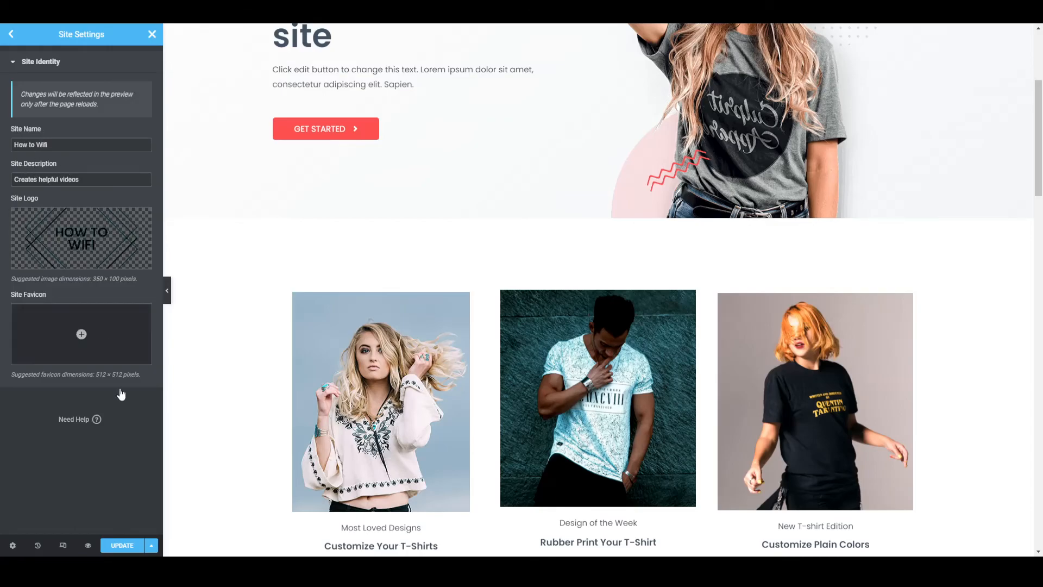
left_click(128, 546)
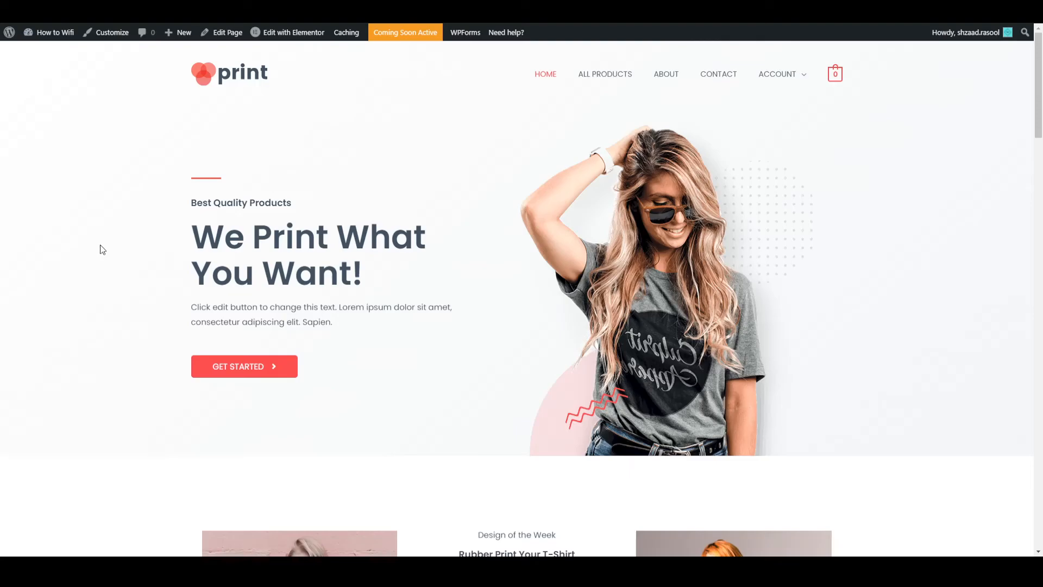
- Reload the live home page and check its logo, heading, images, contact form and map
key("F5")
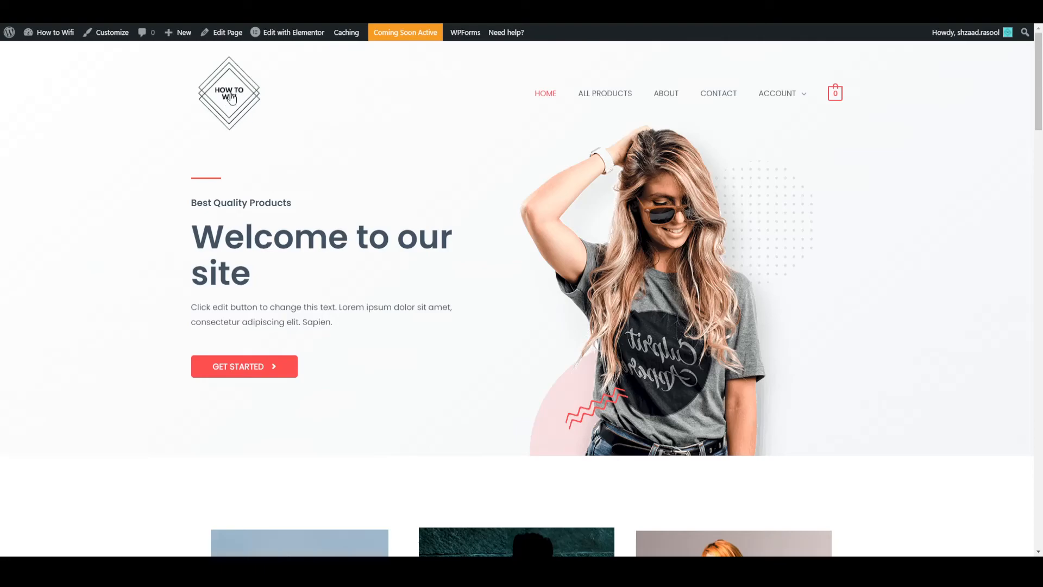
scroll(232, 302, "down", 10)
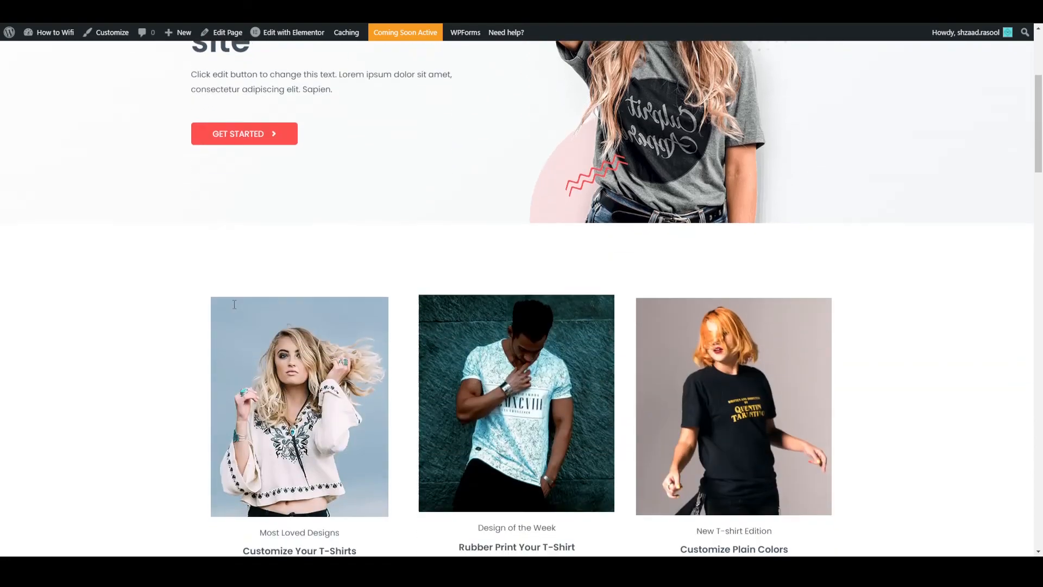
scroll(241, 309, "down", 8)
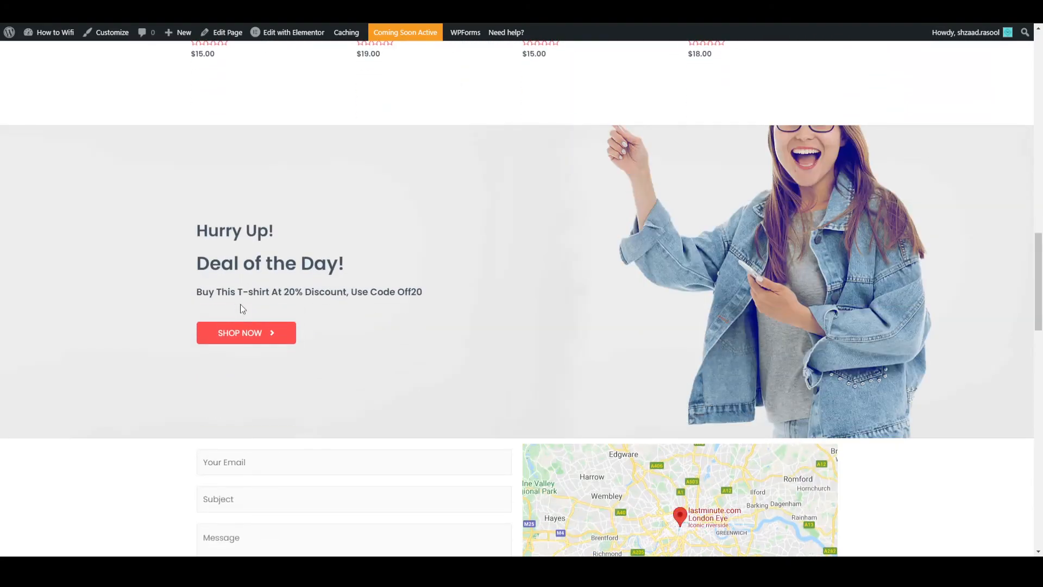
scroll(293, 271, "down", 3)
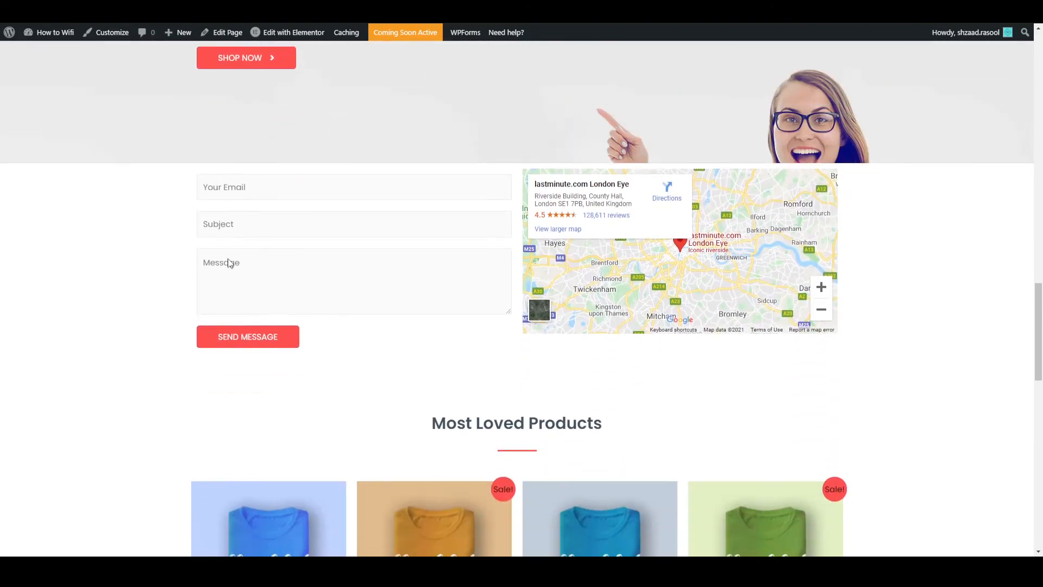
- Review the live home page from the contact form up to the header, and compare it with the Elementor preview
scroll(460, 312, "up", 8)
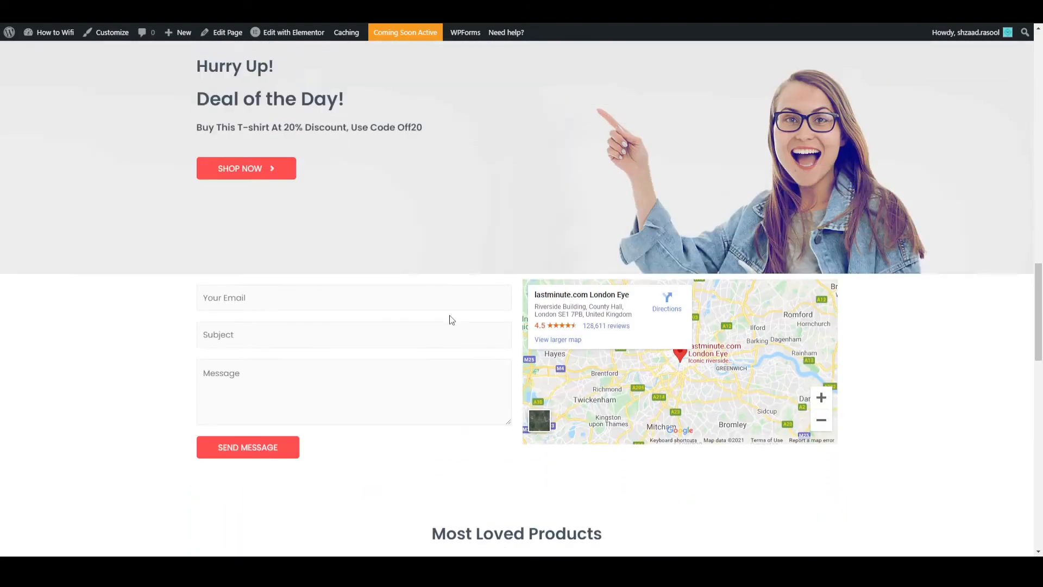
scroll(449, 319, "up", 10)
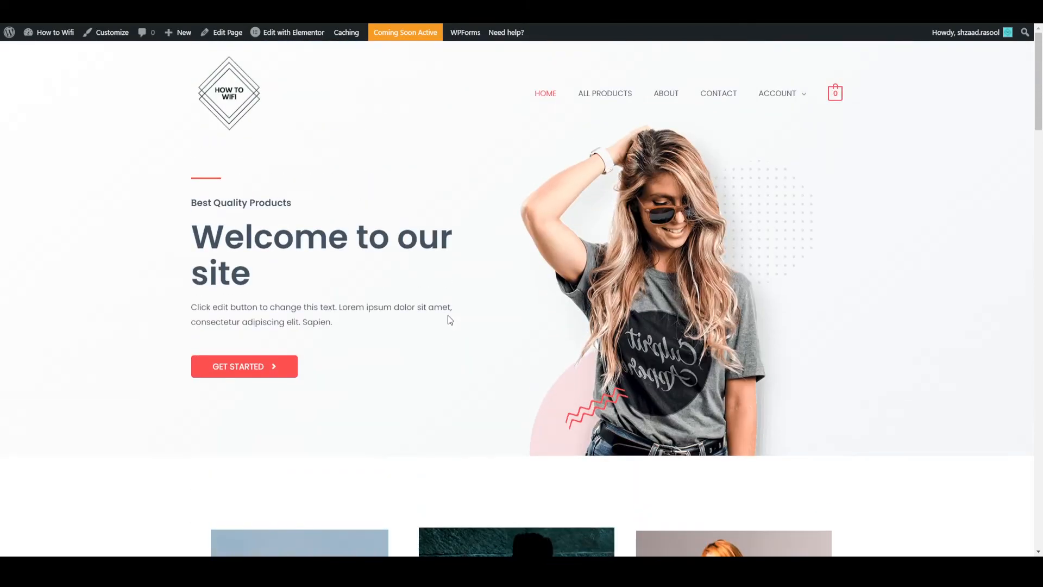
left_click(265, 32)
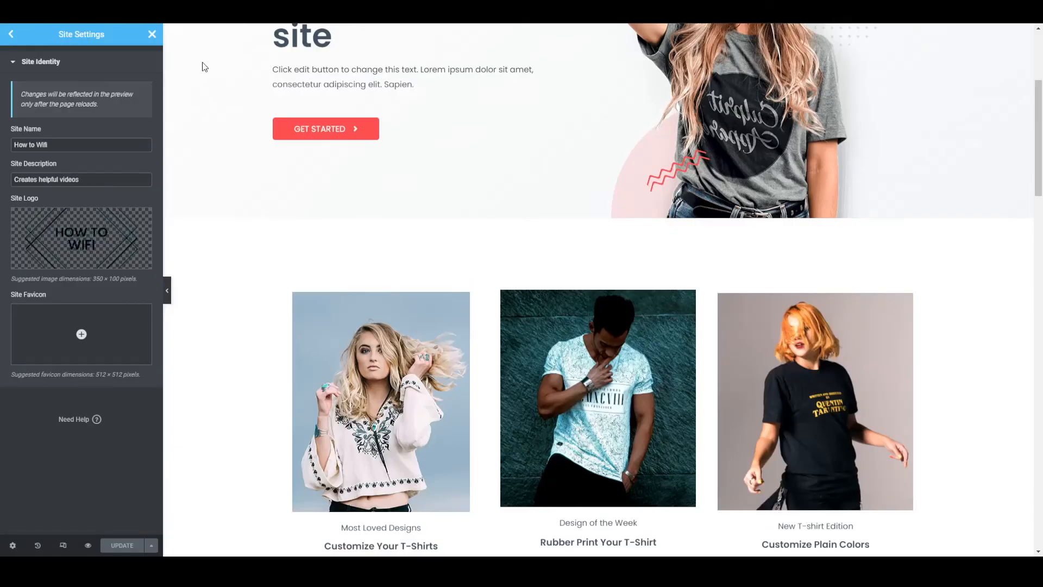
scroll(202, 207, "up", 4)
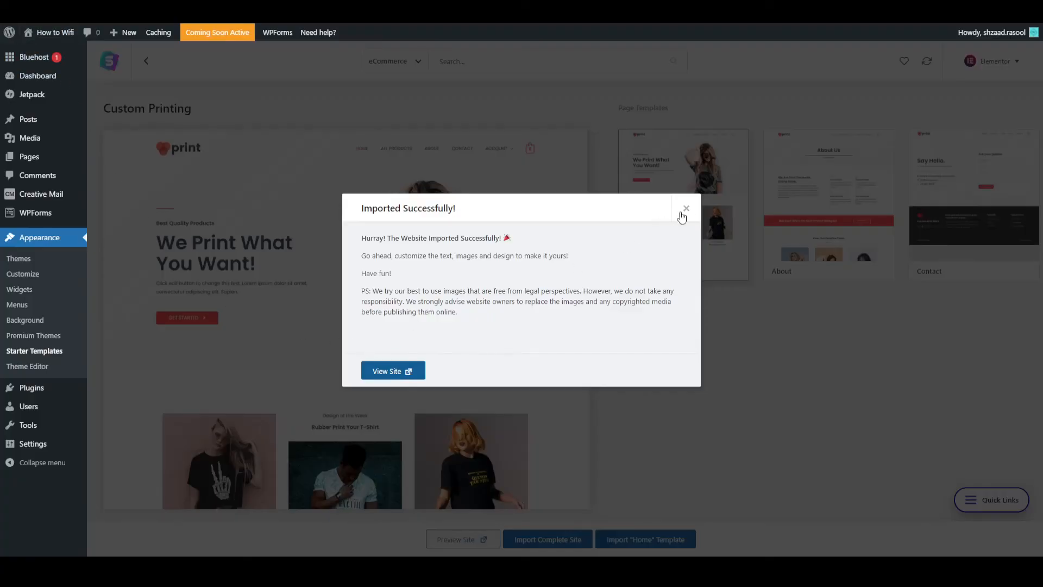
- Launch the site from the Bluehost setup checklist in the WordPress dashboard to take it out of coming soon mode
left_click(684, 209)
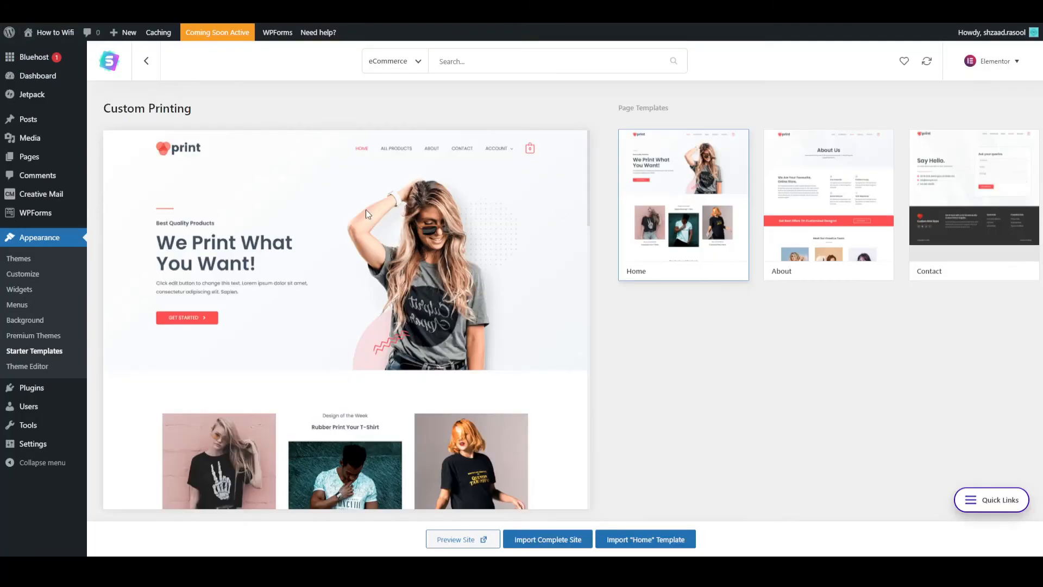
mouse_move(20, 58)
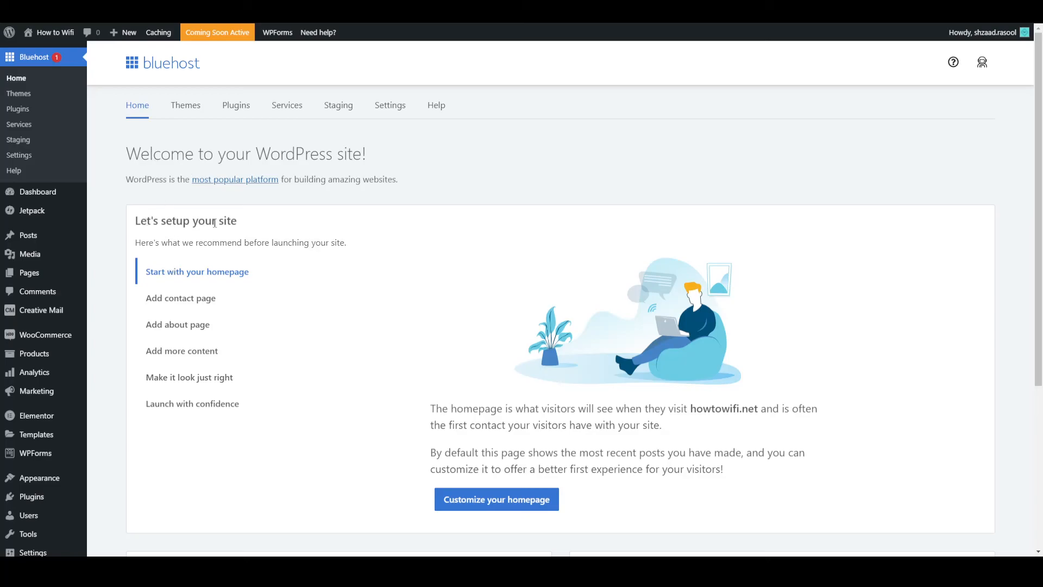
scroll(221, 300, "down", 2)
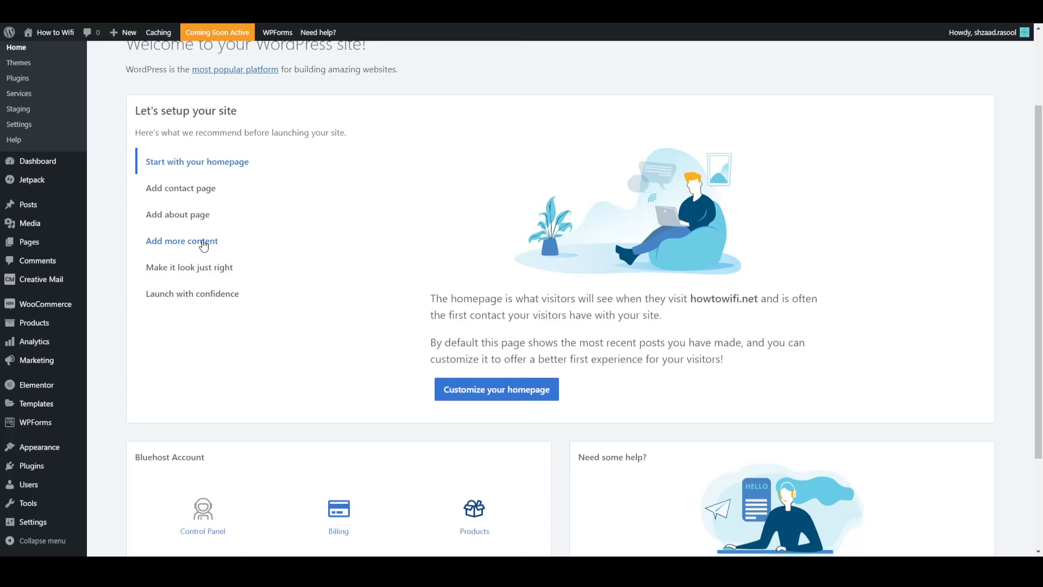
left_click(193, 296)
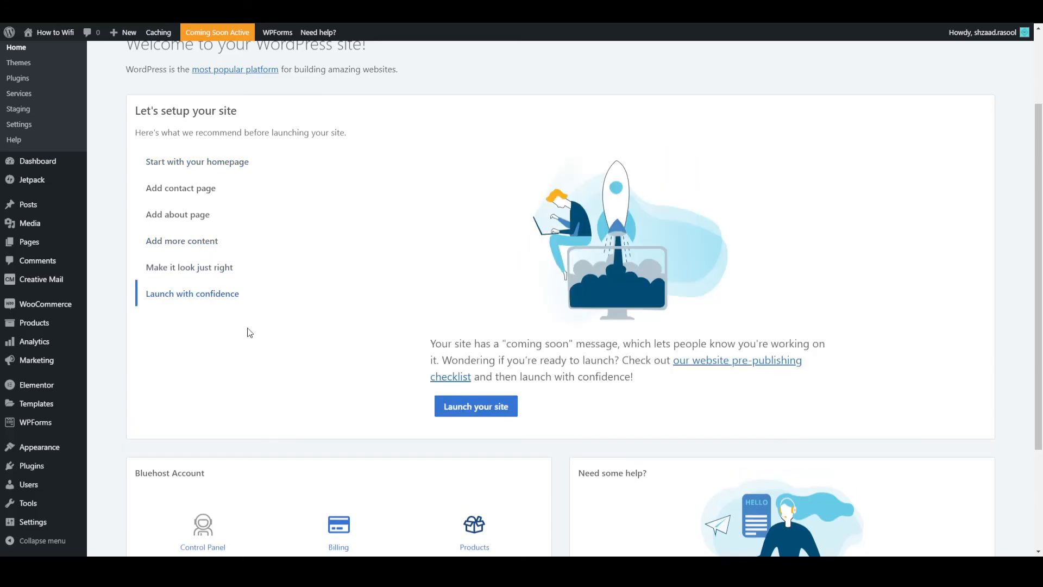
left_click(468, 416)
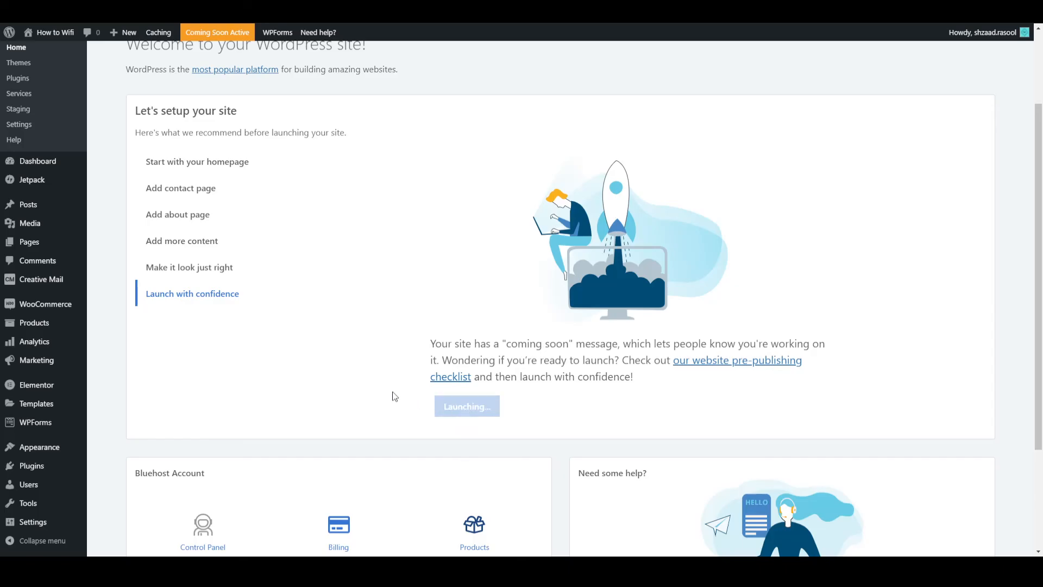
- Check the launched home page's logo, welcome banner, category images and featured products
scroll(396, 390, "up", 2)
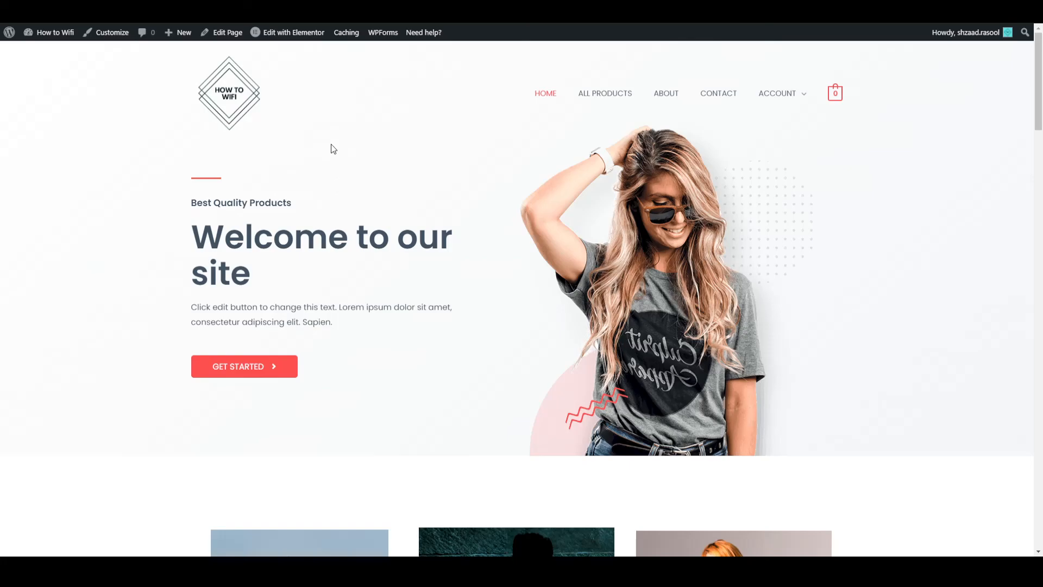
scroll(433, 266, "down", 10)
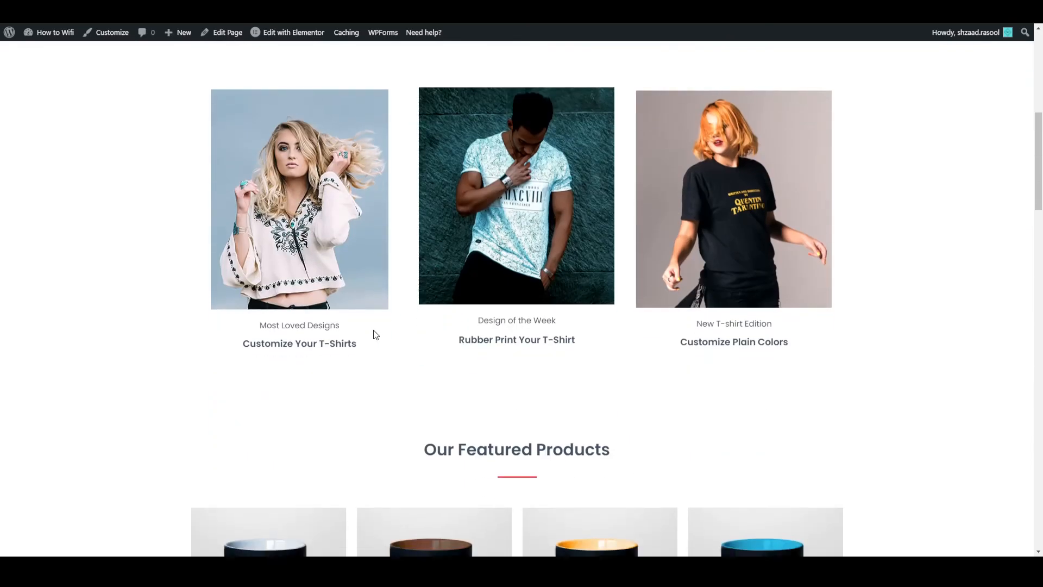
scroll(310, 248, "down", 4)
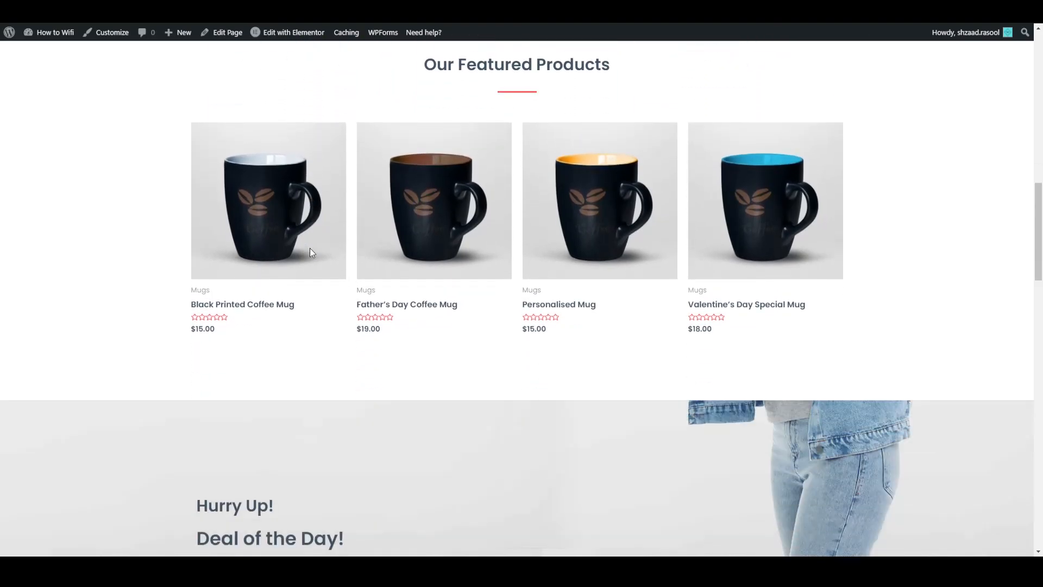
scroll(110, 268, "up", 14)
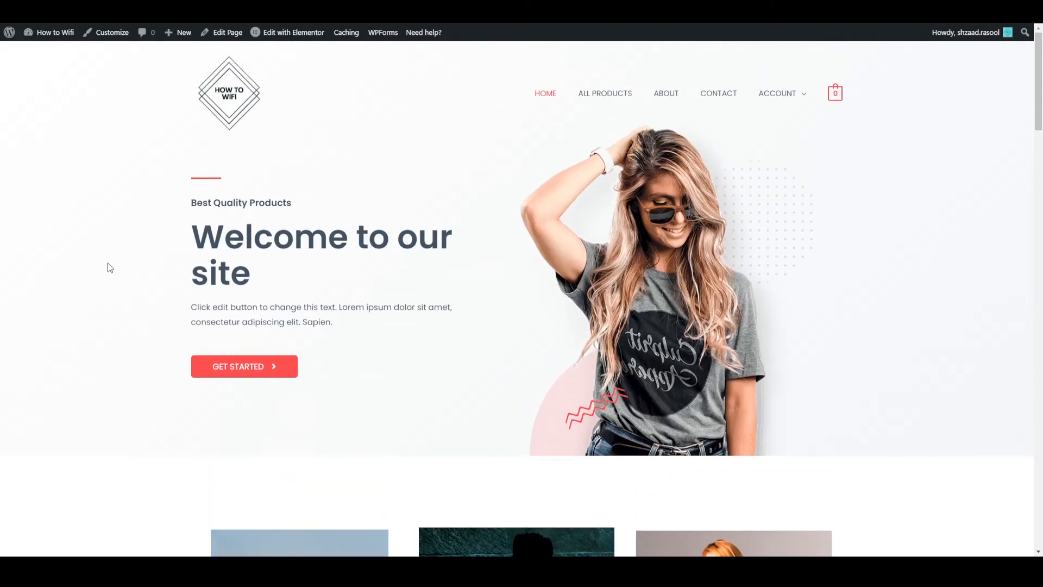